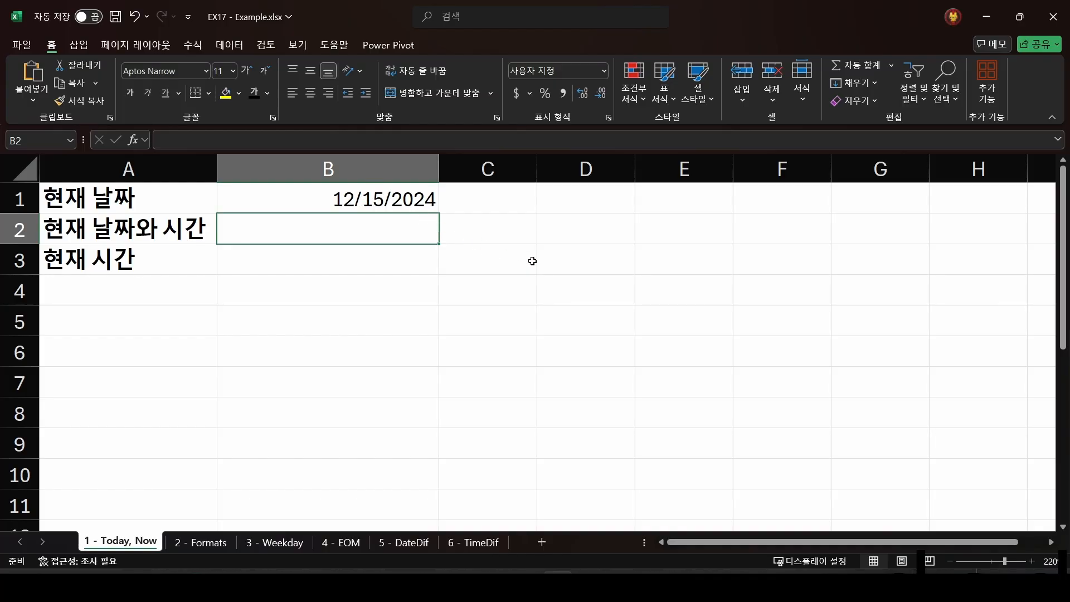
Step: Enter =NOW() in B2 for the current date and time, and =NOW()-TODAY() in B3 for the current time
type("=now(")
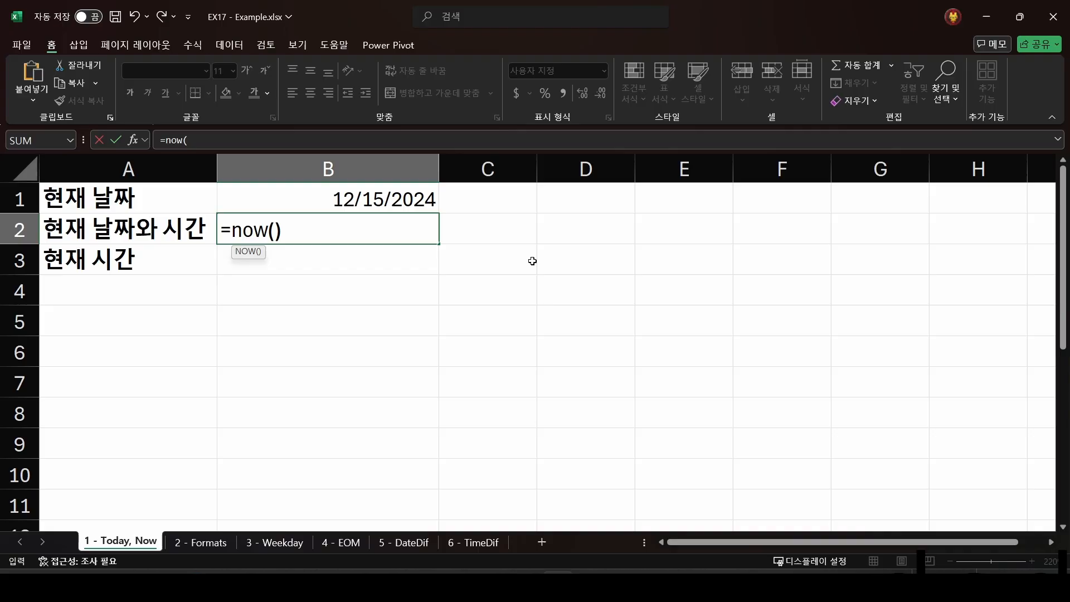
key("Return")
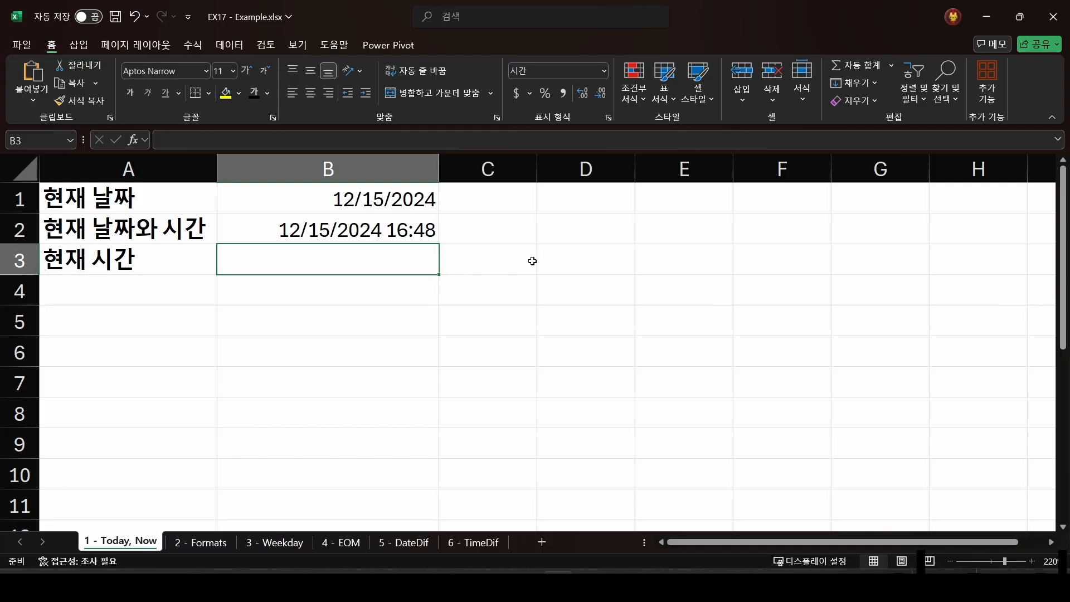
type("=now")
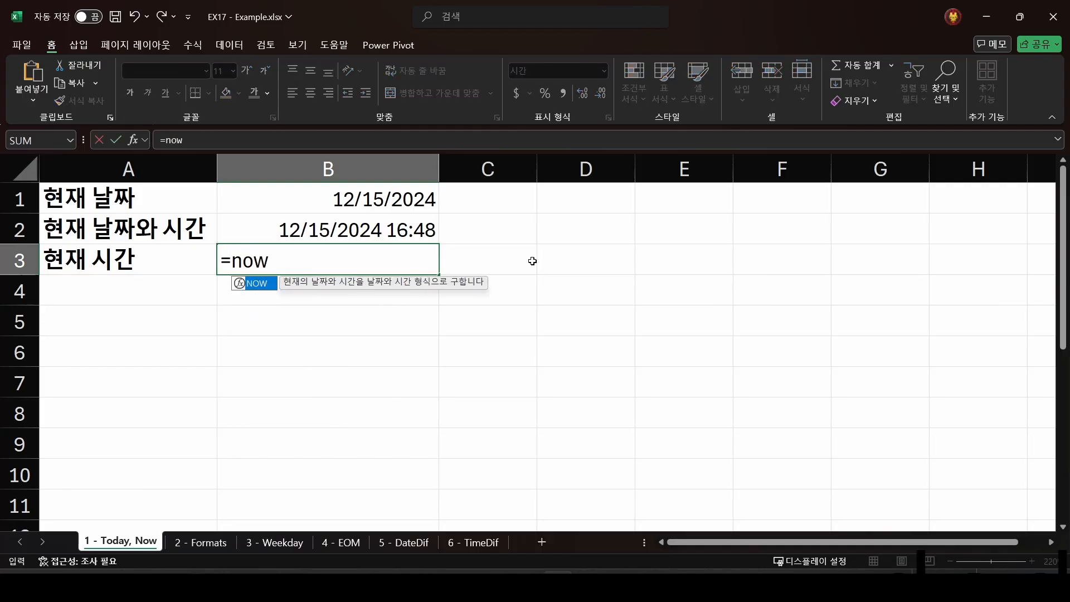
type("()-to")
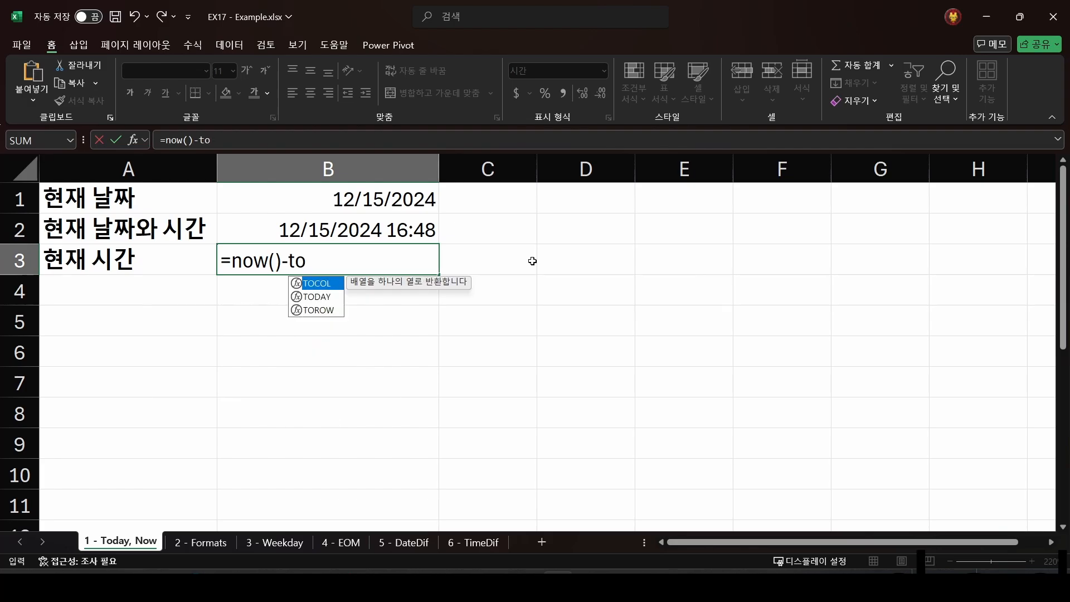
type("day()")
key("Return")
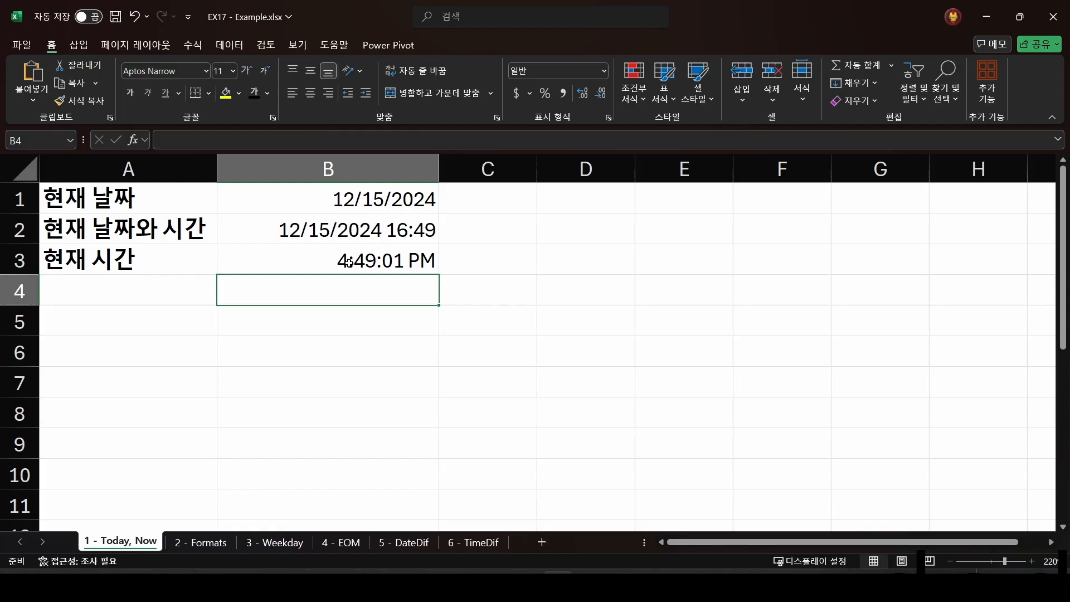
key("ctrl+1")
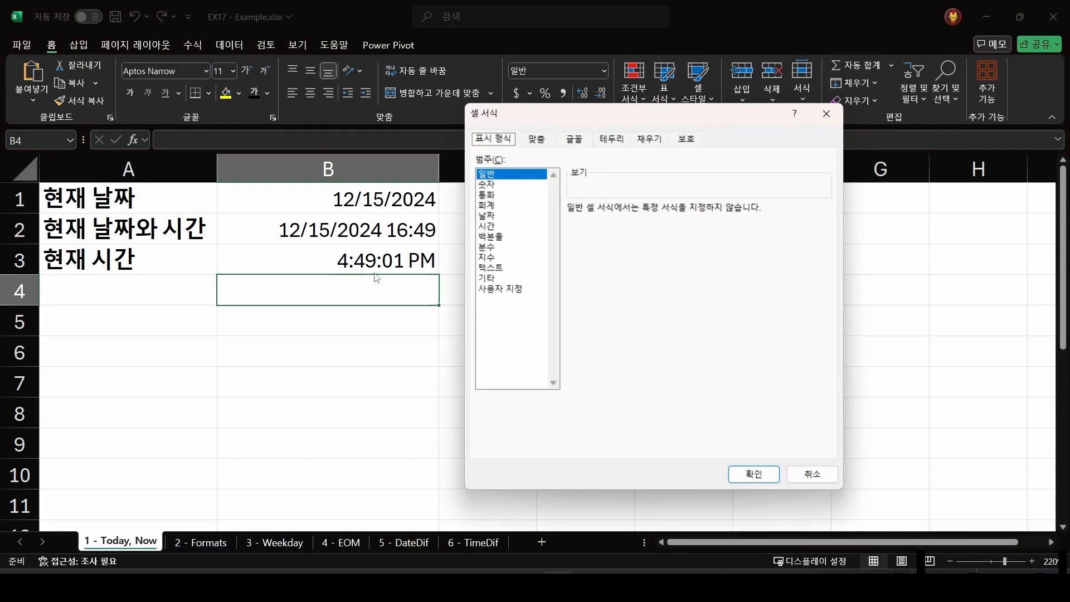
left_click(486, 205)
left_click(494, 236)
left_click(504, 217)
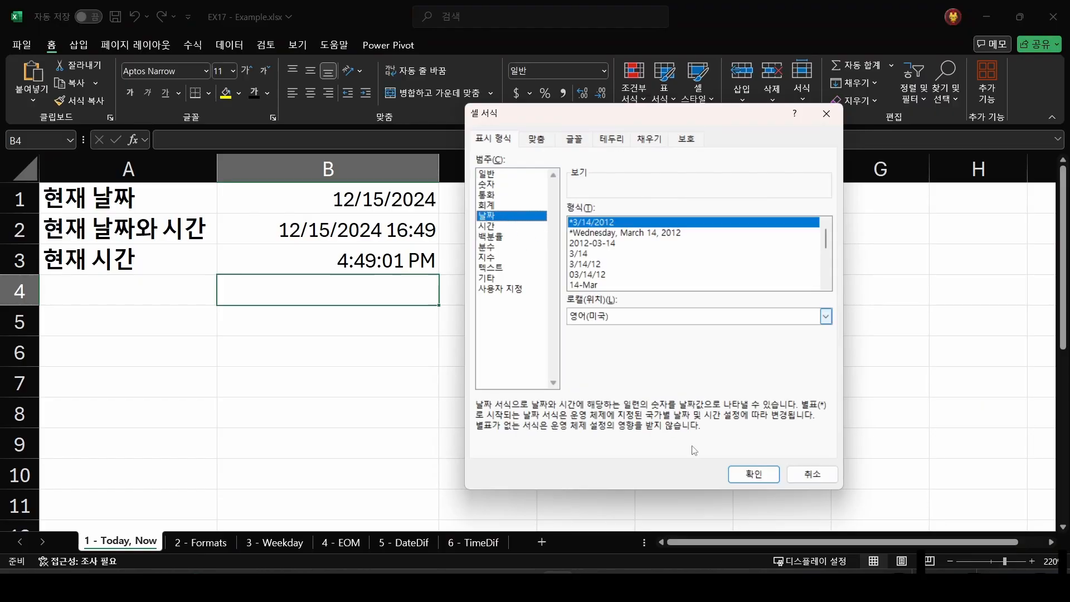
left_click(806, 474)
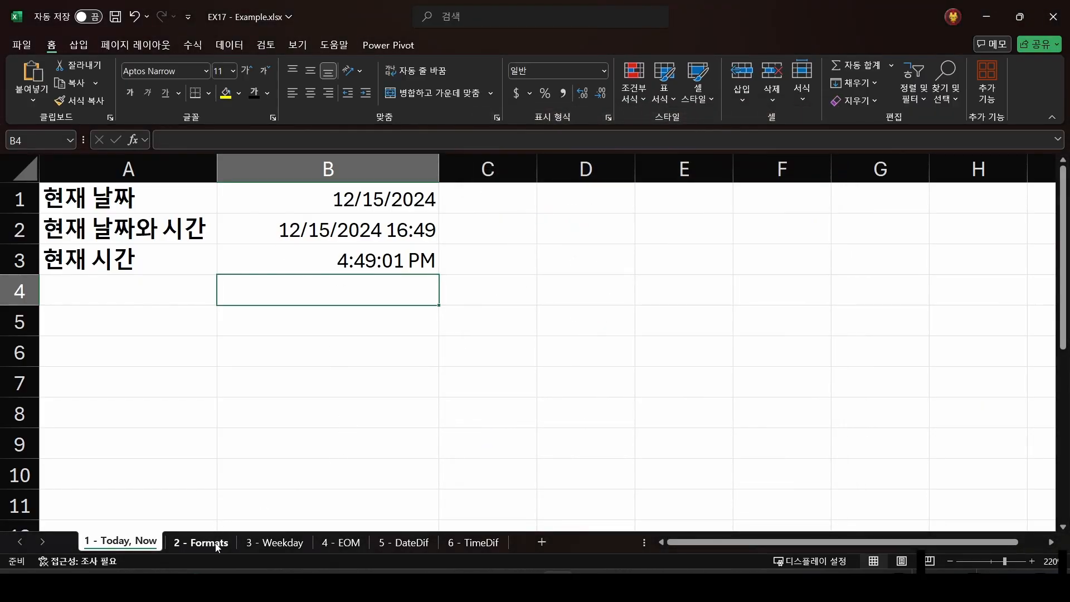
Step: On the 2 - Formats sheet, copy the date and time from B1 into B2:B5
left_click(215, 545)
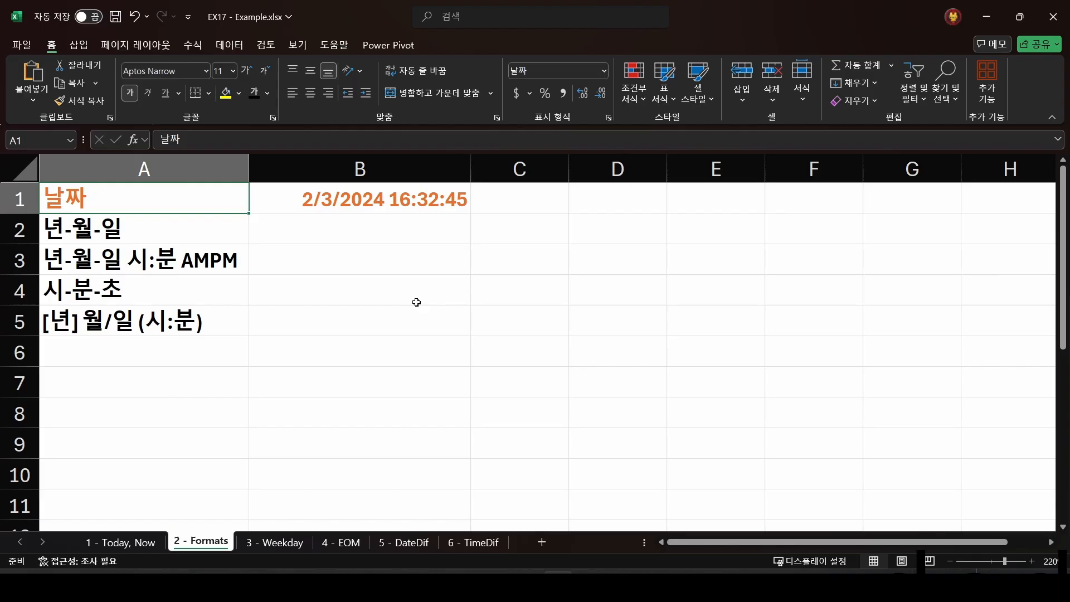
key("Right")
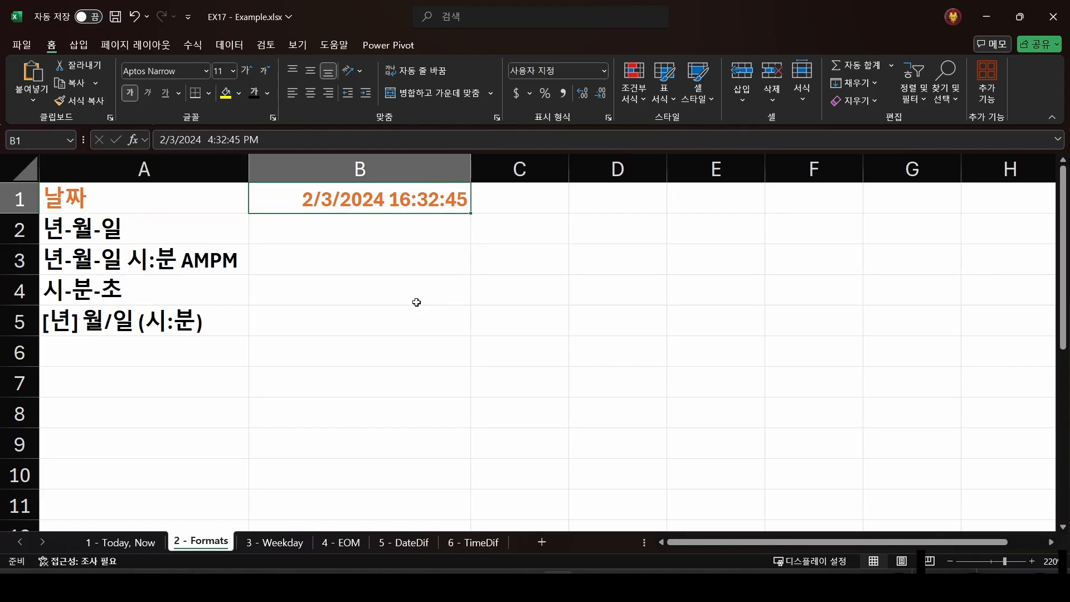
key("ctrl+c")
key("Down")
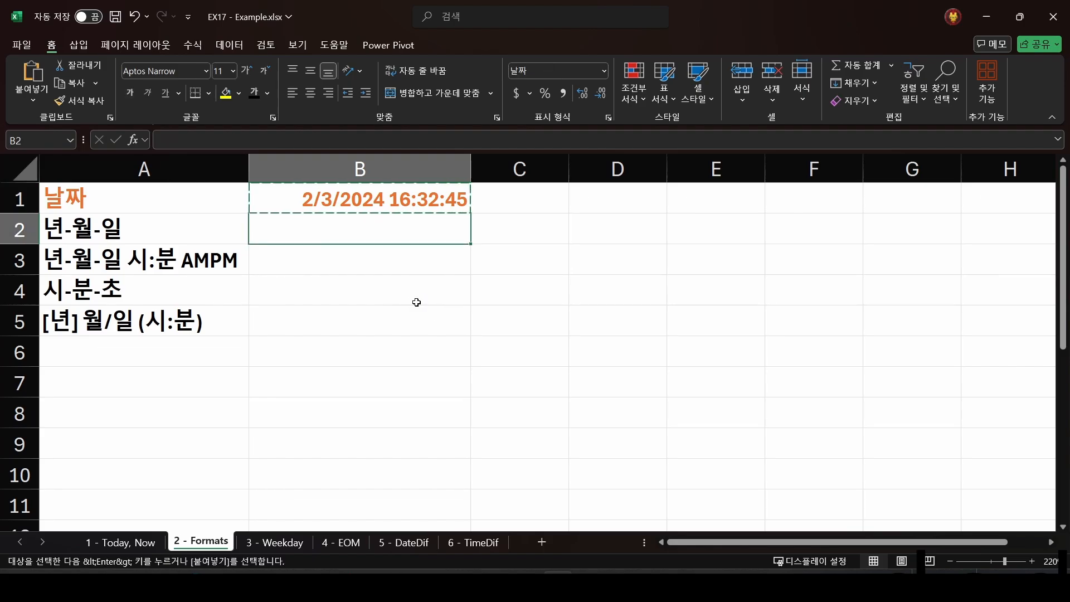
key("shift+Down")
key("shift+Down")
key("shift+Down")
key("ctrl+v")
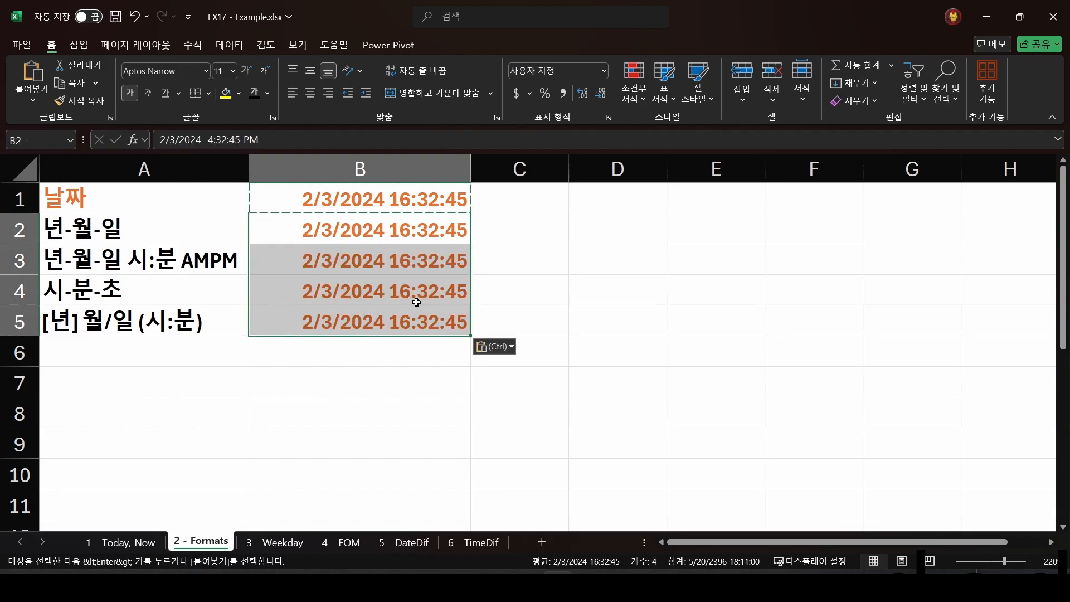
Step: Format B2, beside the 년-월-일 label, with the 2012-03-14 date format
key("shift+Up")
key("shift+Up")
key("shift+Up")
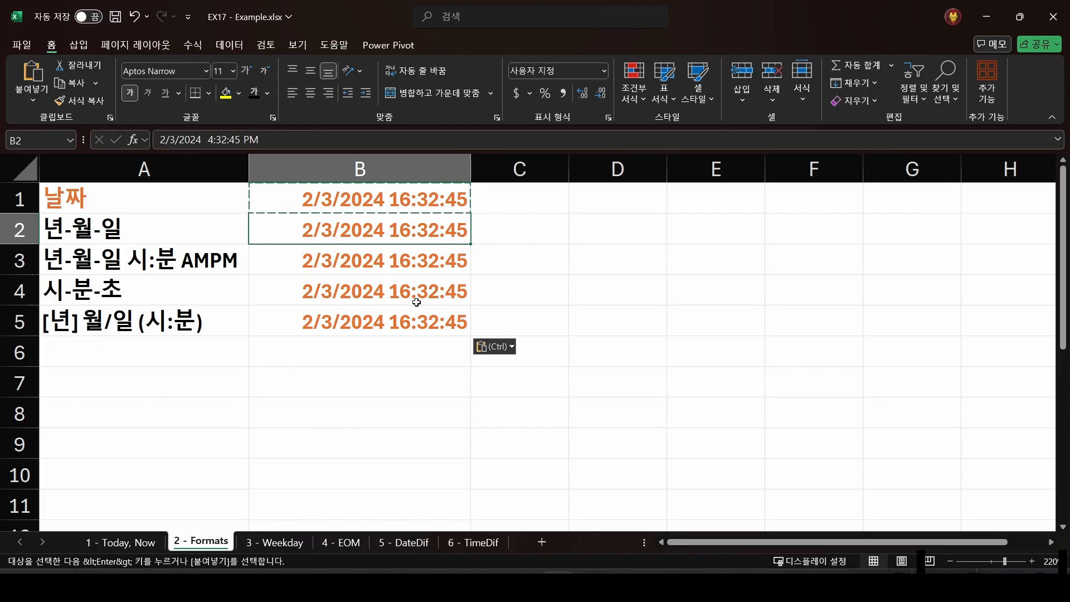
key("Left")
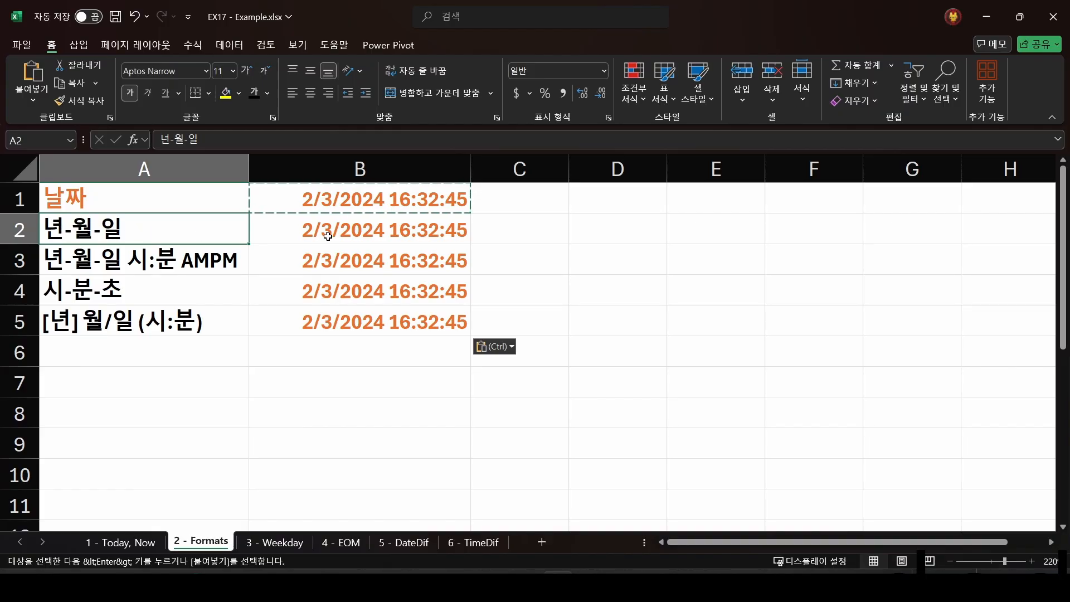
left_click(401, 233)
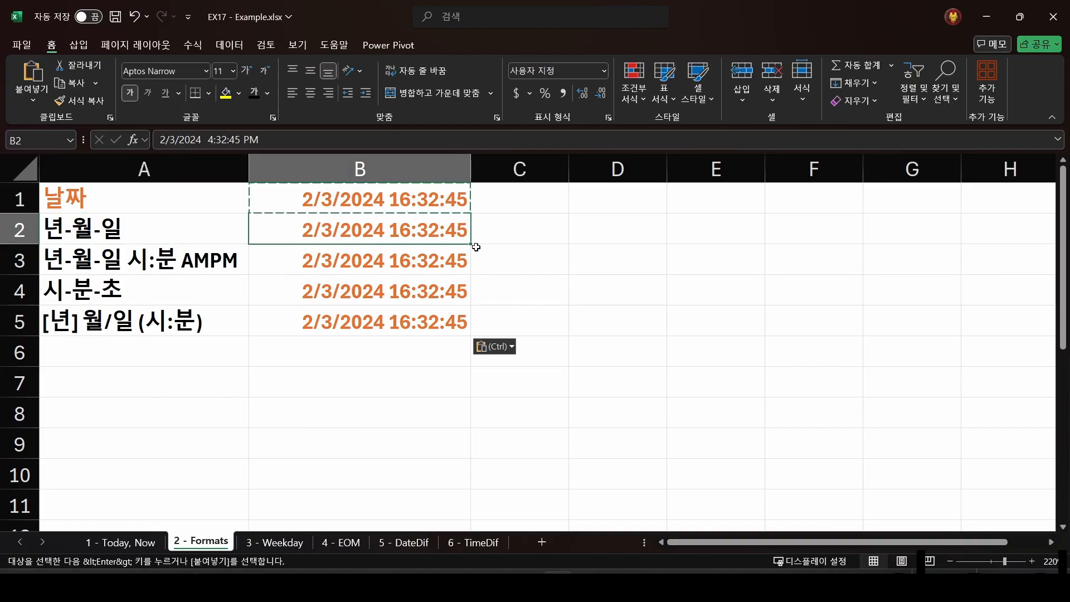
key("ctrl")
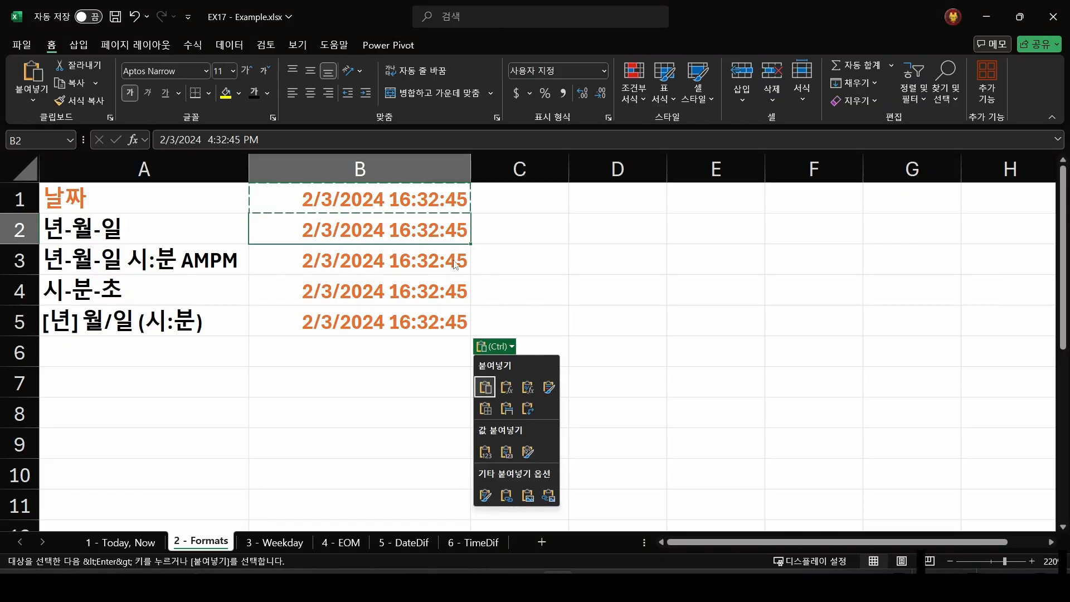
left_click(323, 217)
key("ctrl+1")
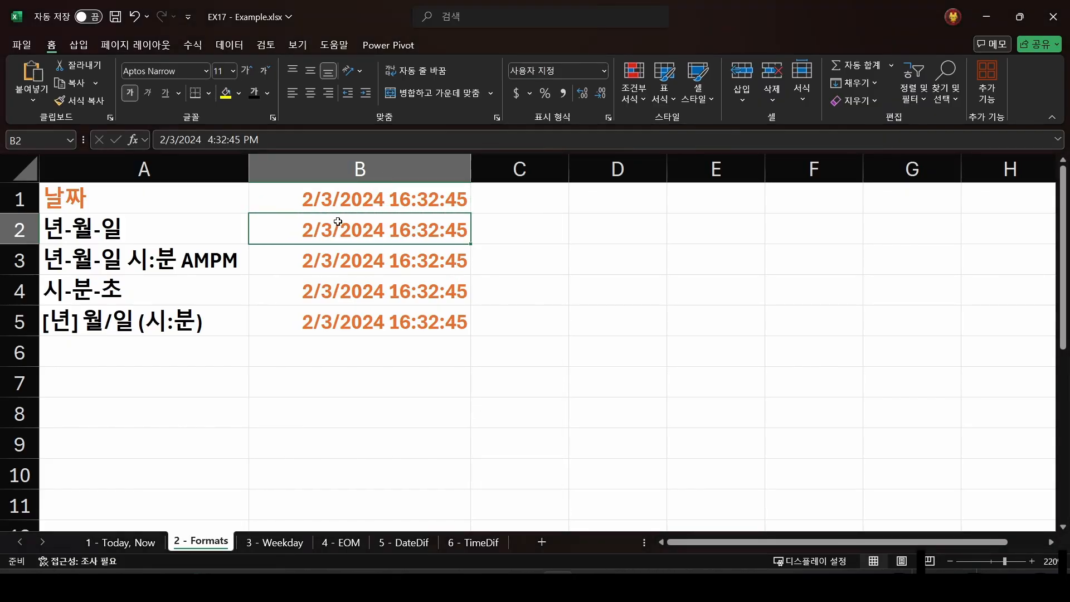
left_click(487, 216)
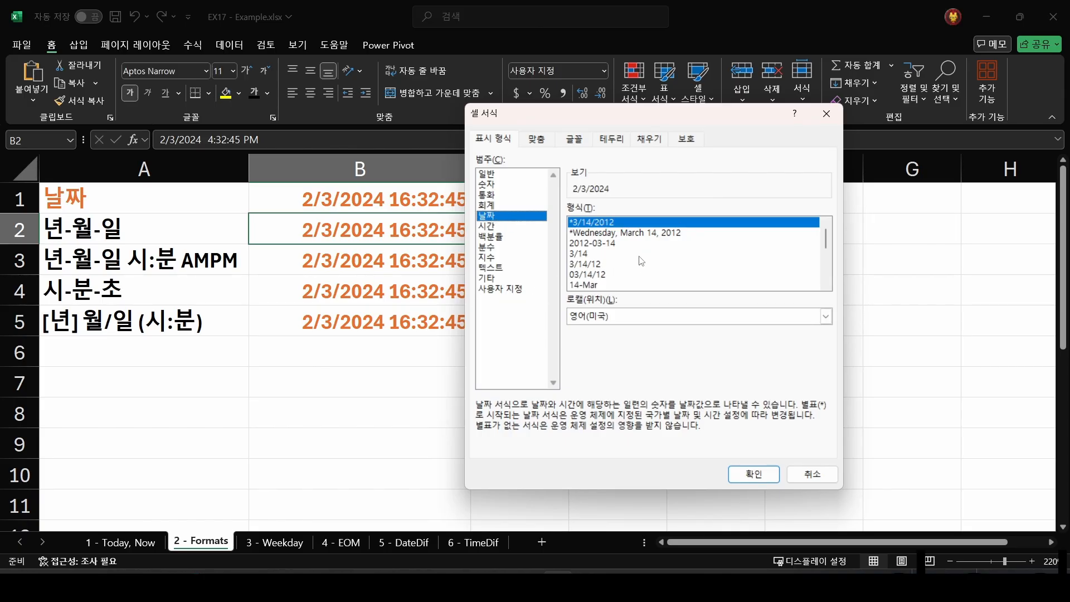
left_click(509, 290)
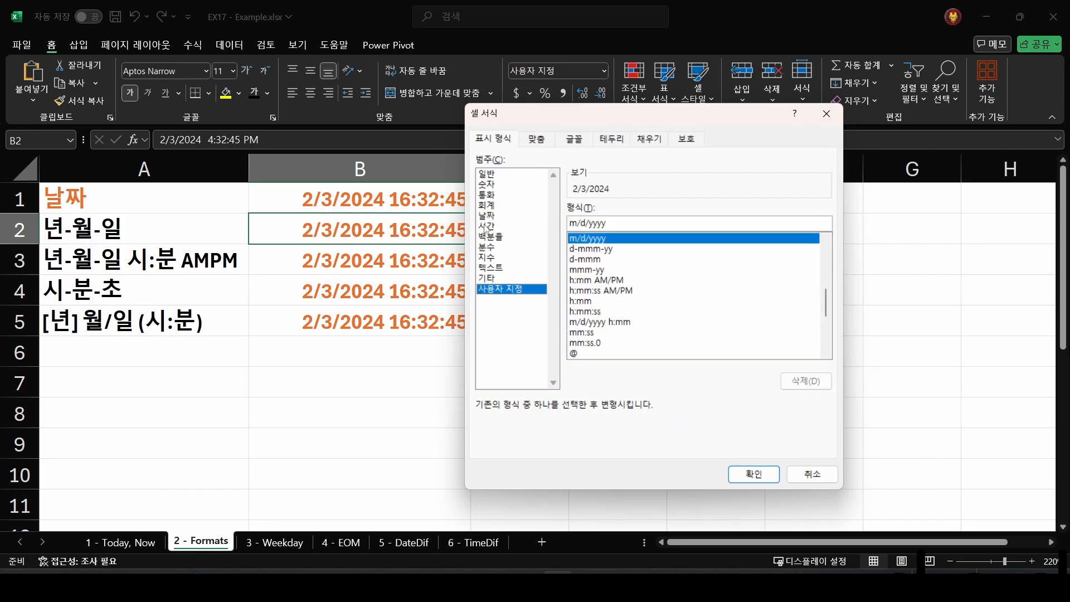
left_click(494, 219)
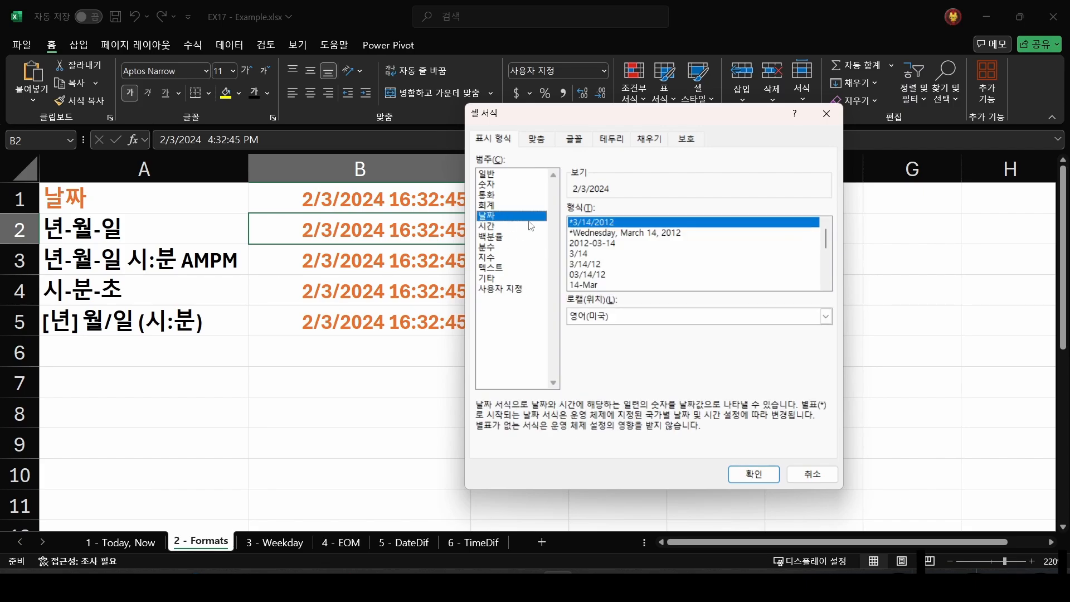
left_click(580, 244)
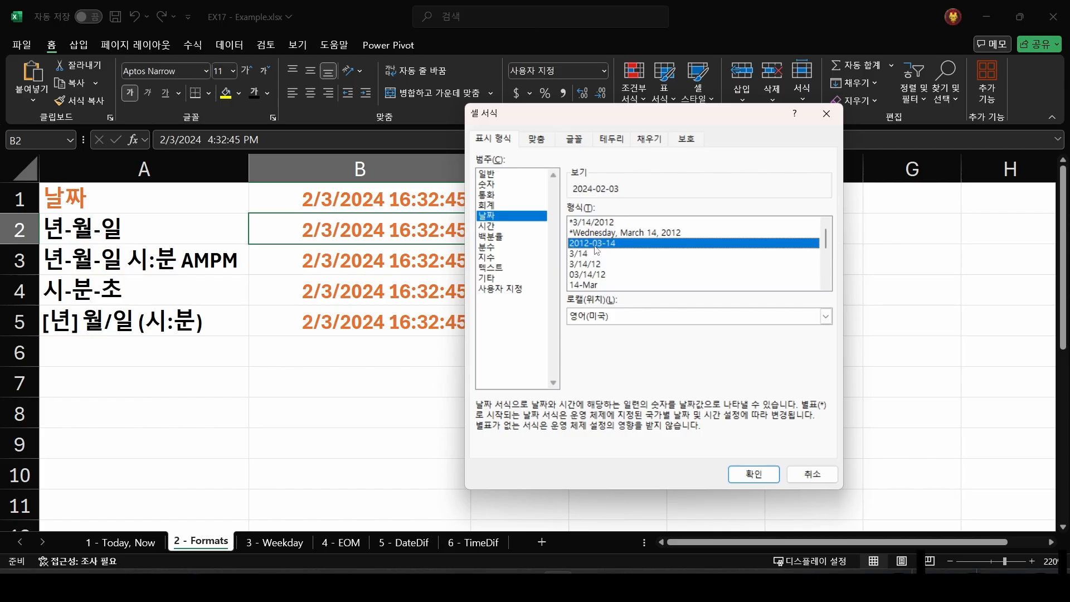
left_click(750, 475)
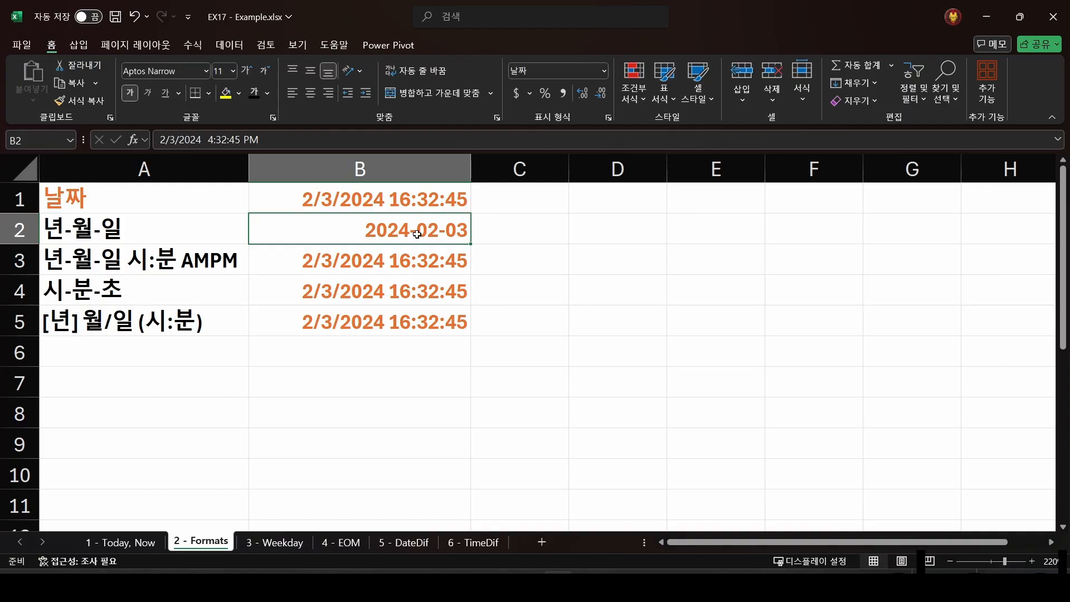
Step: Apply the custom number format yyyy-mm-dd hh:mm AM/PM to B3, beside the 년-월-일 시:분 AMPM label
left_click(392, 264)
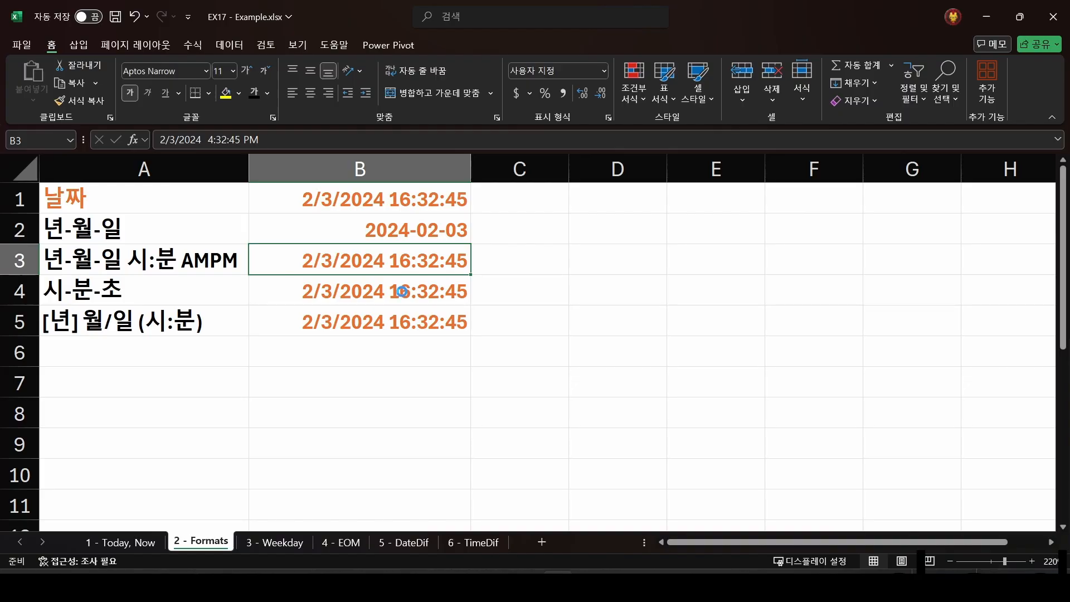
key("ctrl+1")
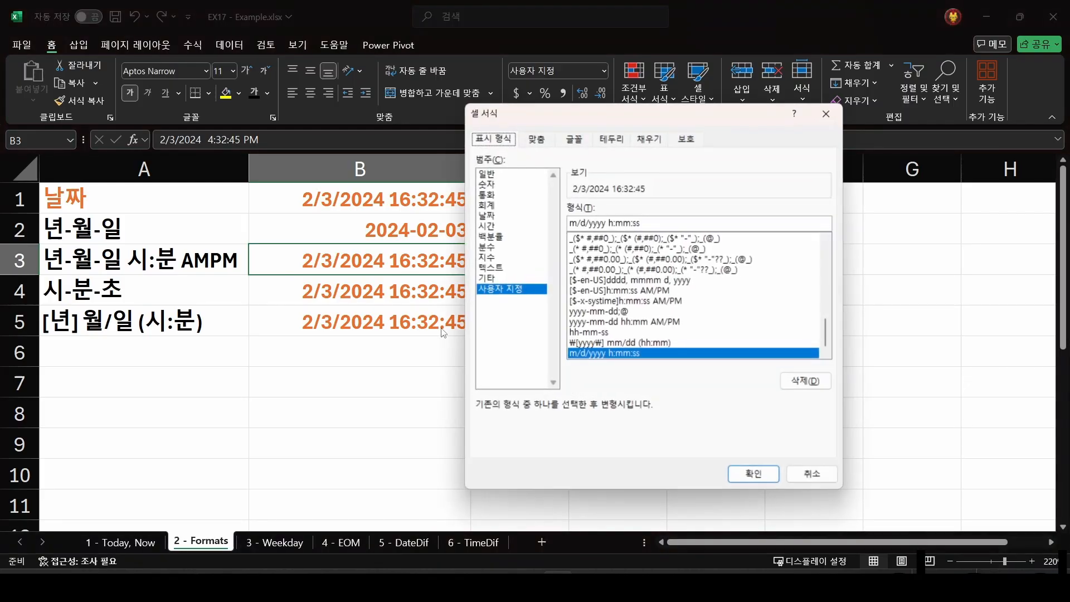
left_click(494, 216)
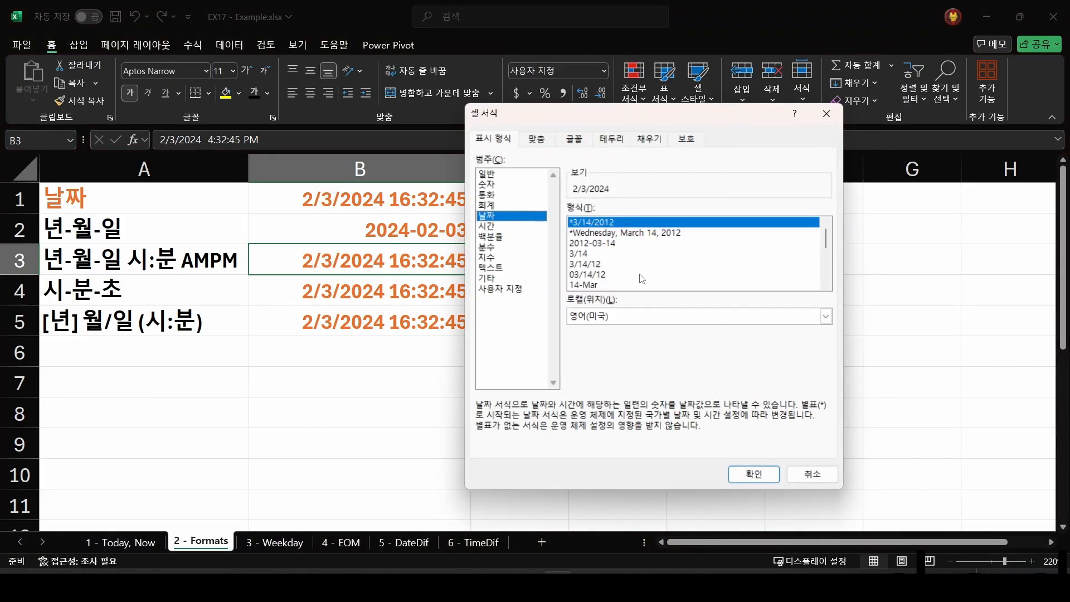
left_click(616, 245)
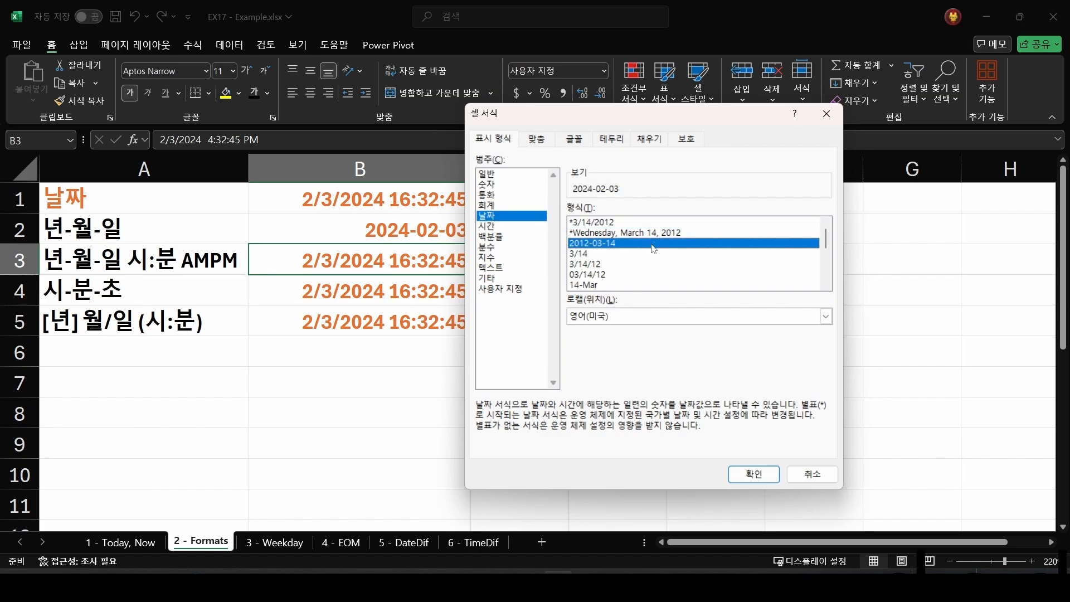
scroll(618, 286, "down", 3)
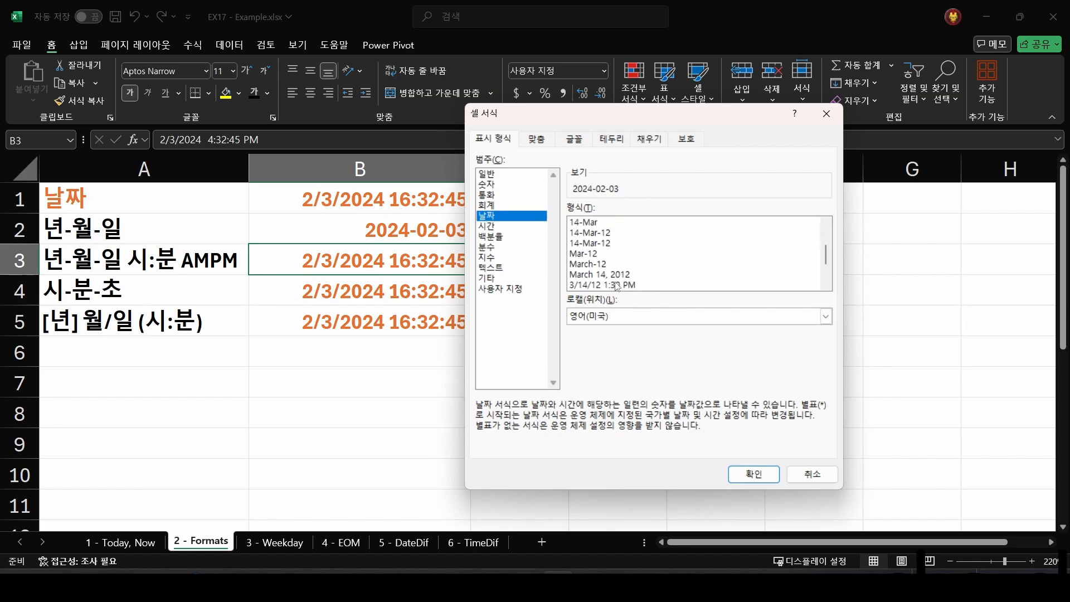
scroll(618, 287, "up", 3)
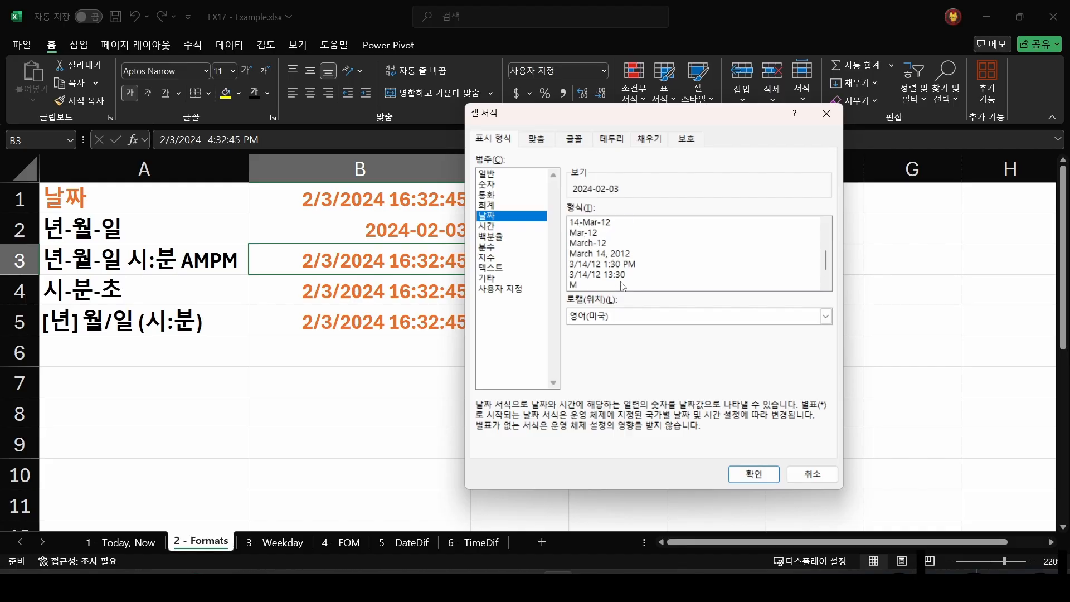
left_click(514, 289)
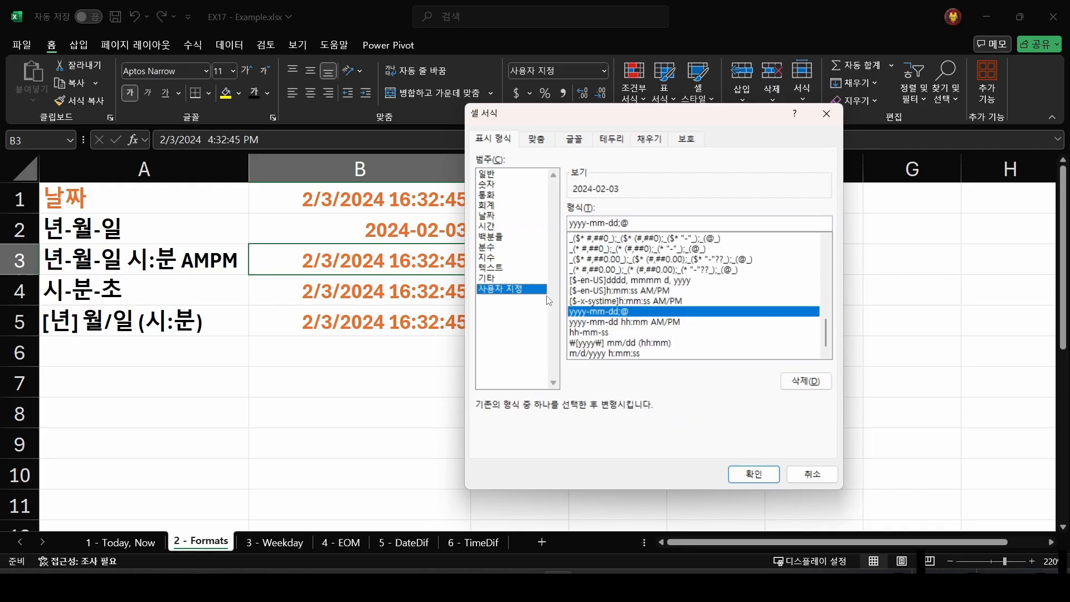
double_click(659, 223)
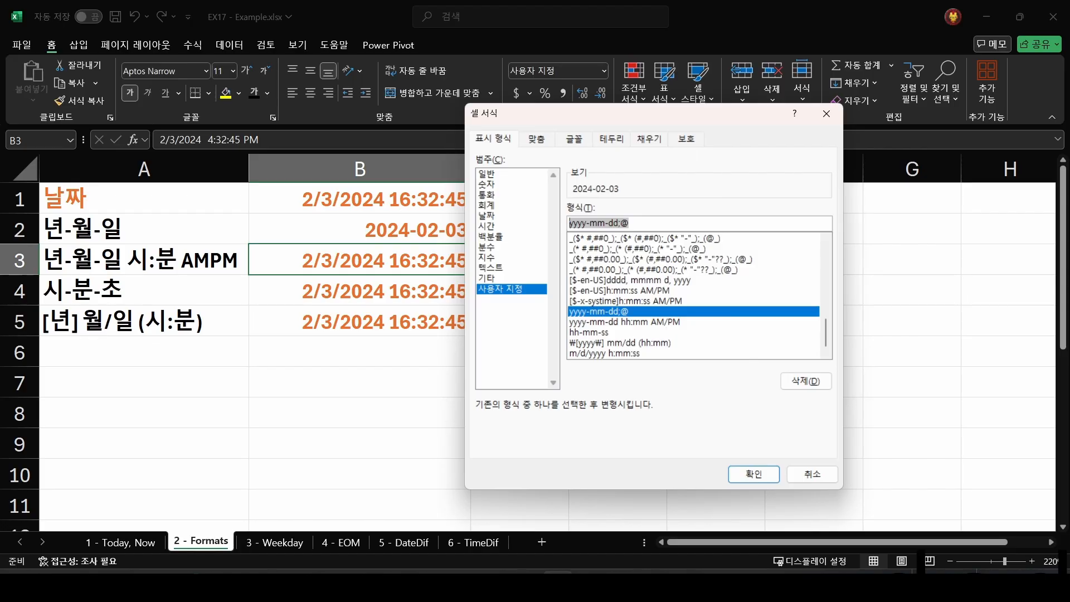
type("yyyy")
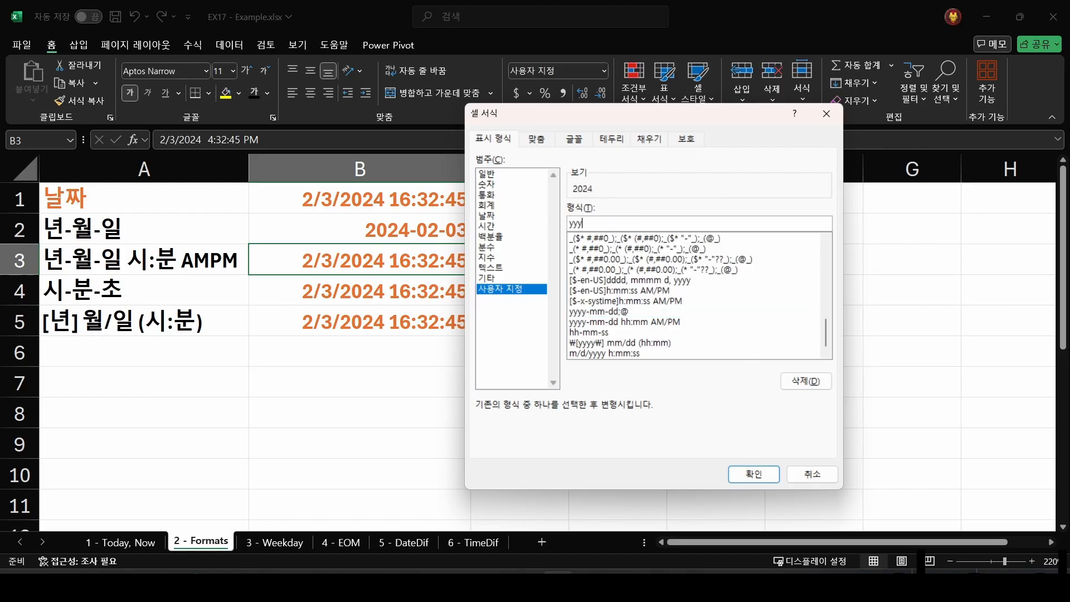
type("-mm")
key("BackSpace")
type("m")
type("-dd hh:mm")
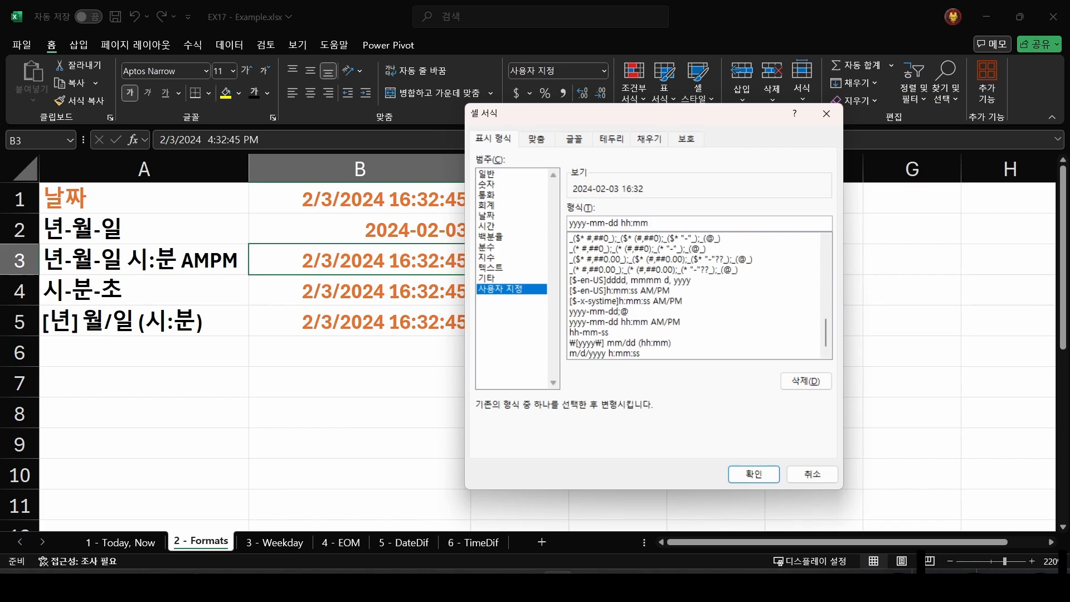
type("AM/PM")
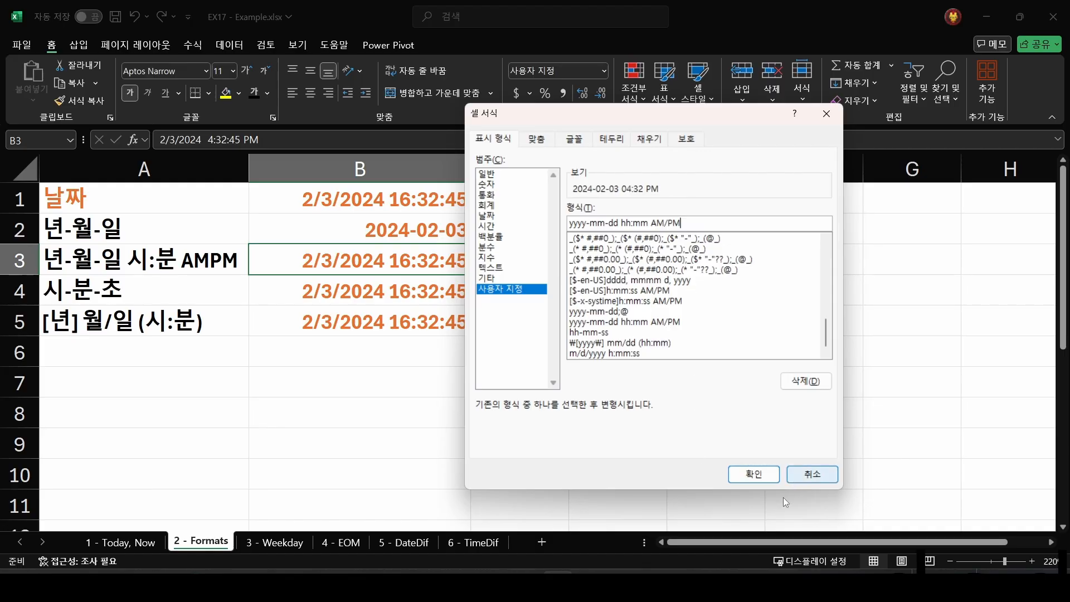
left_click(751, 476)
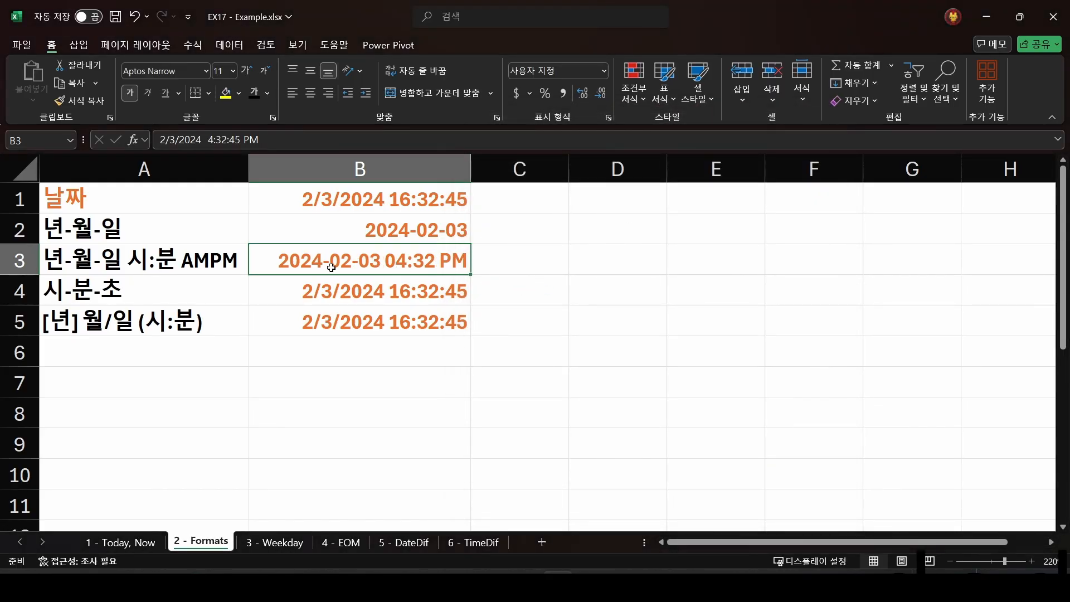
Step: Apply the custom number format hh-mm-ss to B4, beside the 시-분-초 label
left_click(357, 298)
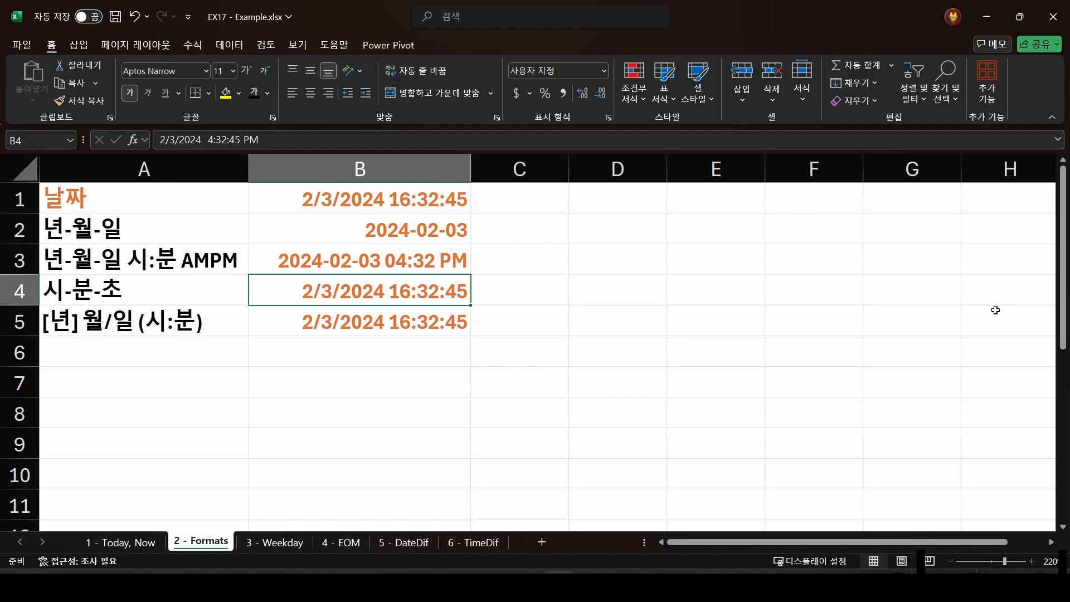
key("ctrl+1")
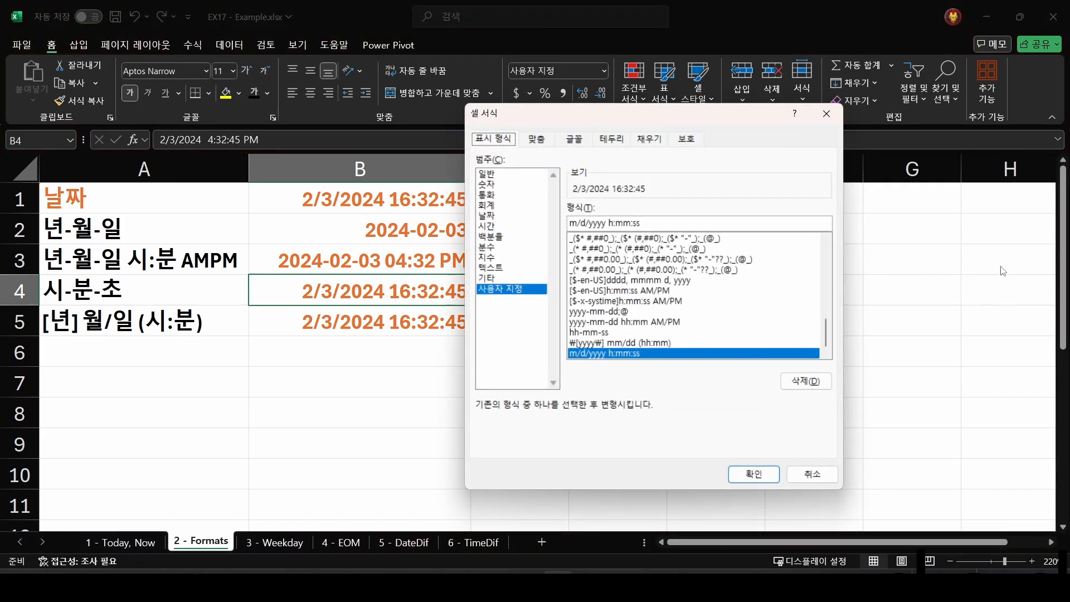
key("alt+t")
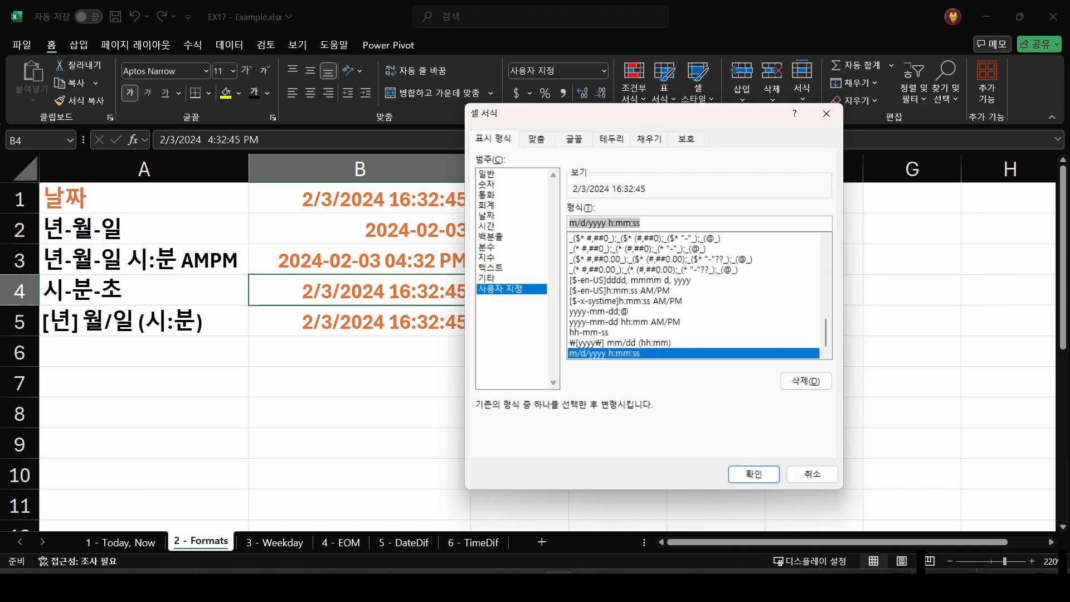
type("hh")
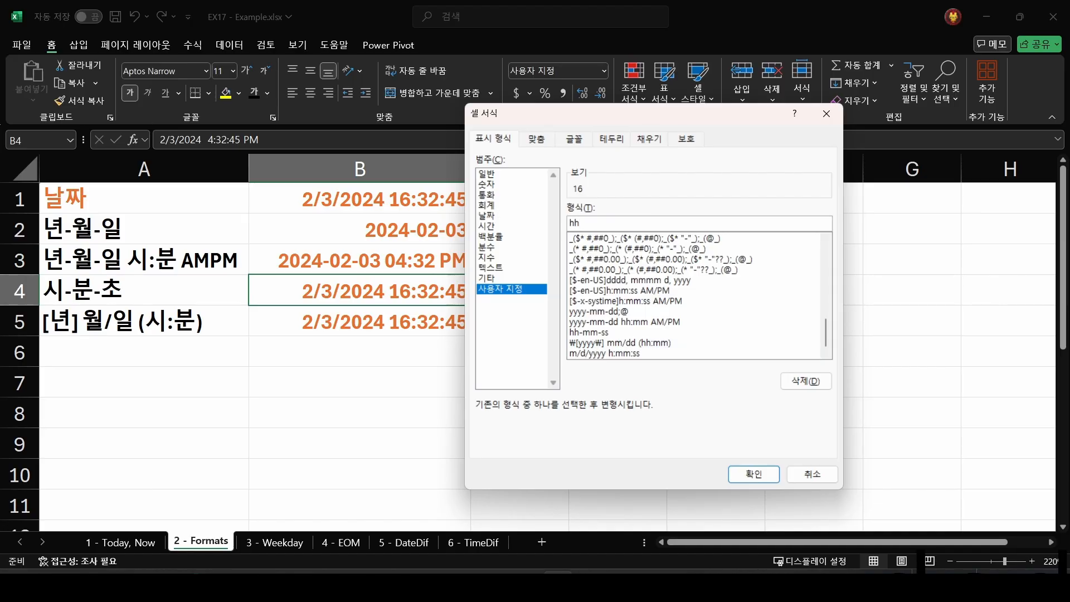
type("-mm-ss")
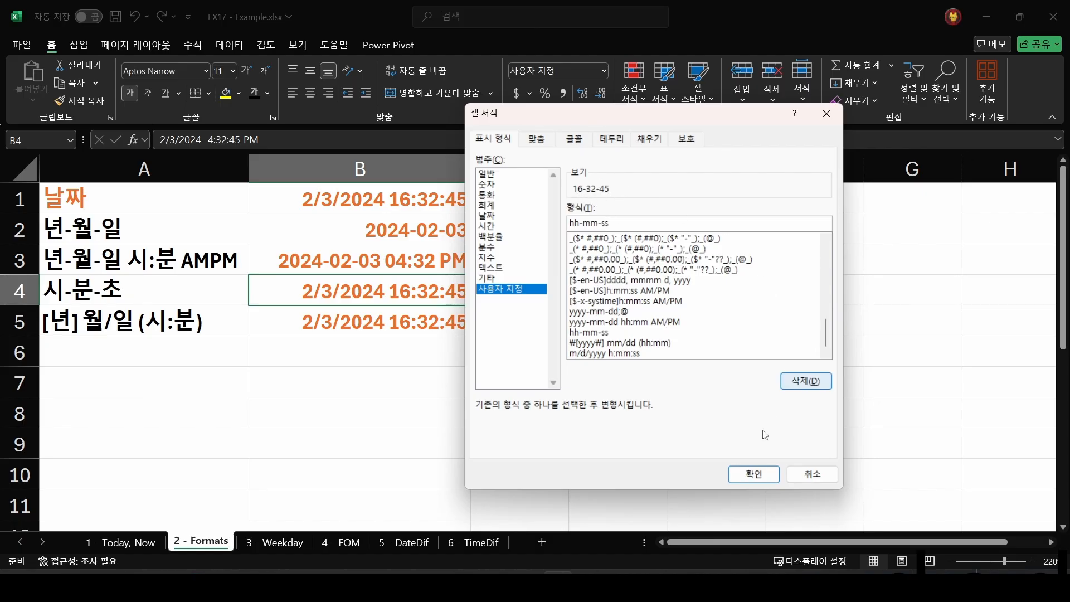
left_click(760, 481)
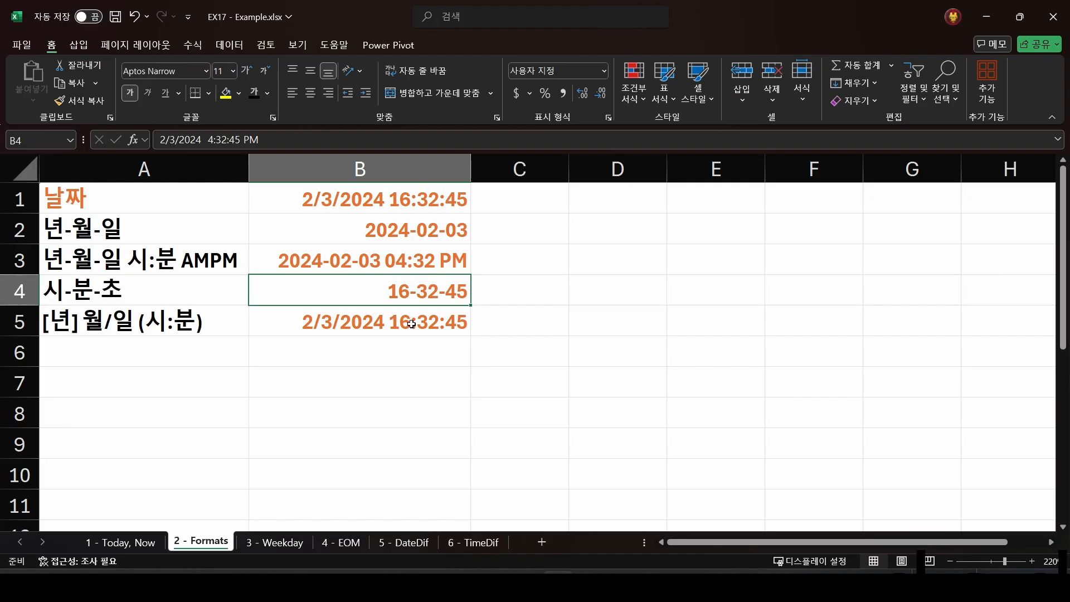
left_click(417, 322)
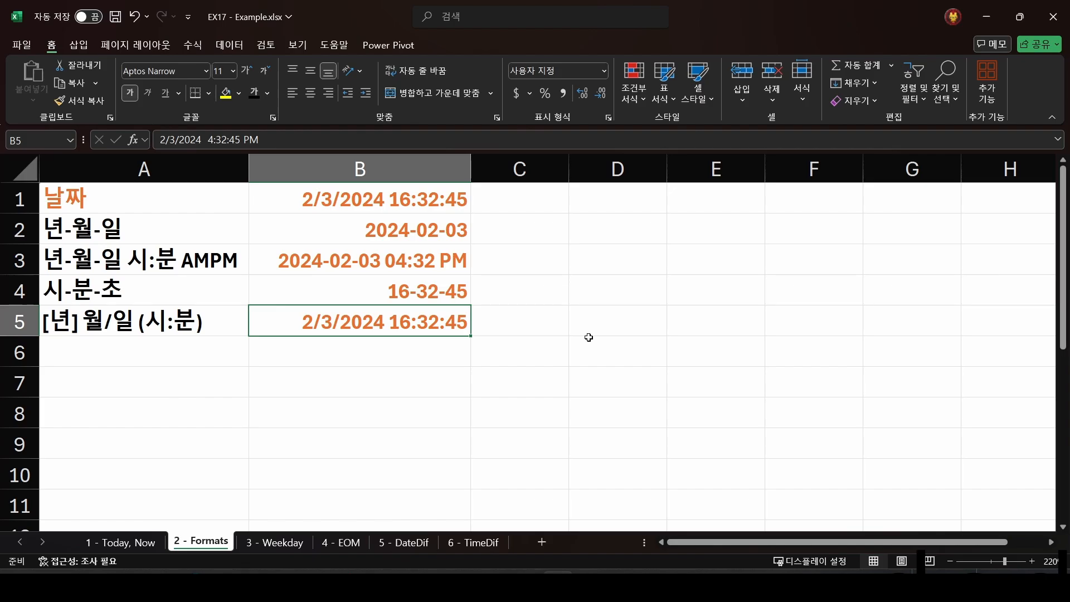
left_click(80, 312)
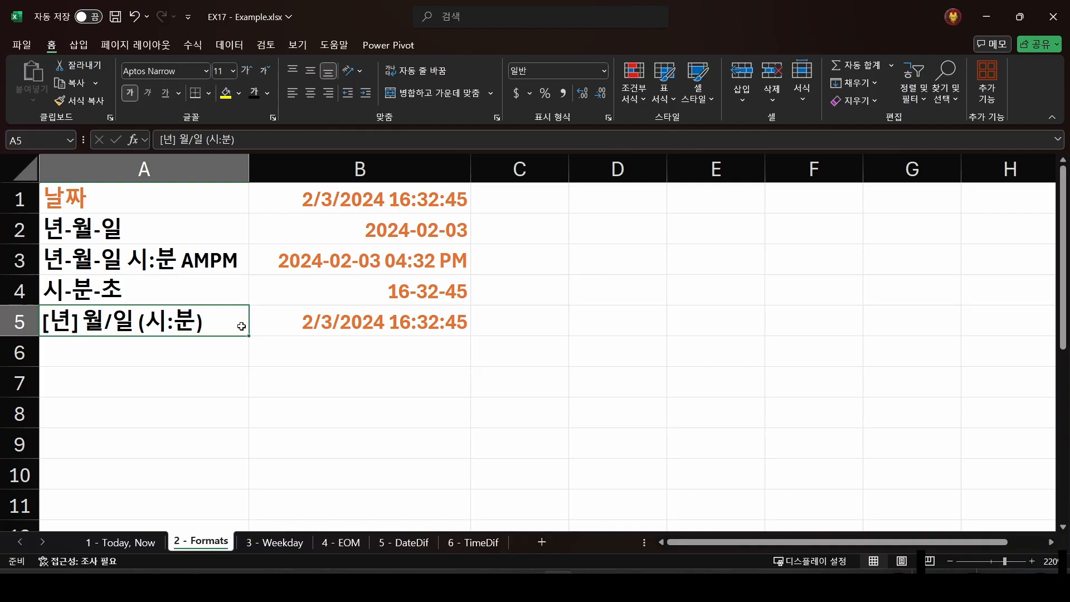
key("ctrl+1")
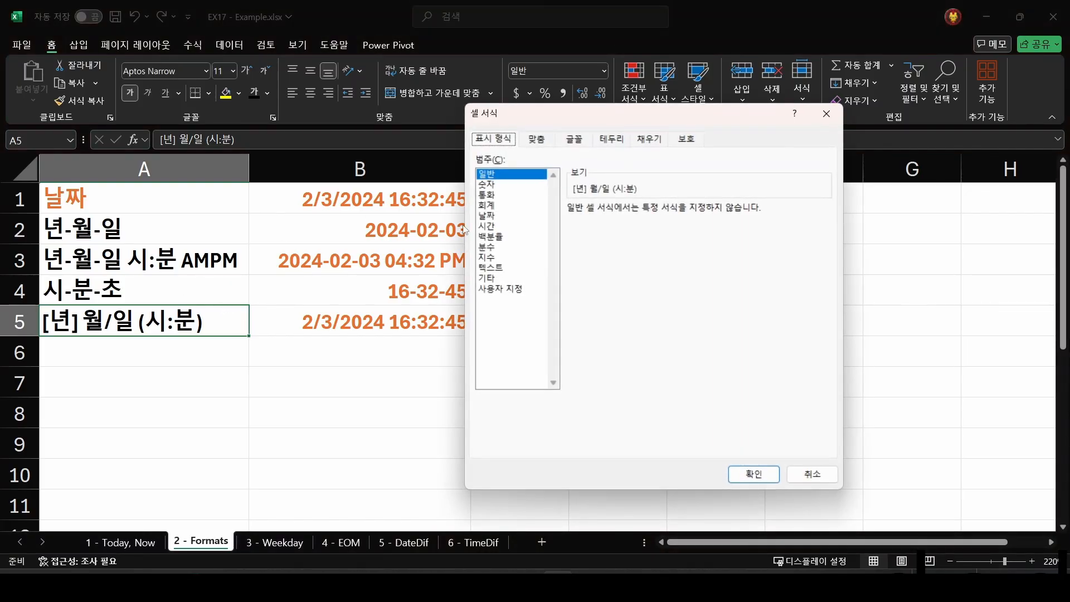
left_click(813, 474)
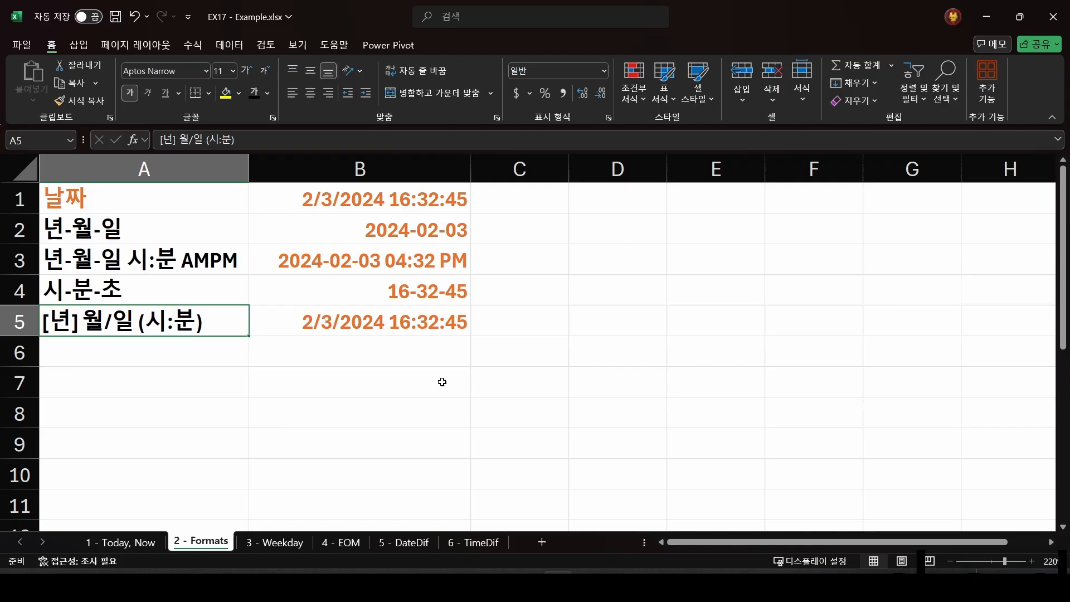
Step: Apply the custom number format \[yyyy] mm/dd (hh:mm) to B5, beside the [년] 월/일 (시:분) label
left_click(421, 320)
key("ctrl+1")
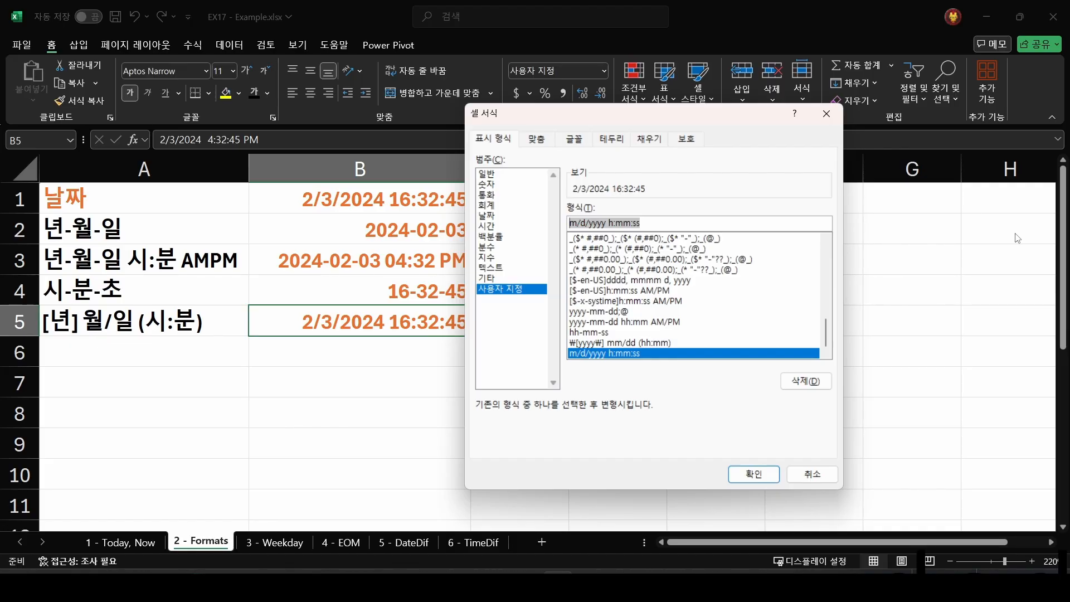
type("\\")
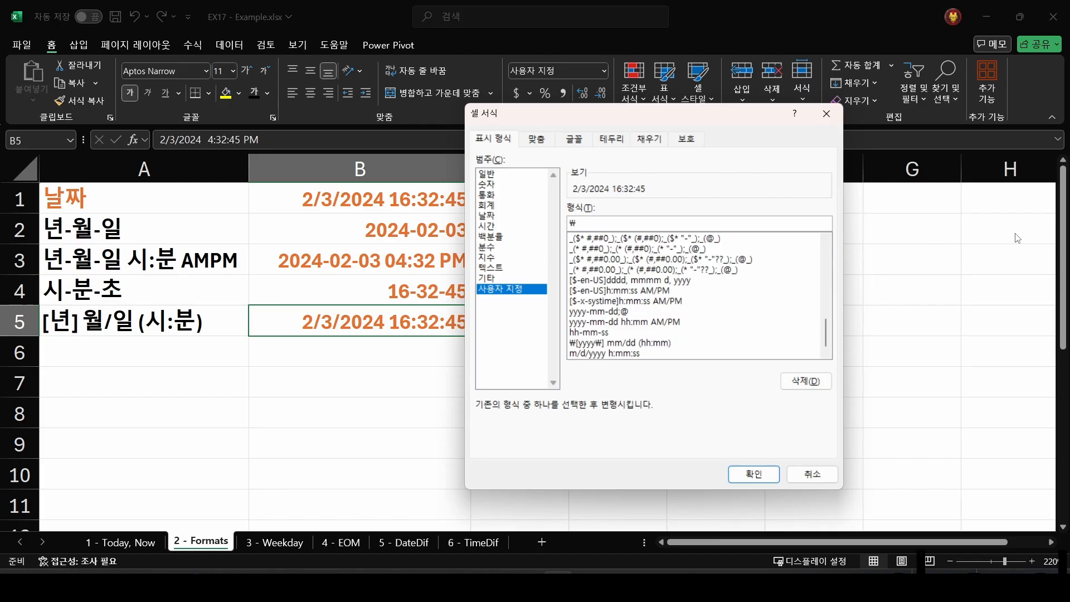
type("[yyyy] mm")
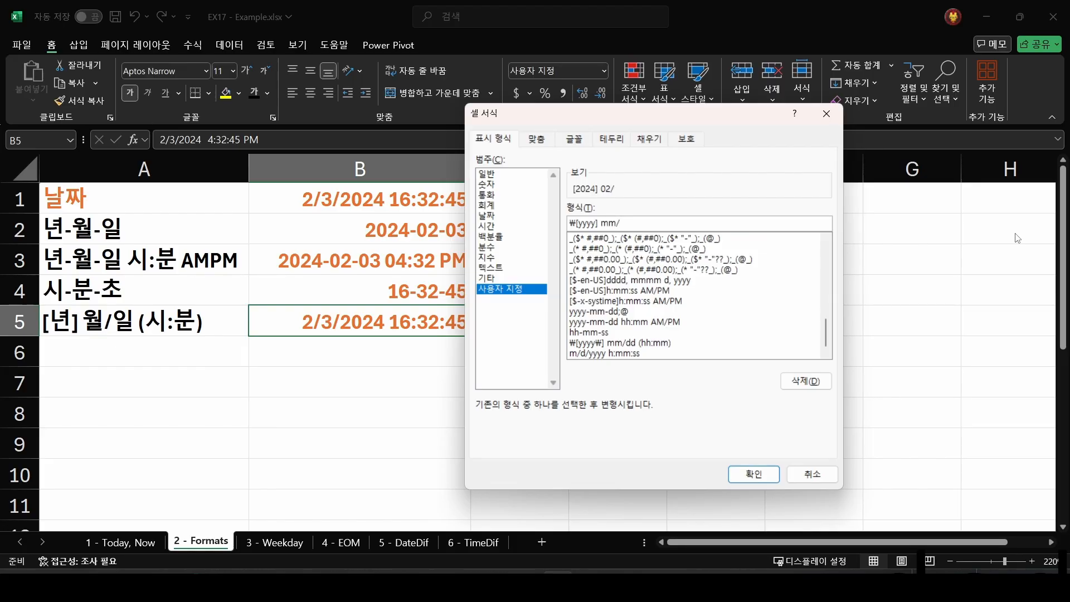
type("/dd (hh:mm)")
left_click(754, 474)
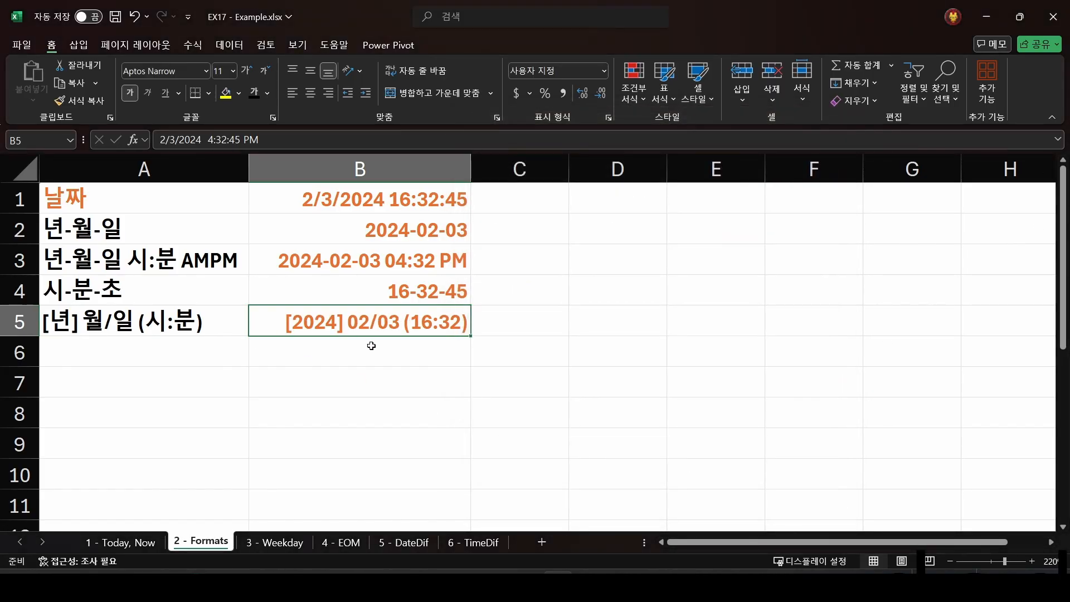
left_click(179, 357)
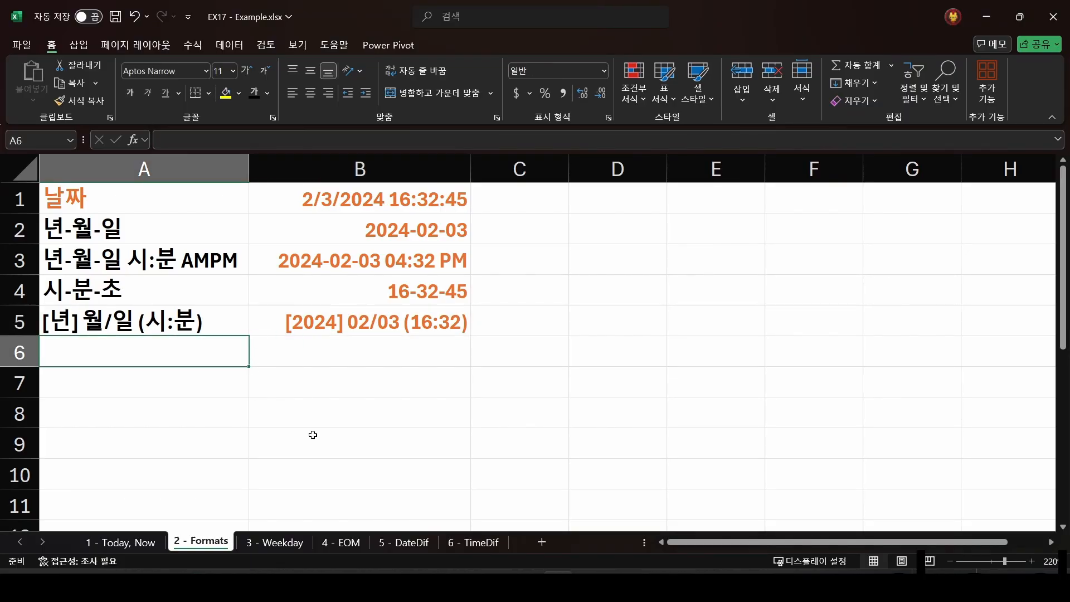
Step: On the 3 - Weekday sheet, begin a WEEKDAY formula in B2 that takes the date in B1 as its serial number
left_click(282, 547)
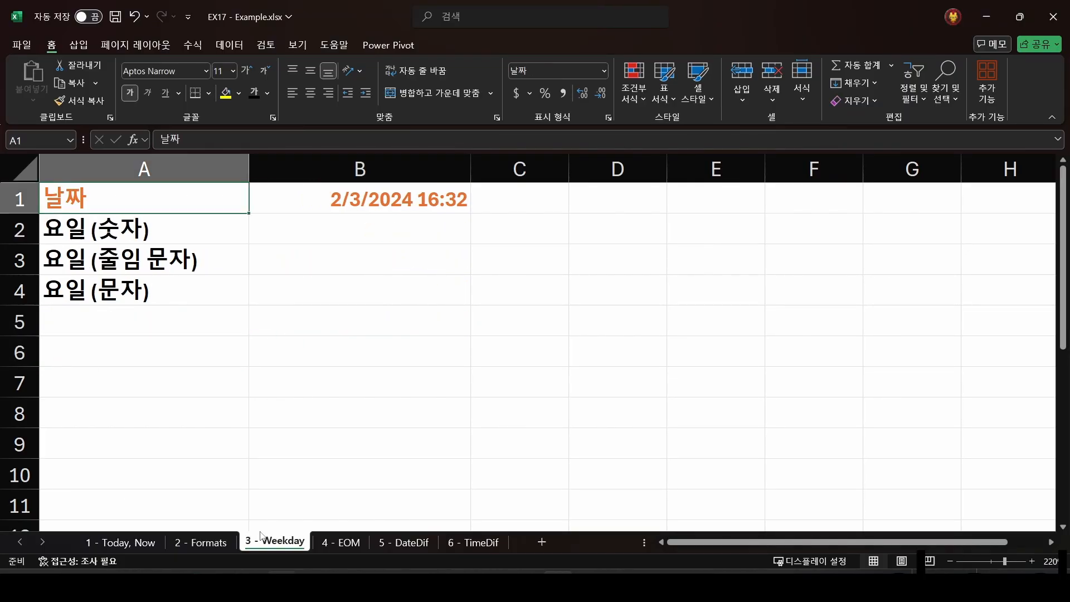
left_click(329, 232)
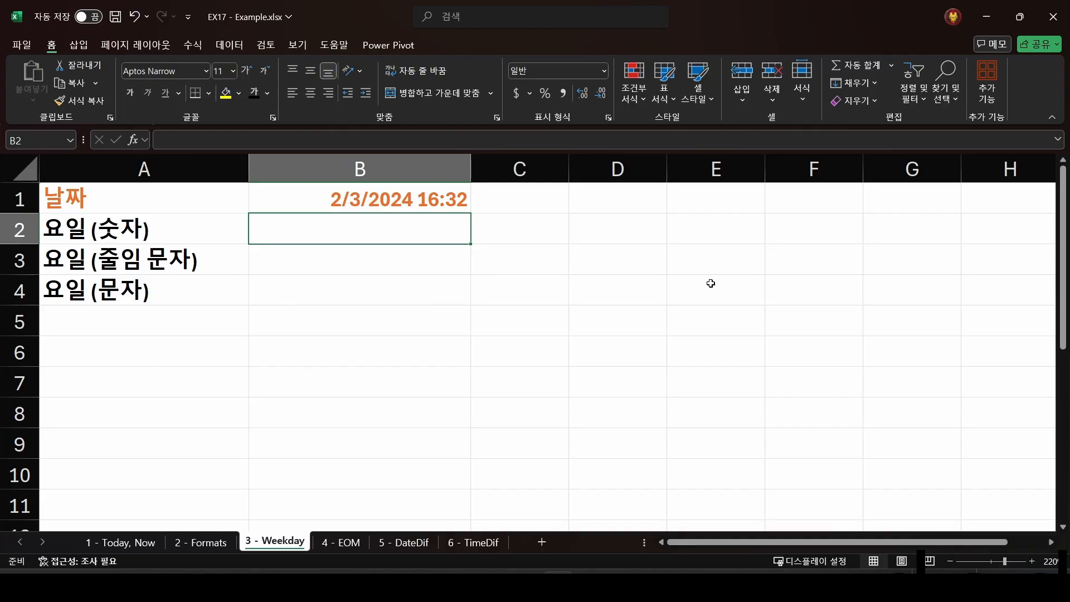
type("=")
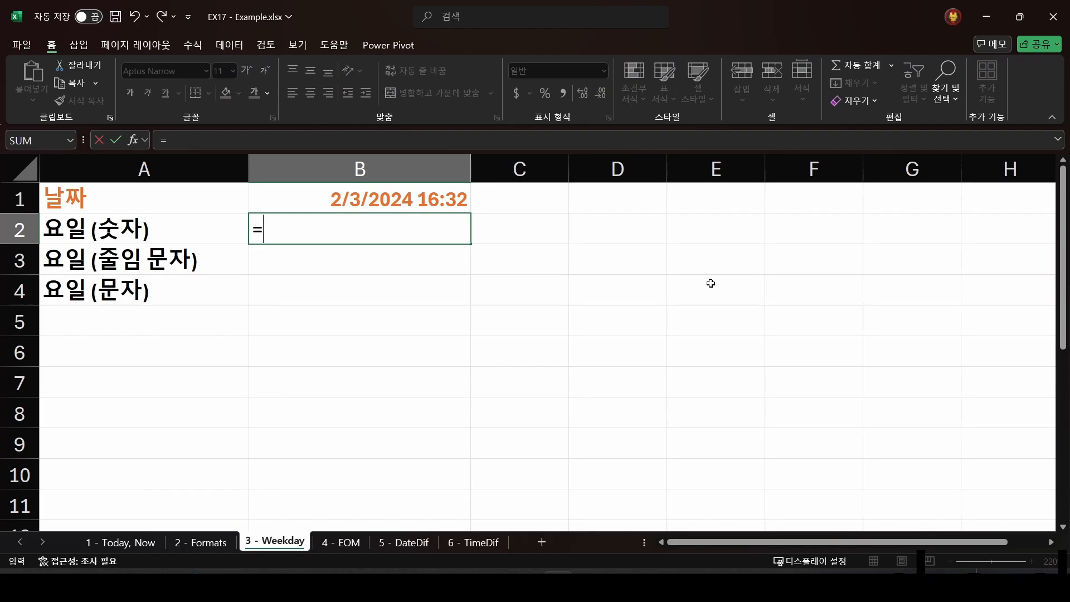
type("w")
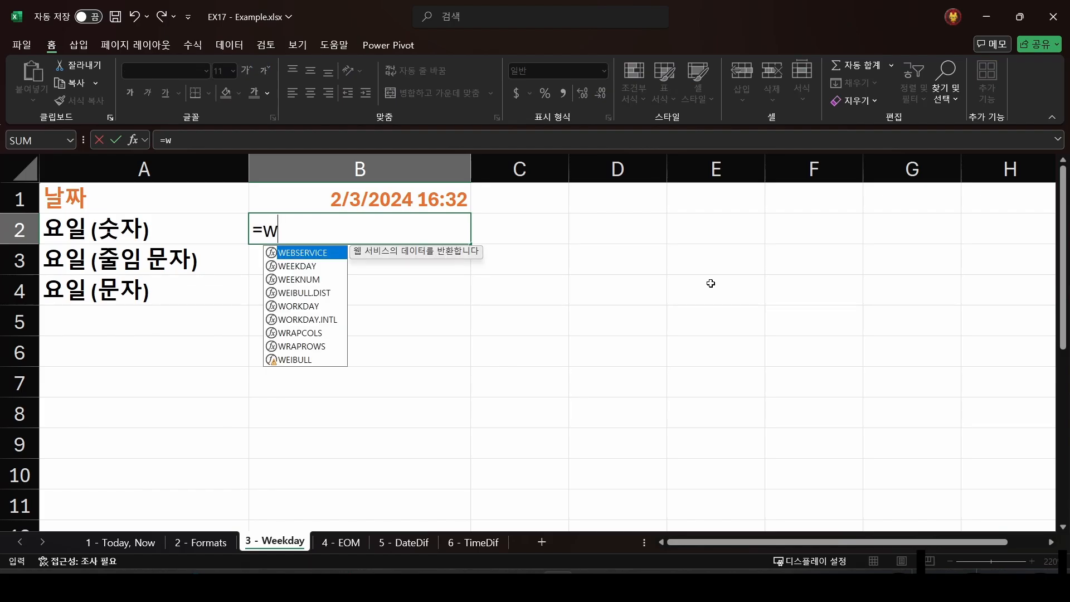
type("eekday")
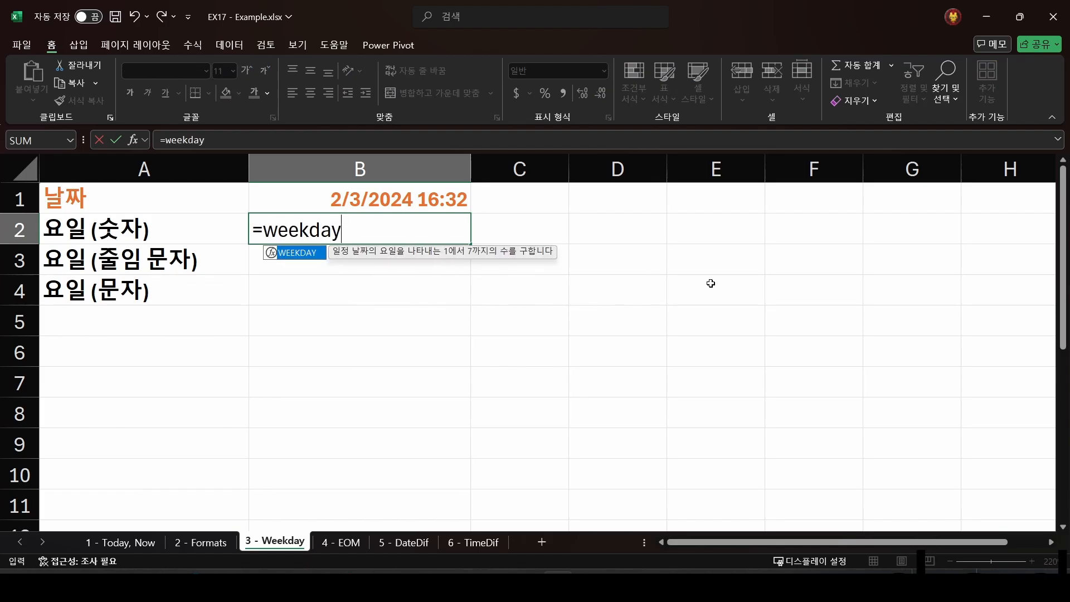
type("(")
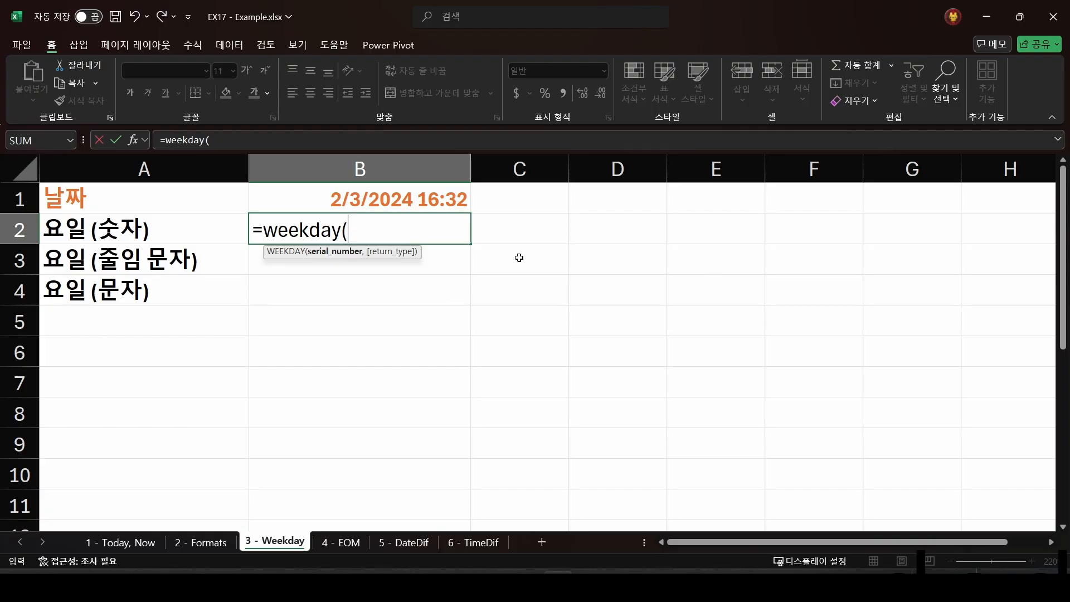
left_click(380, 203)
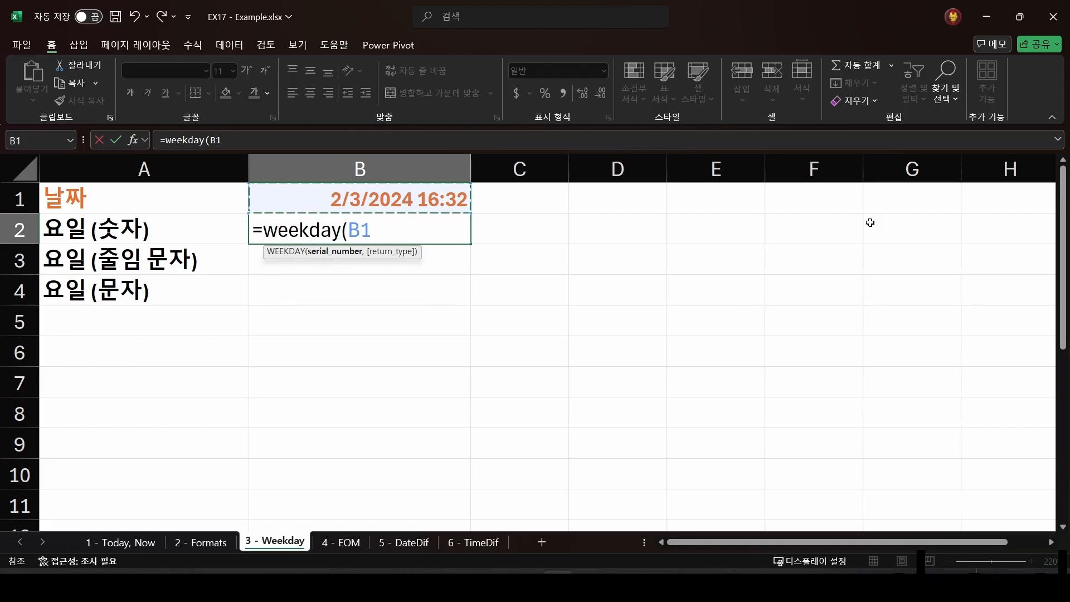
Step: Examine the WEEKDAY function's return type options to see which day each numbering scheme starts from
type(")")
key("BackSpace")
type(",")
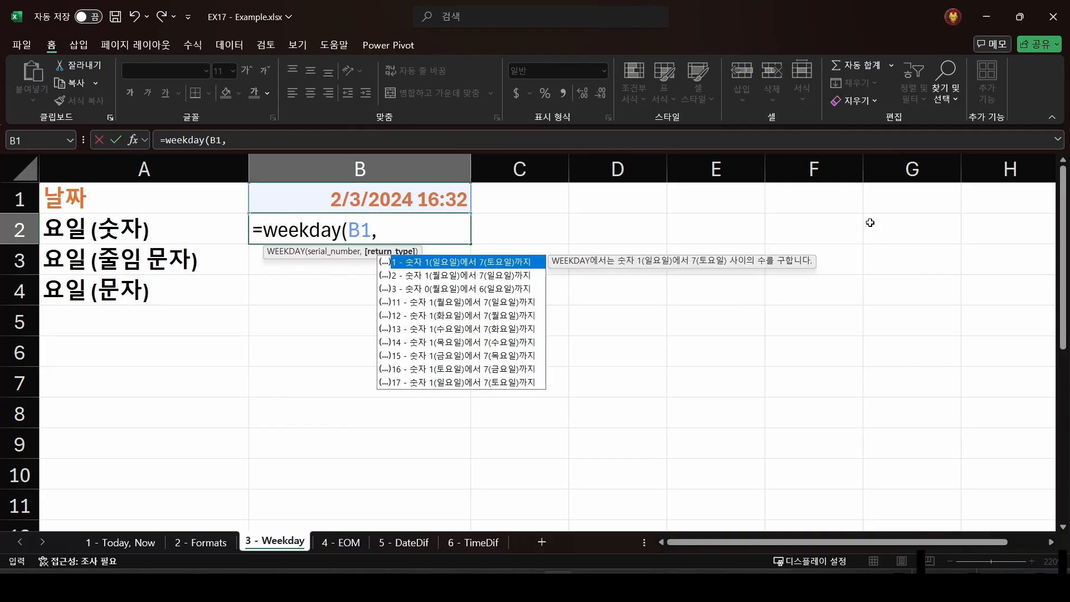
key("BackSpace")
key("Down")
key("Down")
key("Down")
key("Down")
key("Down")
key("Down")
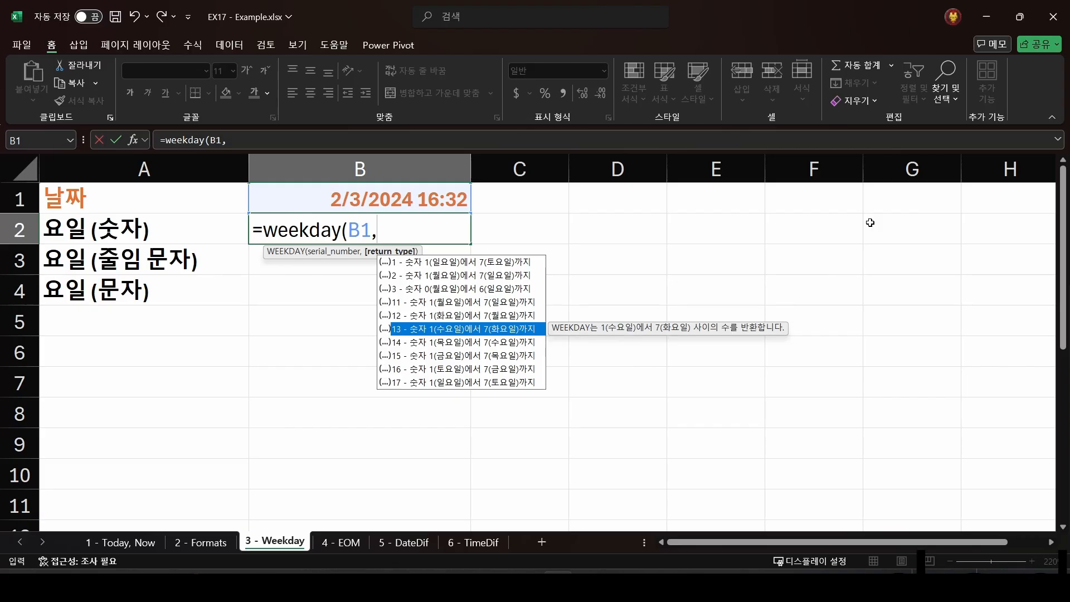
key("Up")
key("Up")
key("Up")
key("Up")
key("Up")
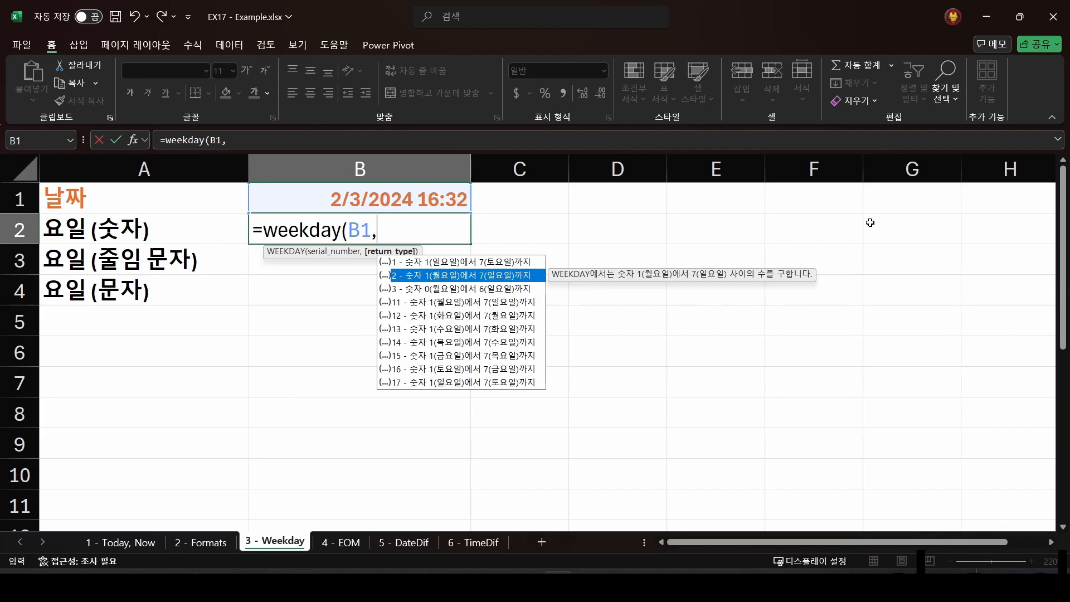
key("Down")
key("Down")
key("Down")
key("Down")
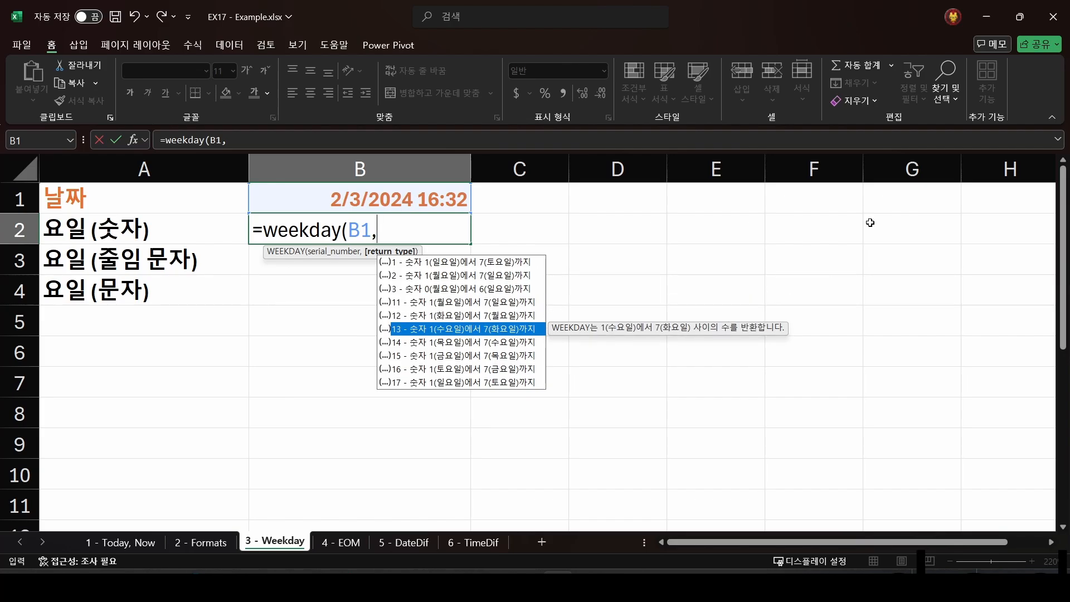
Step: Omit the optional return type and complete the formula in B2 as =weekday(B1)
key("BackSpace")
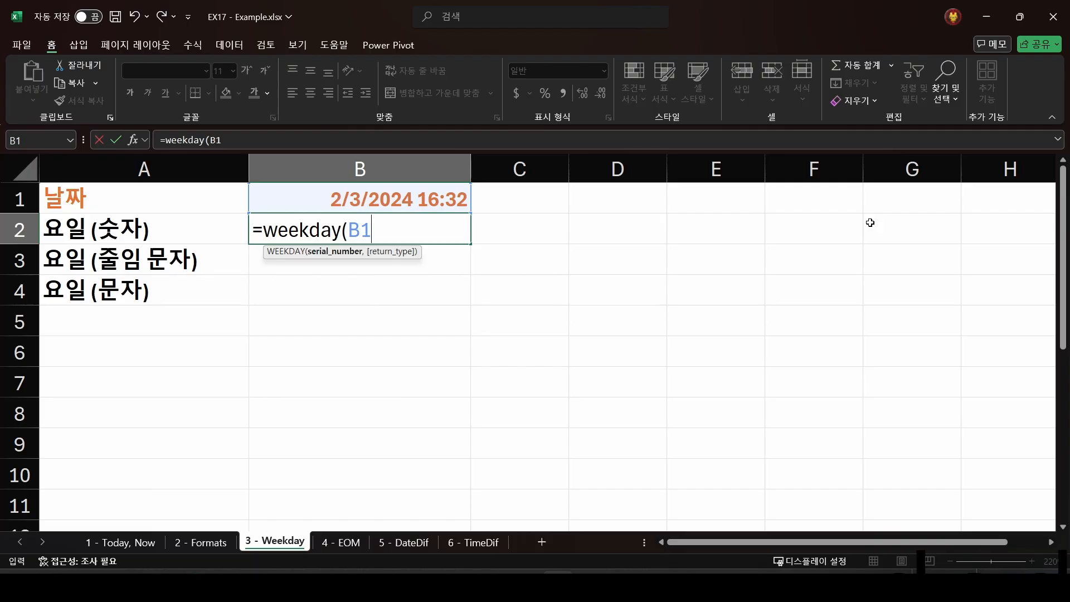
type(")")
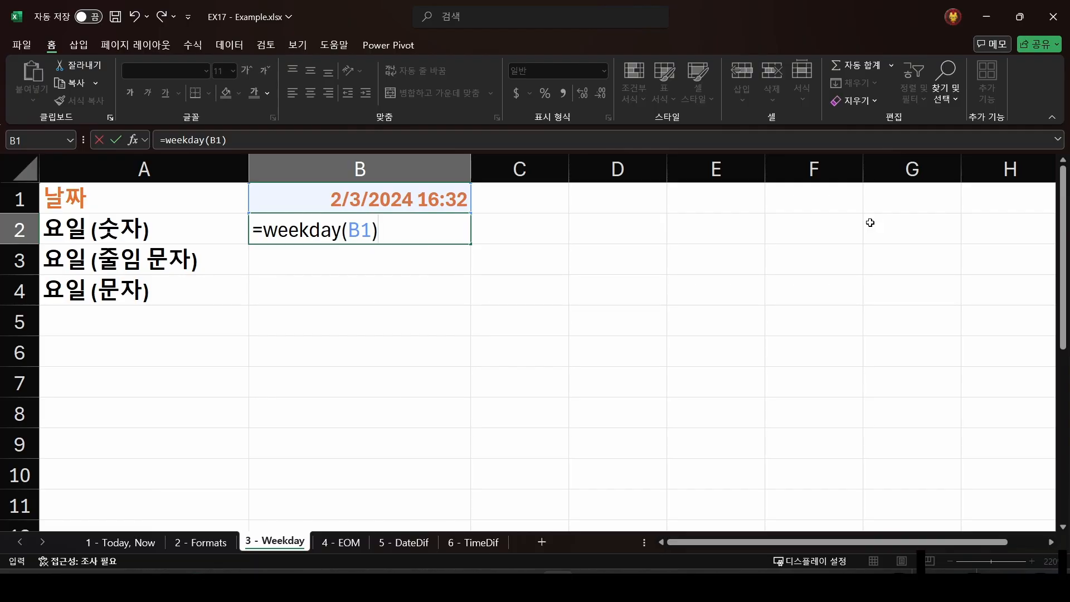
key("Return")
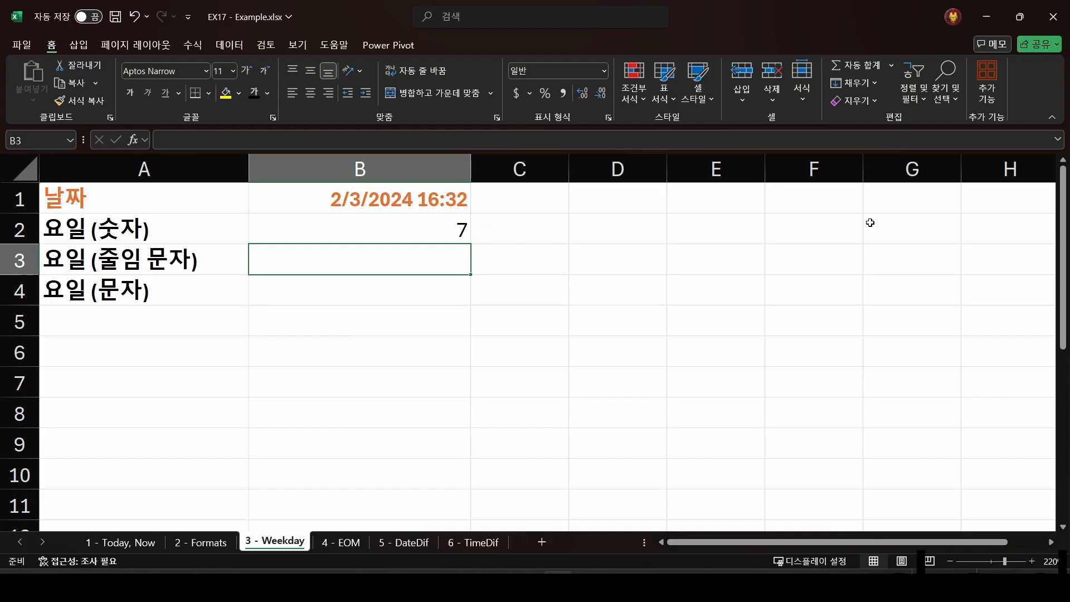
Step: Enter =TEXT(B1,"ddd") in B3 for the abbreviated weekday name
type("=TEXT(")
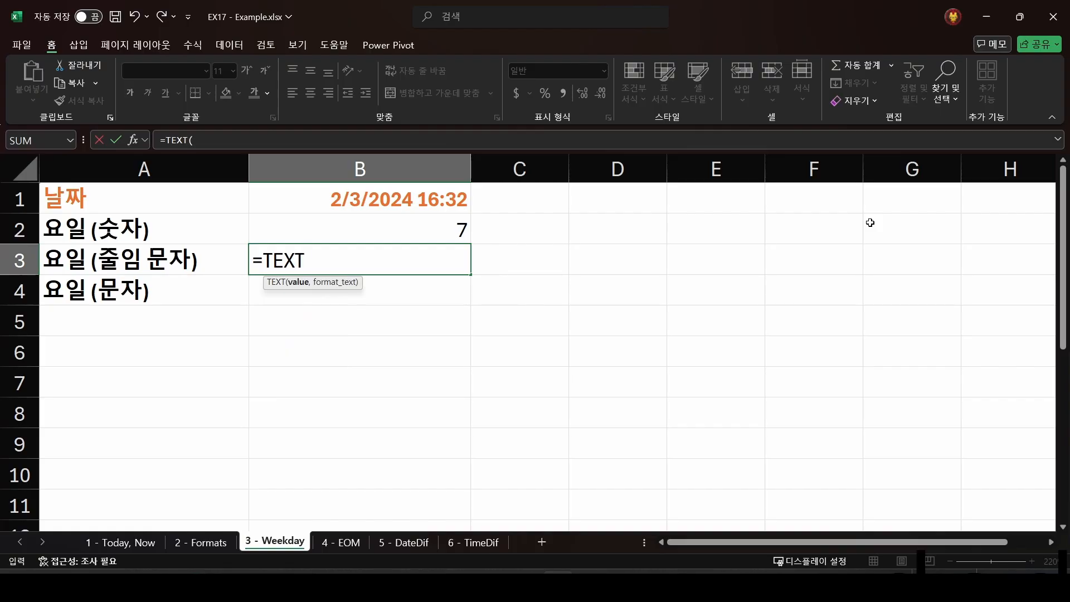
left_click(414, 196)
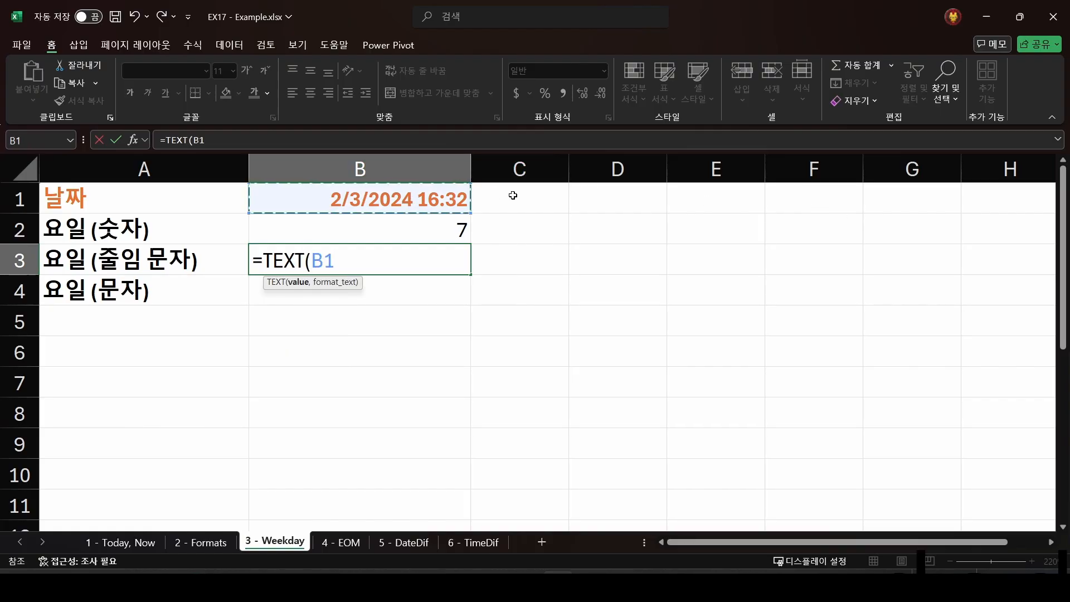
type(",")
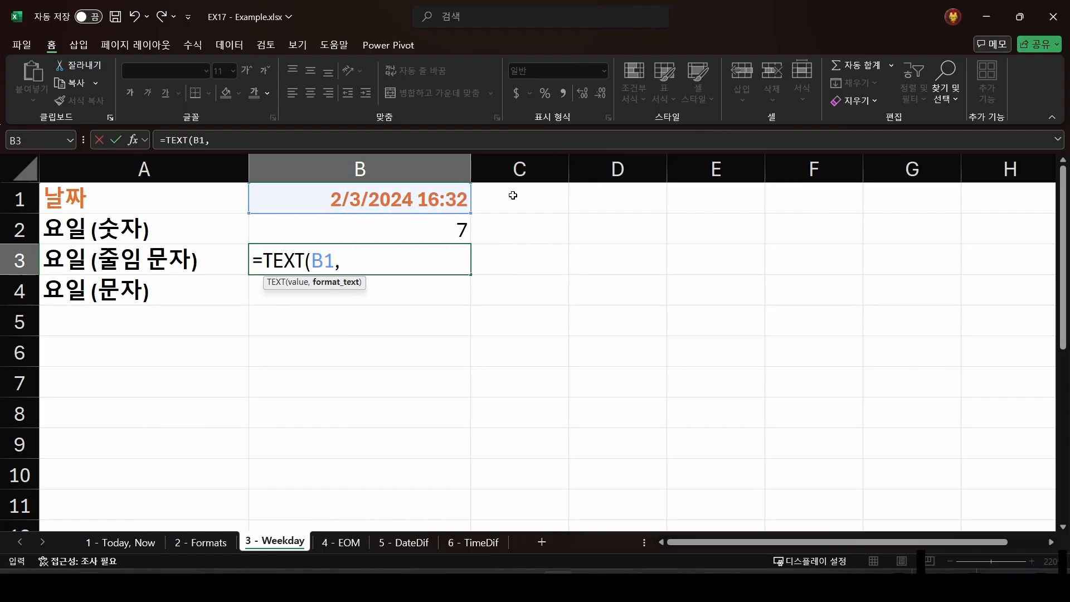
type("\"ddd\")")
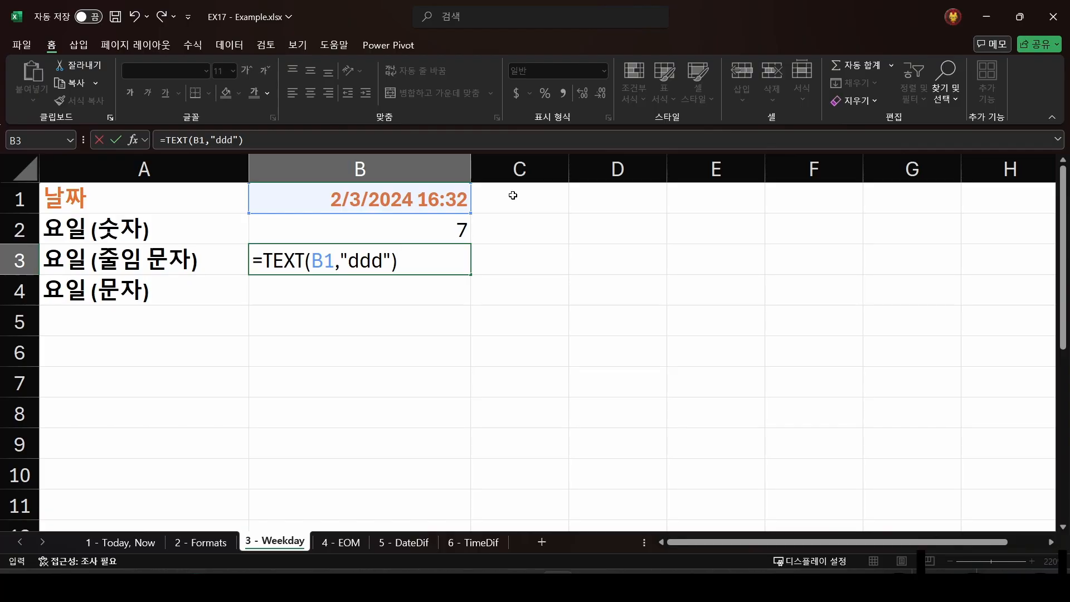
key("Return")
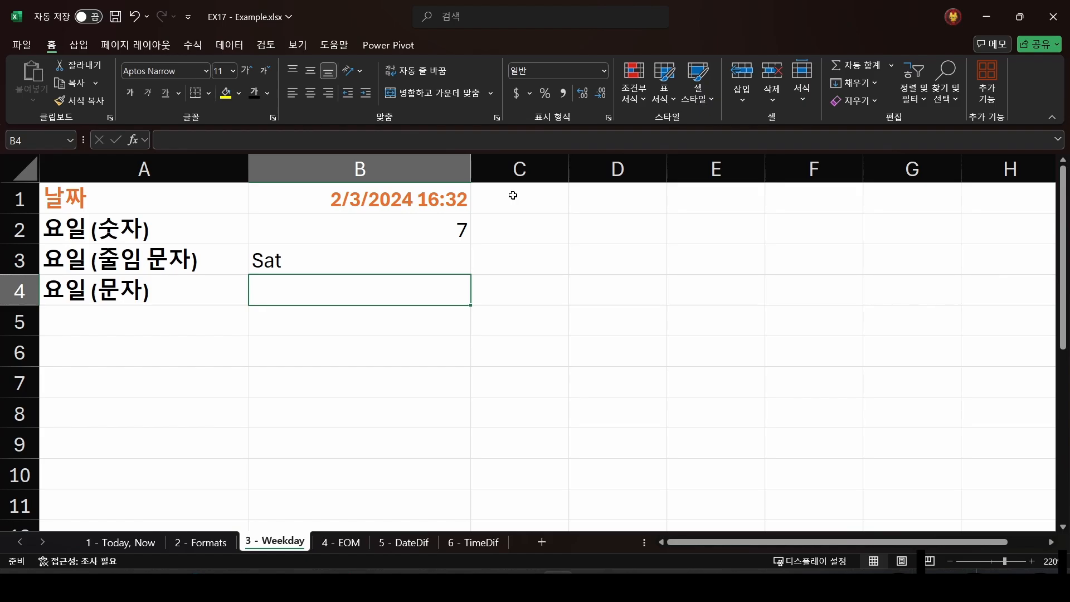
Step: Enter =TEXT(B1,"dddd") in B4 for the full weekday name
type("=T")
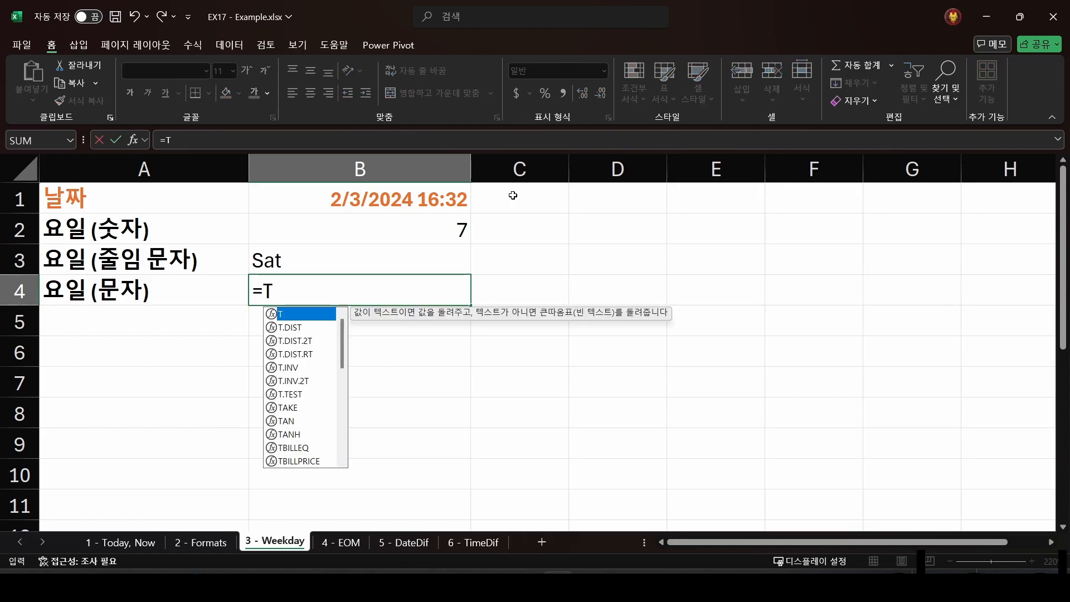
type("EXT(")
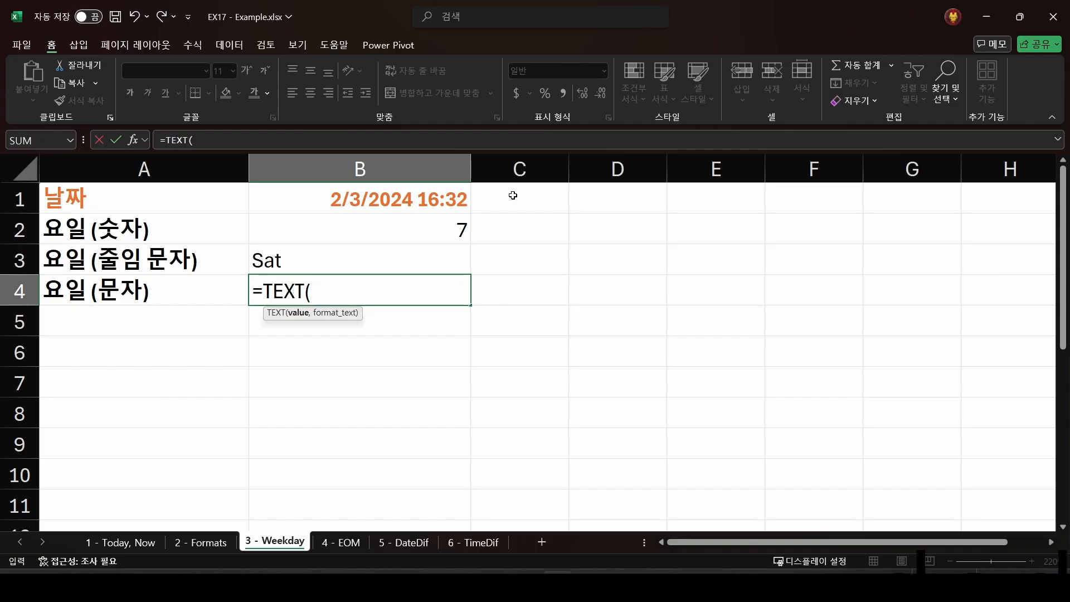
left_click(421, 199)
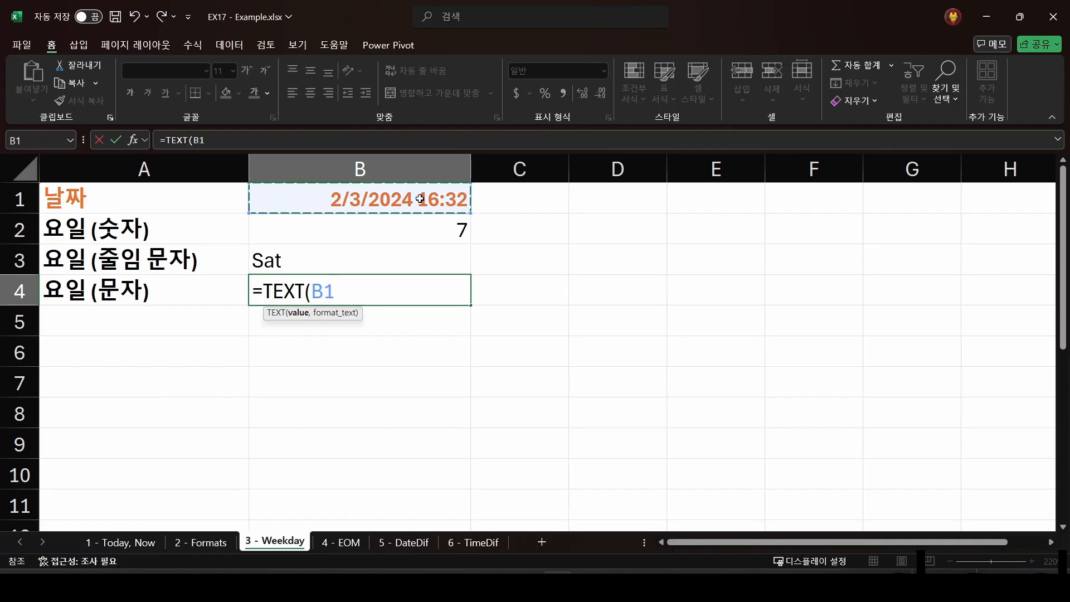
type(",\"dddd\"")
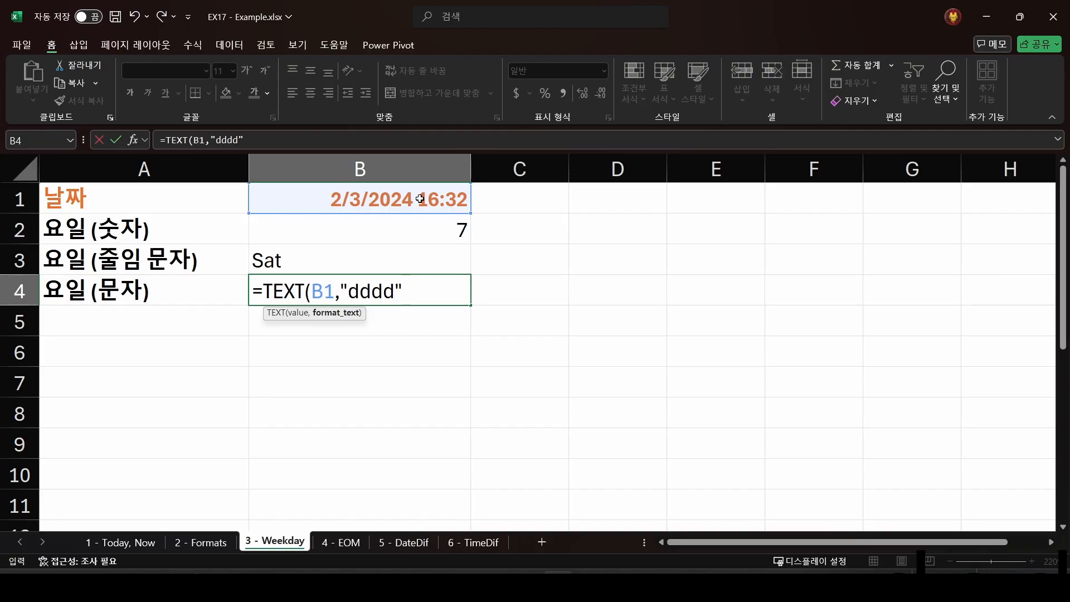
type(")")
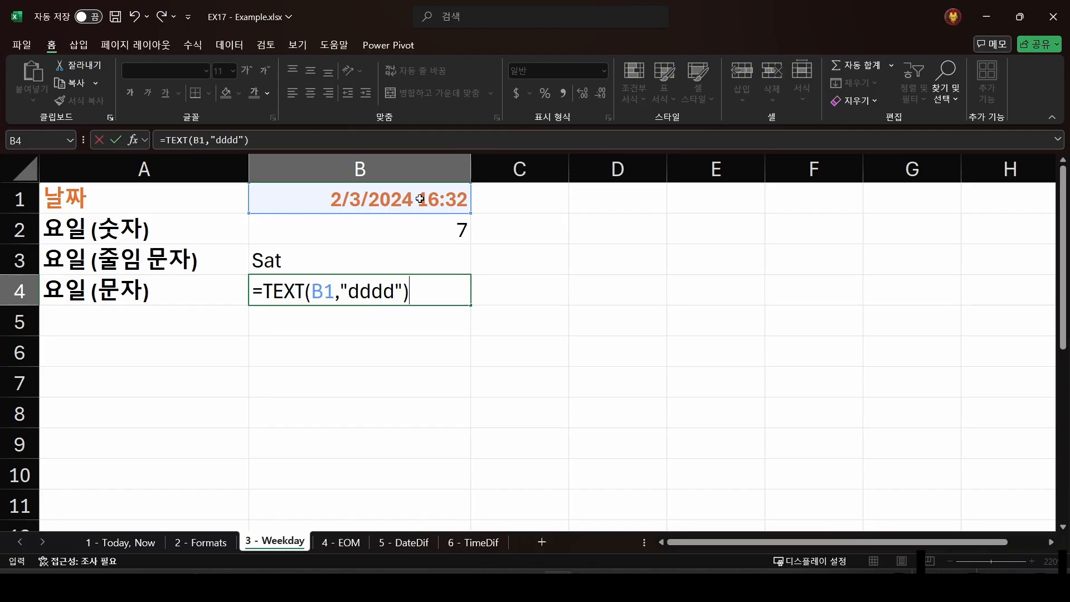
key("Return")
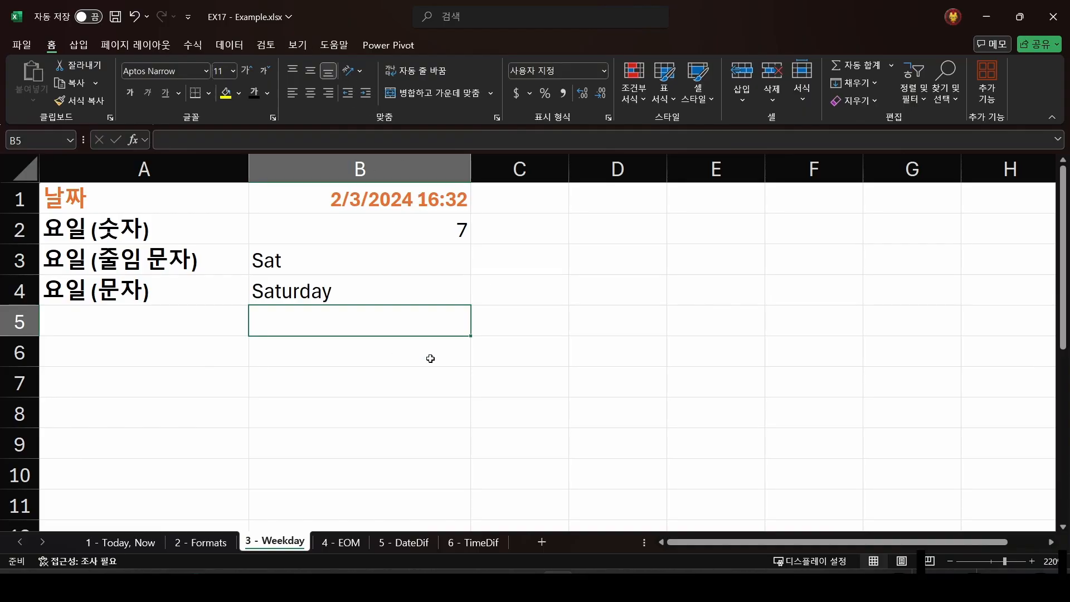
Step: On the 4 - EOM sheet, enter =eomonth(B1,0) in B2 for the last day of the current month
left_click(344, 543)
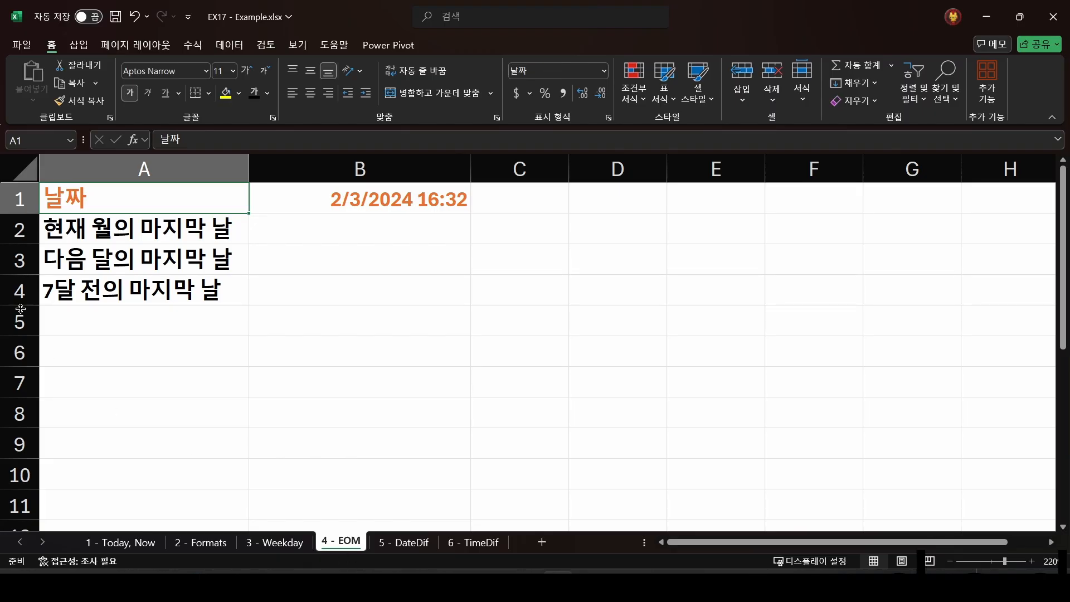
left_click(444, 226)
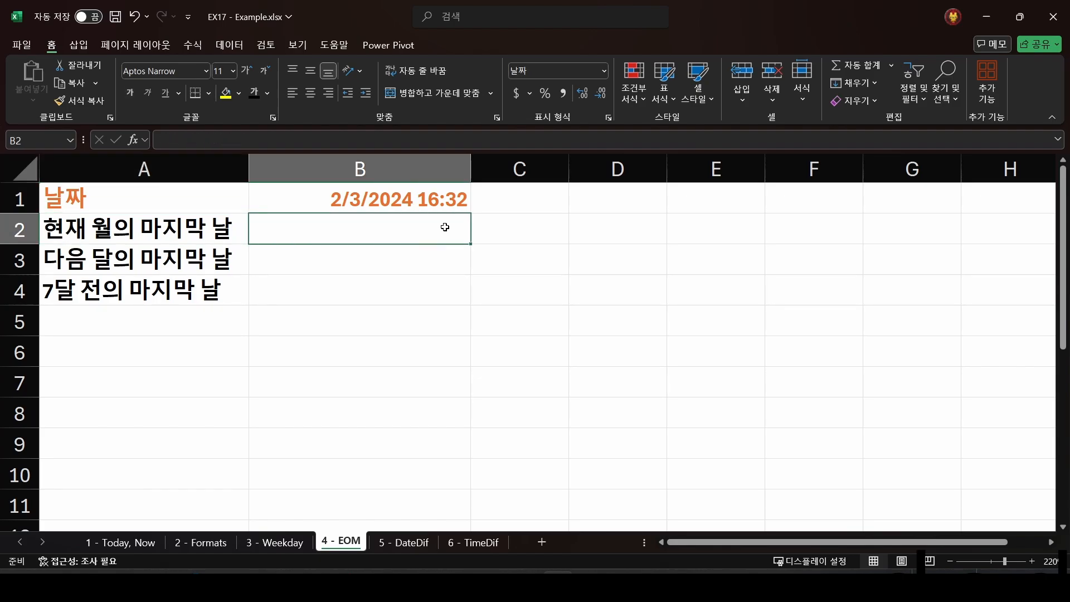
key("Up")
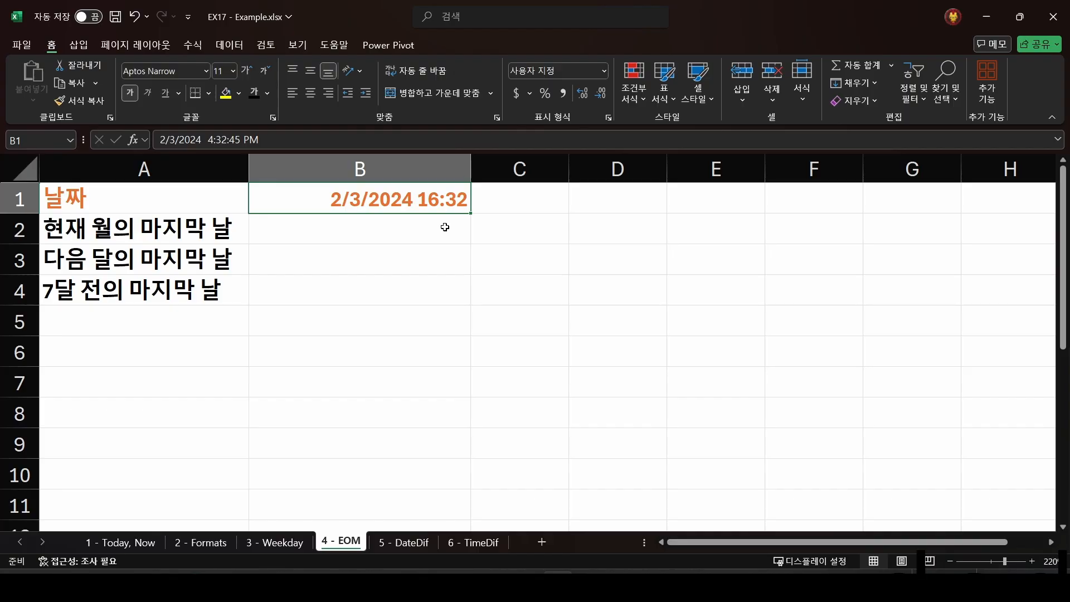
left_click(445, 227)
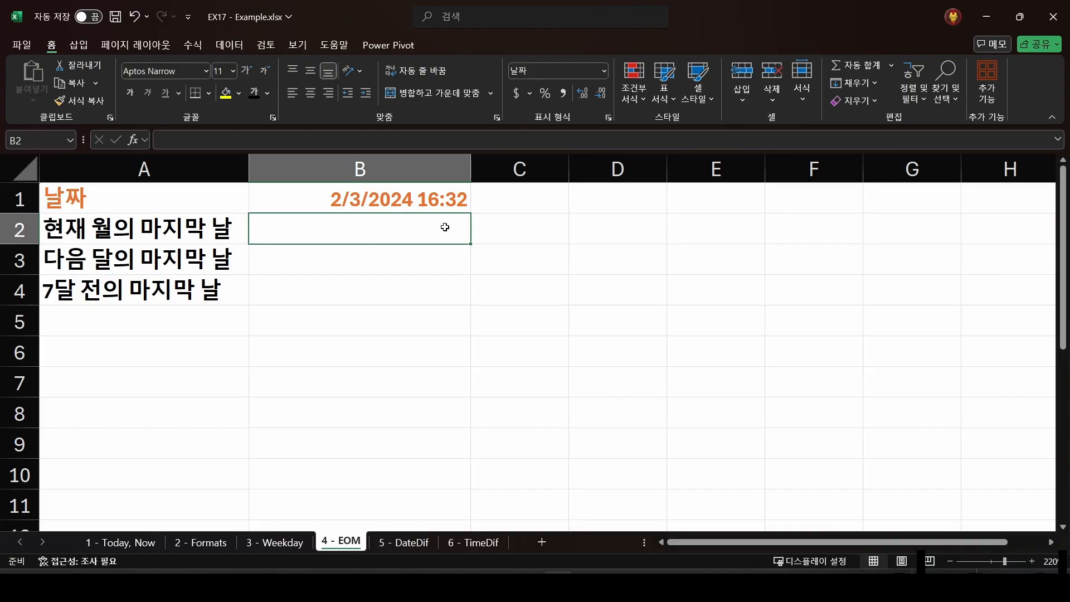
type("=")
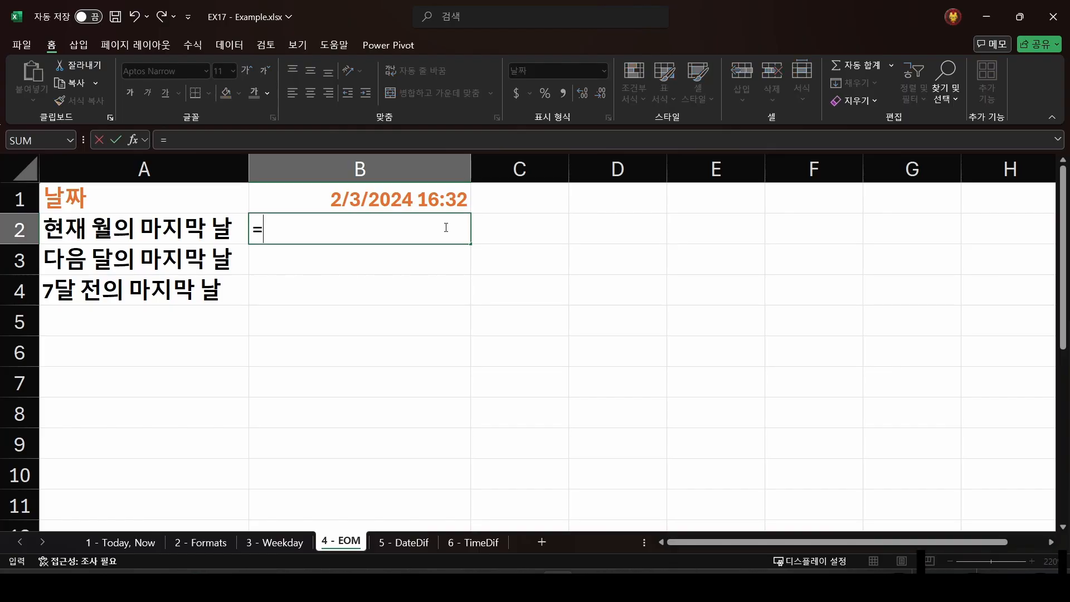
type("eomonth")
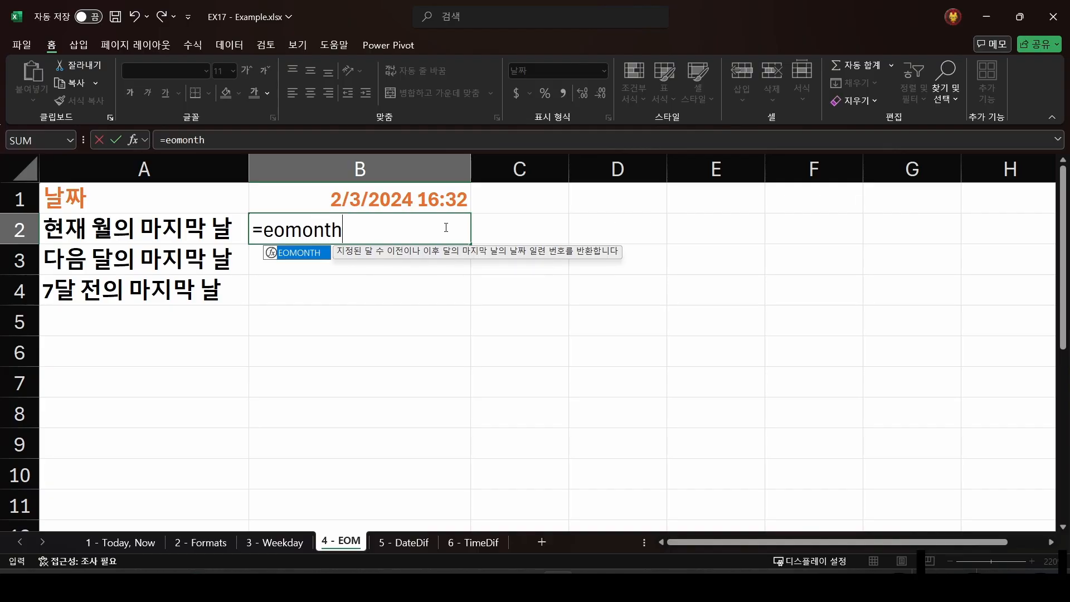
type("(")
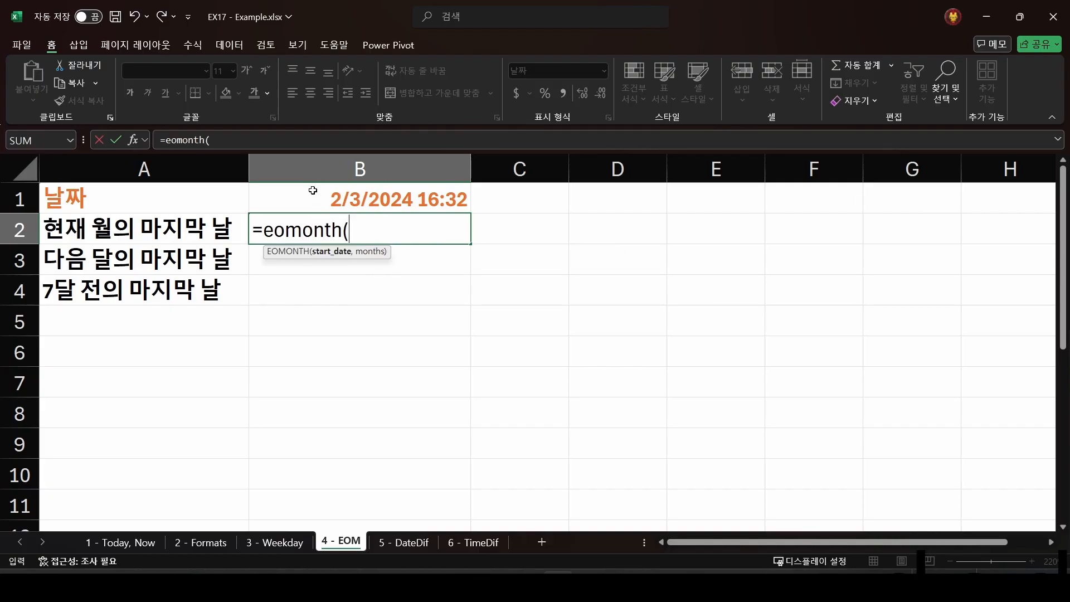
left_click(344, 200)
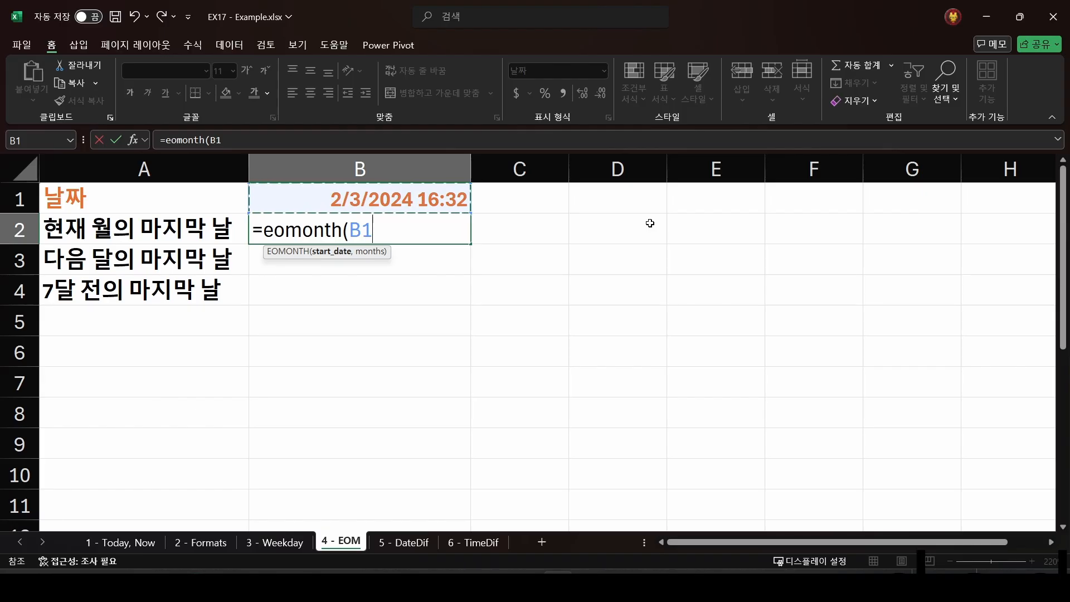
type(",")
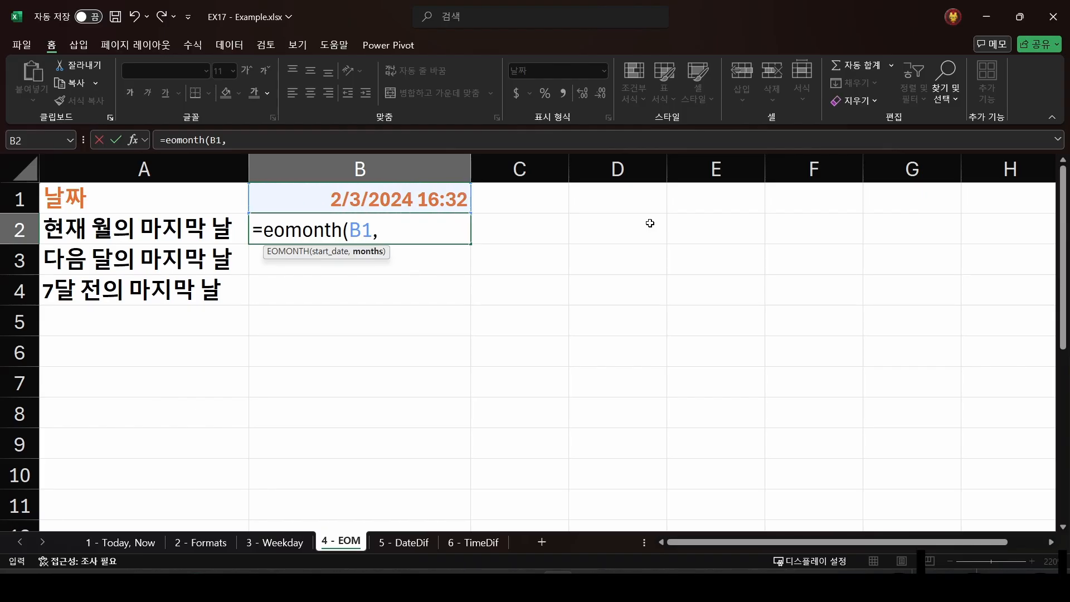
type("0)")
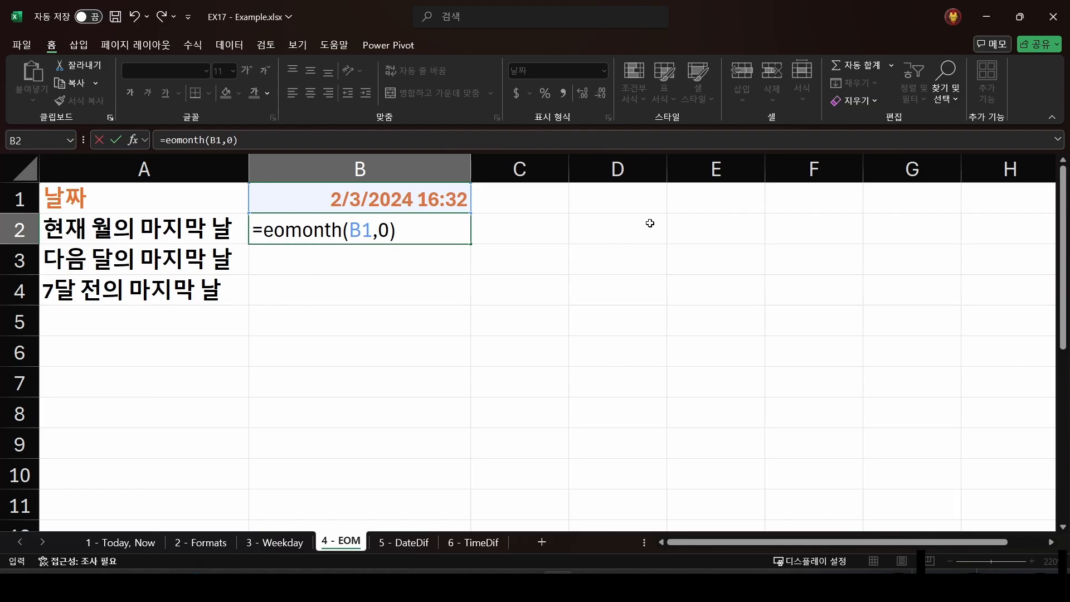
key("Return")
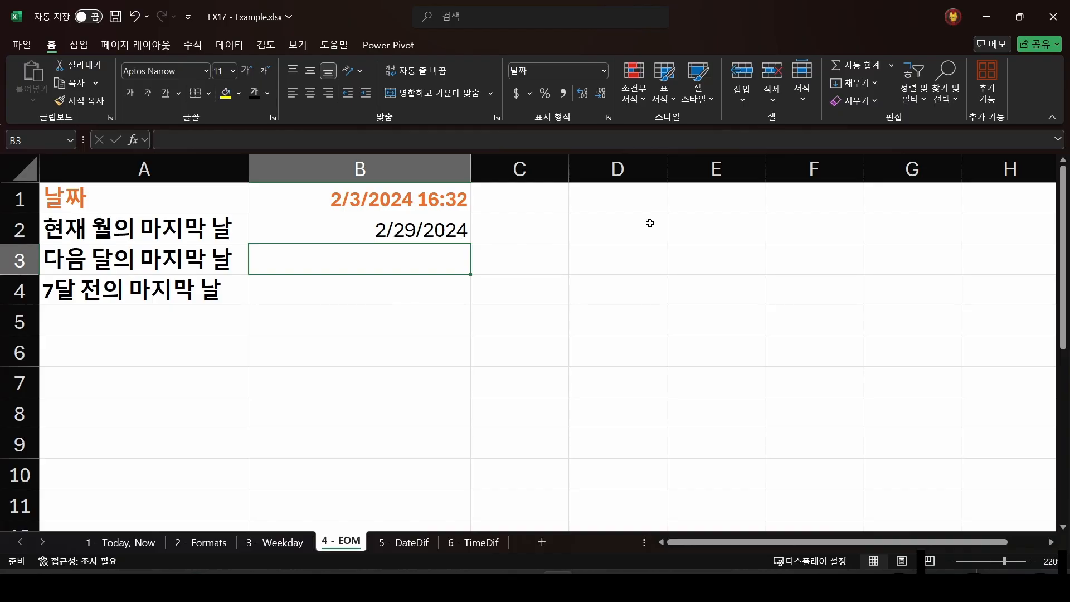
Step: Enter =EOMONTH(B1,1) in B3 for the last day of the next month
type("=")
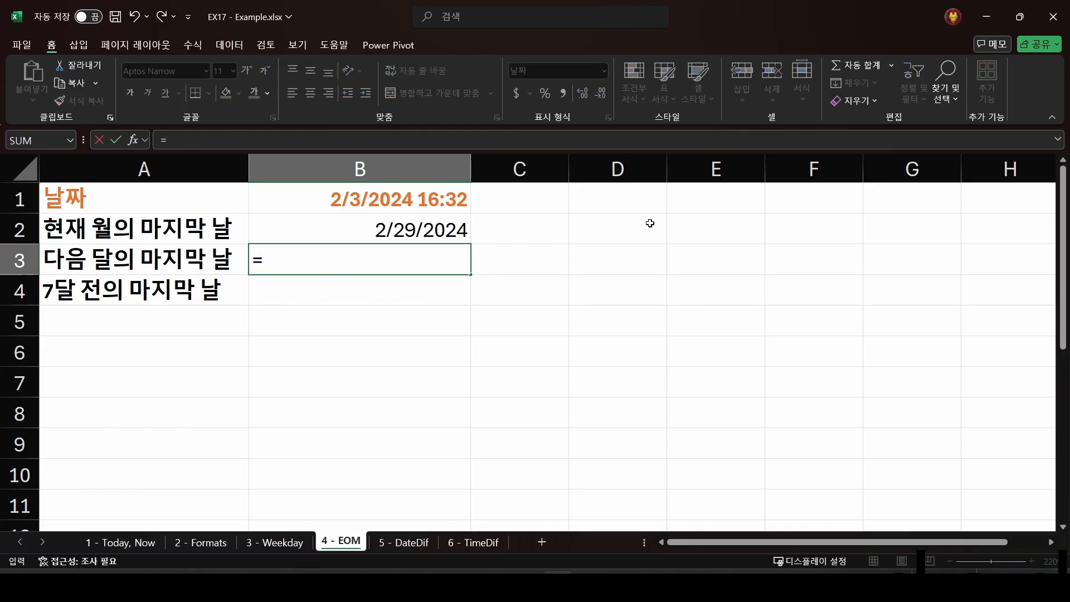
type("EO")
key("Tab")
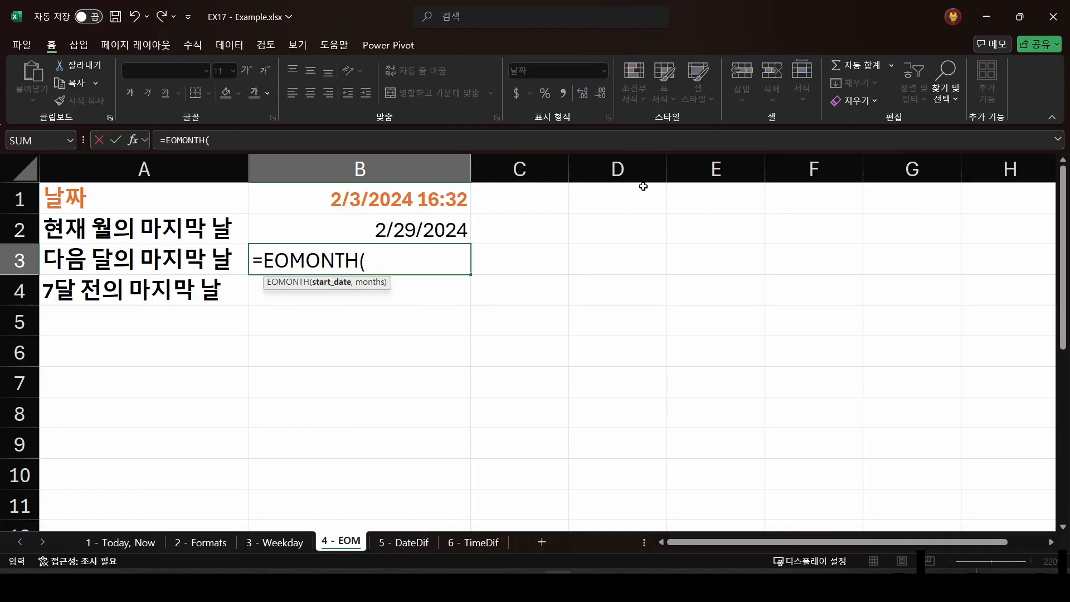
left_click(355, 199)
type(",")
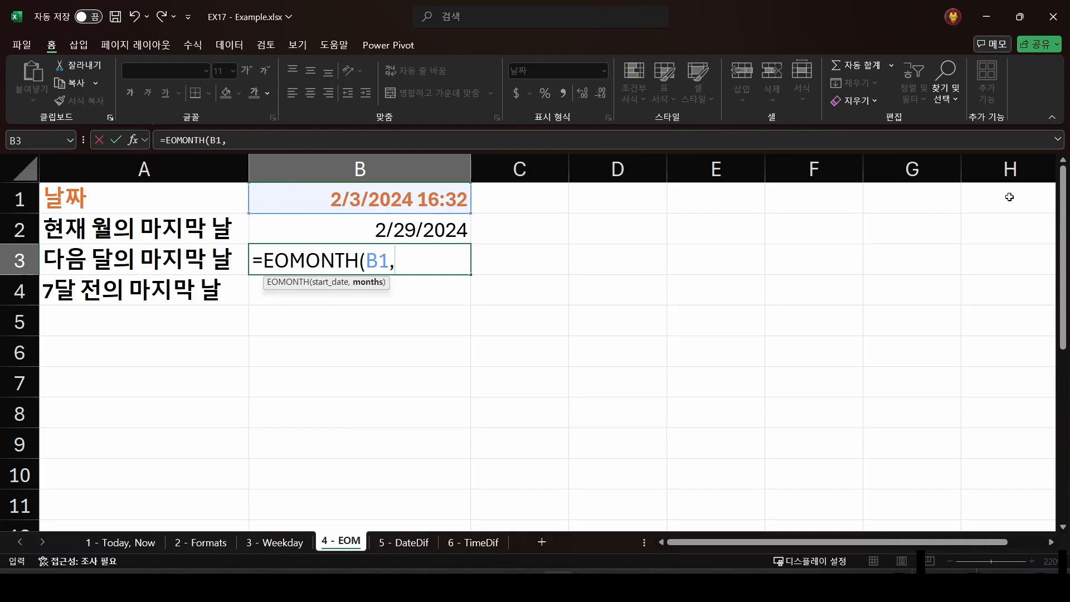
type("1)")
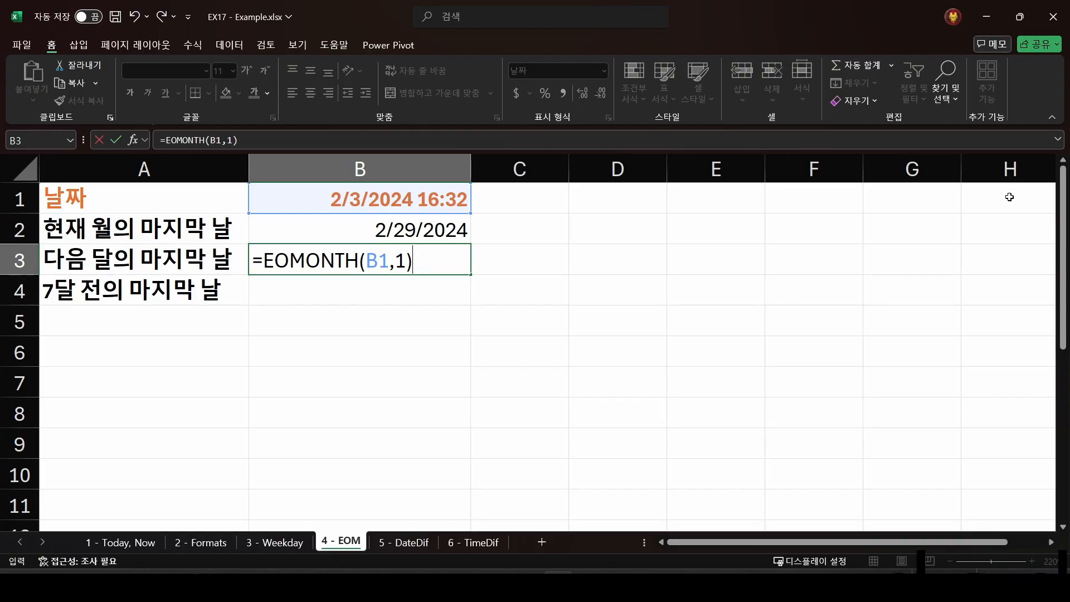
key("Return")
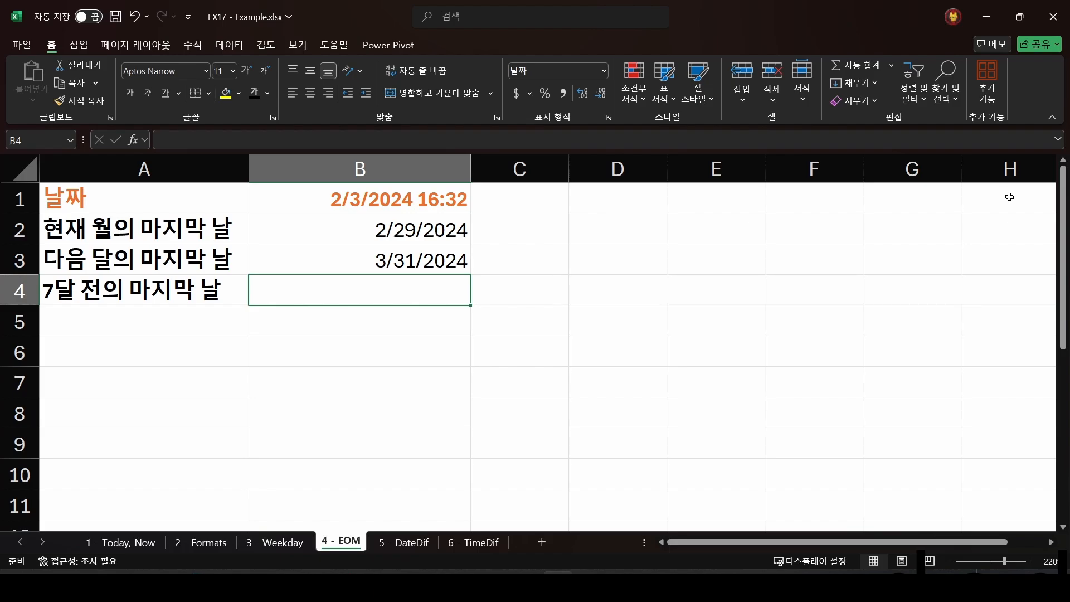
Step: Enter =eomonth(B1,-7) in B4 for the last day of the month seven months earlier
type("=eo")
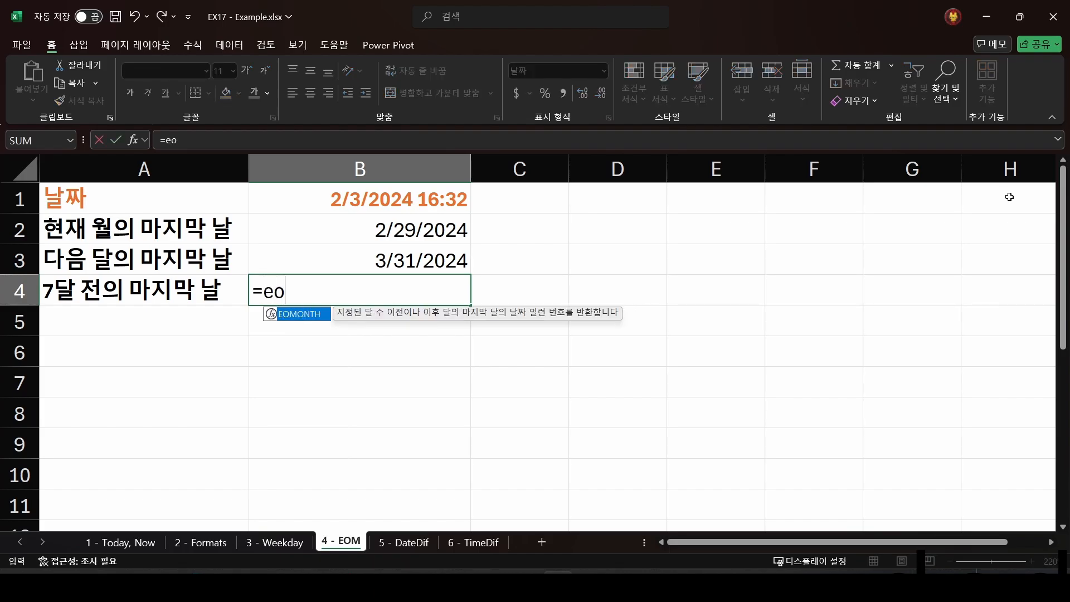
type("month(")
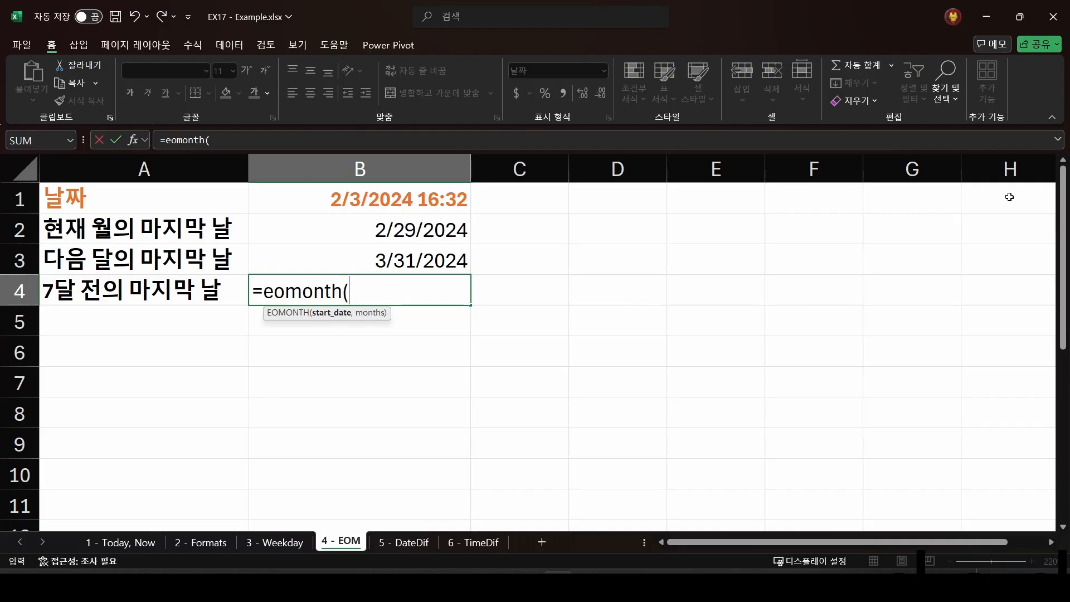
left_click(428, 193)
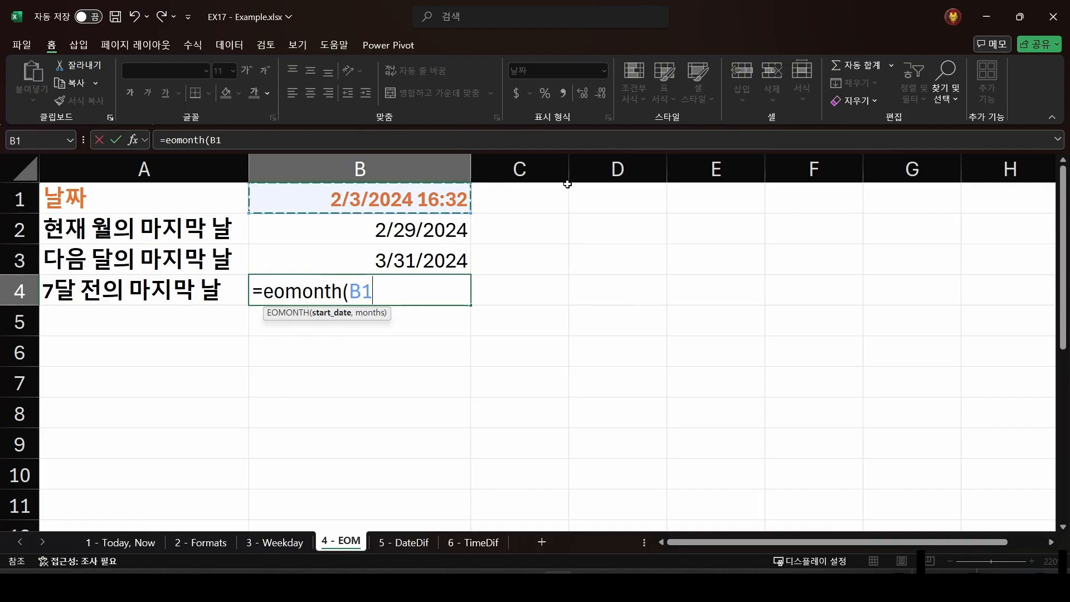
type(",-7")
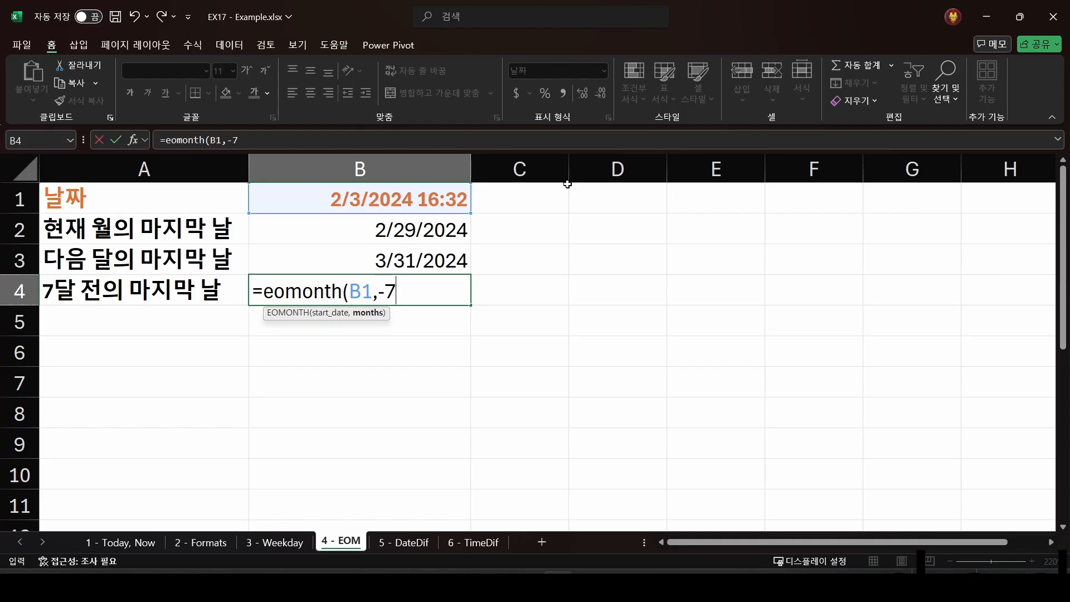
type(")")
key("Return")
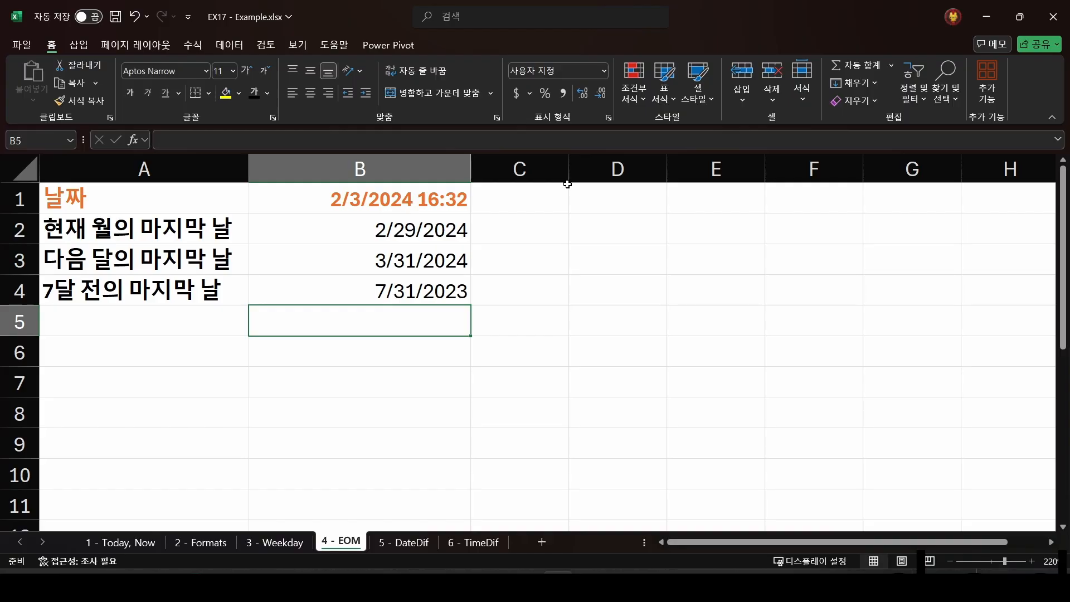
key("Up")
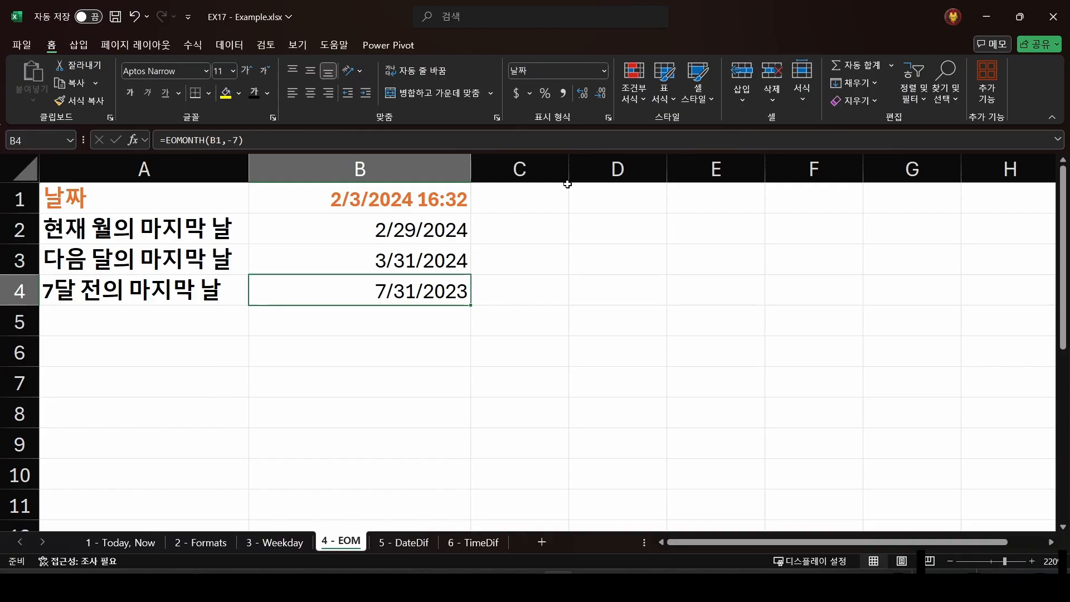
Step: On the 5 - DateDif sheet, examine the start and end dates and the listed date-difference rows, ending at B3 for the day difference
left_click(405, 546)
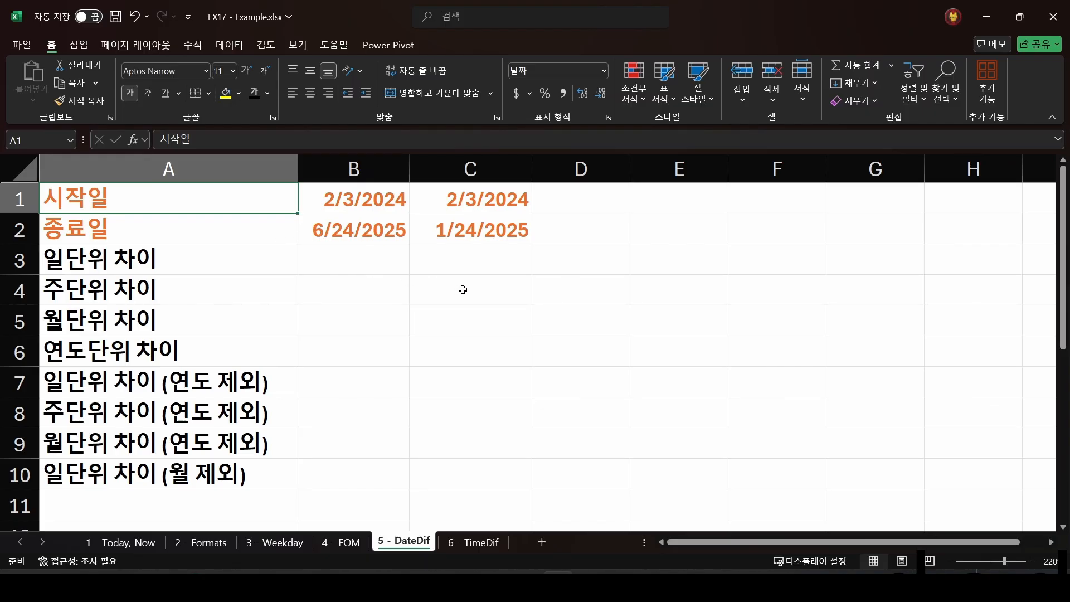
key("Down")
key("Right")
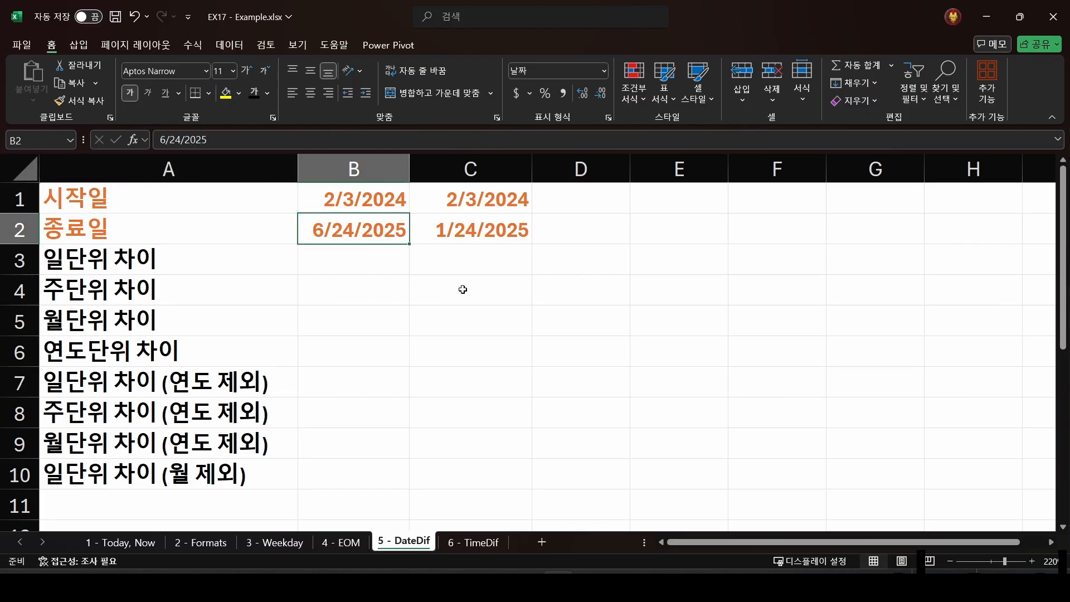
key("Down")
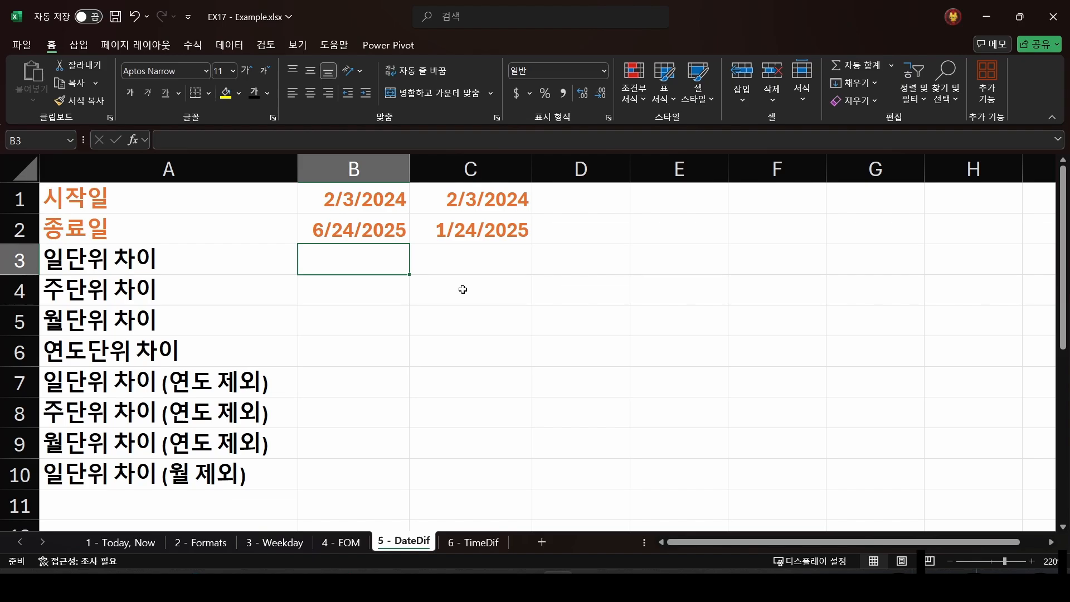
key("Left")
key("Down")
key("Down")
key("Down")
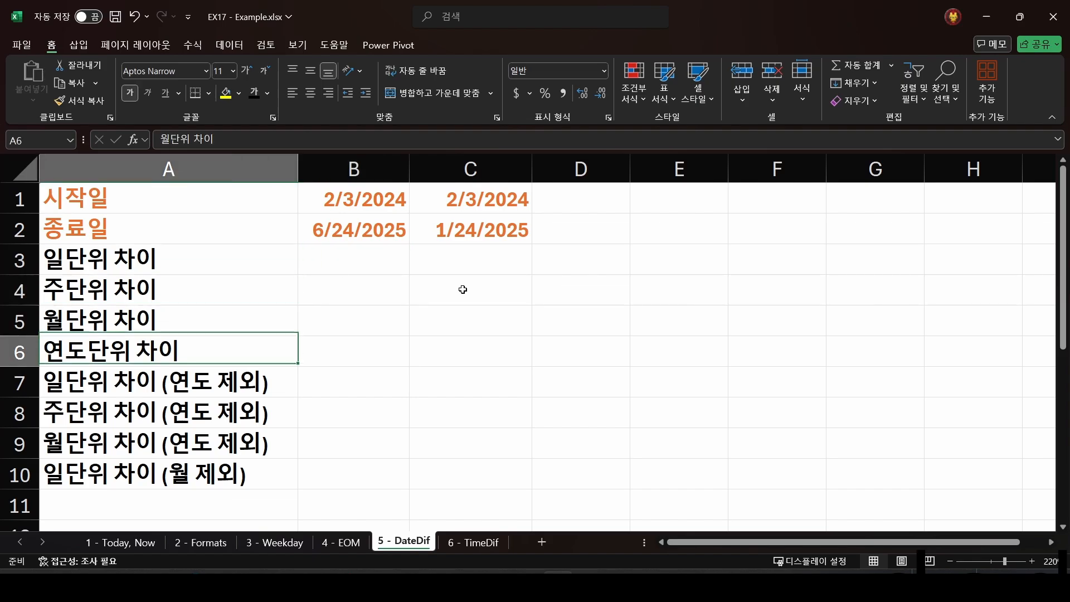
key("Right")
key("Up")
key("Up")
key("Up")
key("Up")
key("Up")
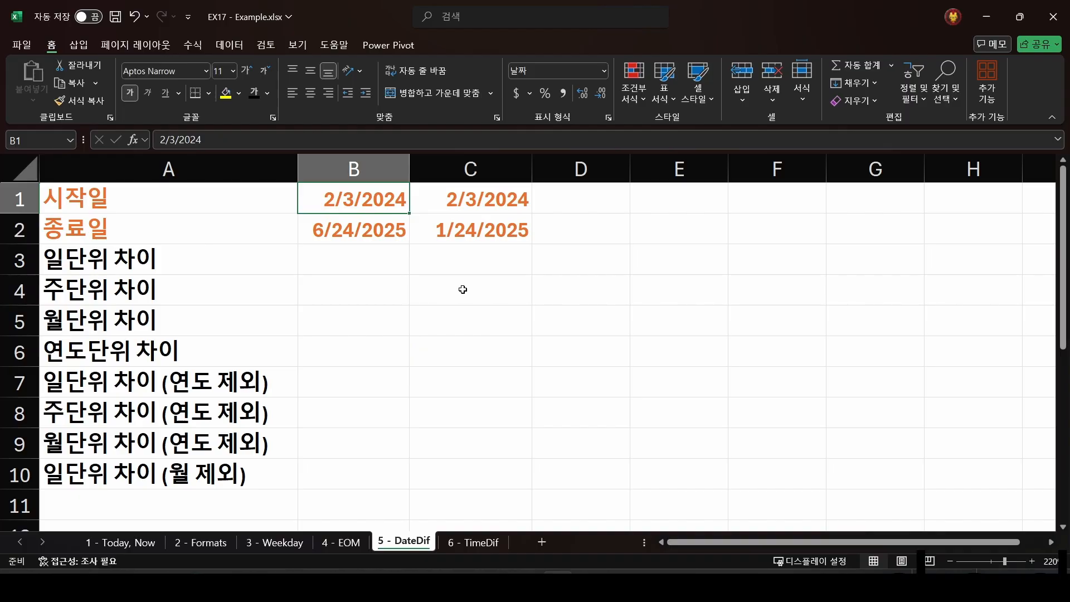
key("Down")
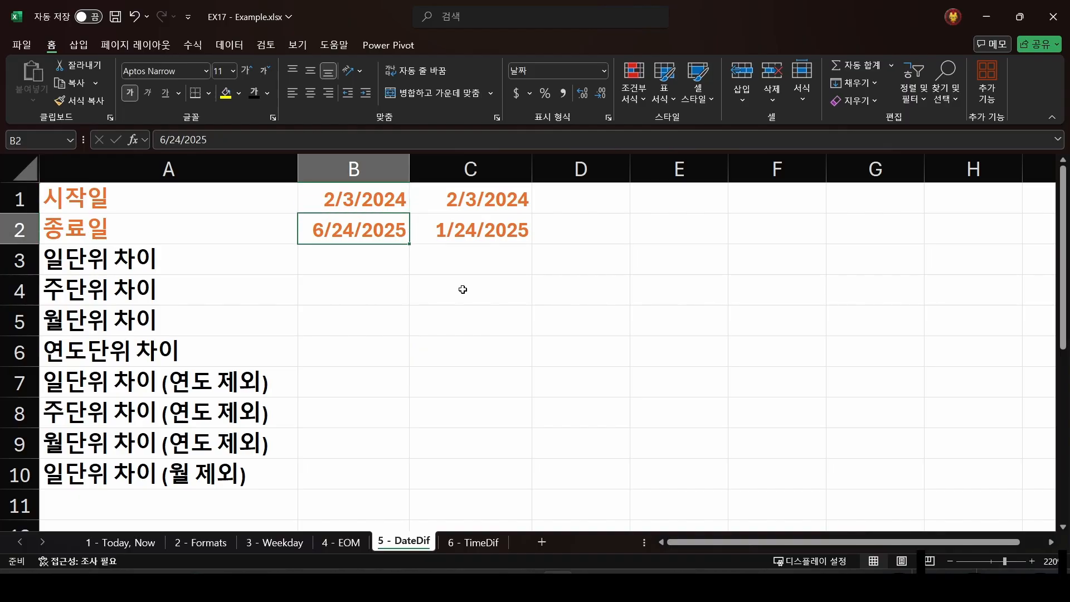
key("Down")
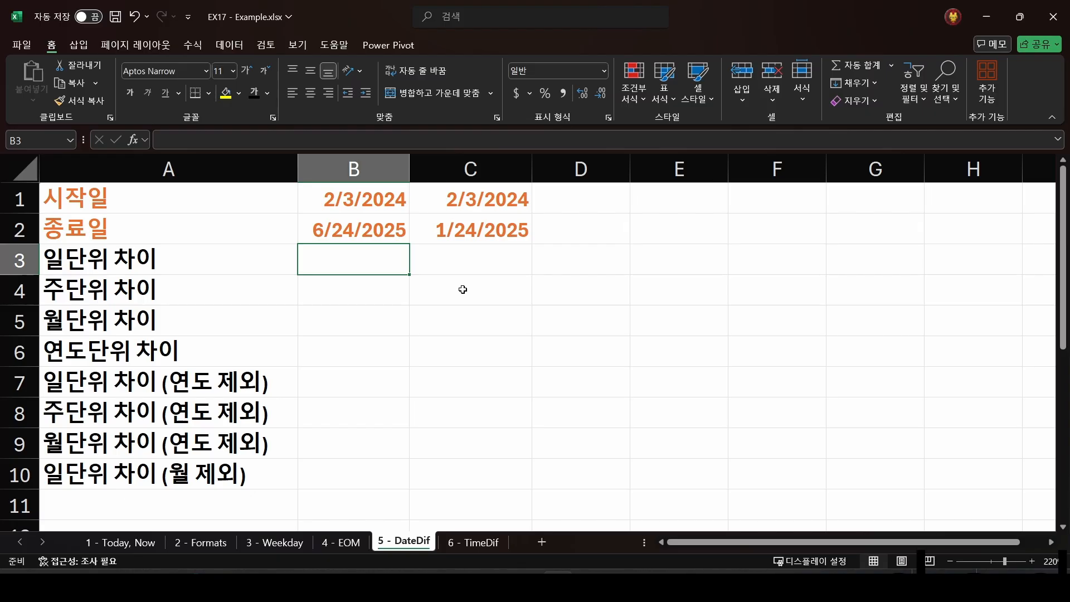
Step: Enter =datedif(B1,B2,"d") in B3 to calculate the difference in days between the start and end dates
type("=")
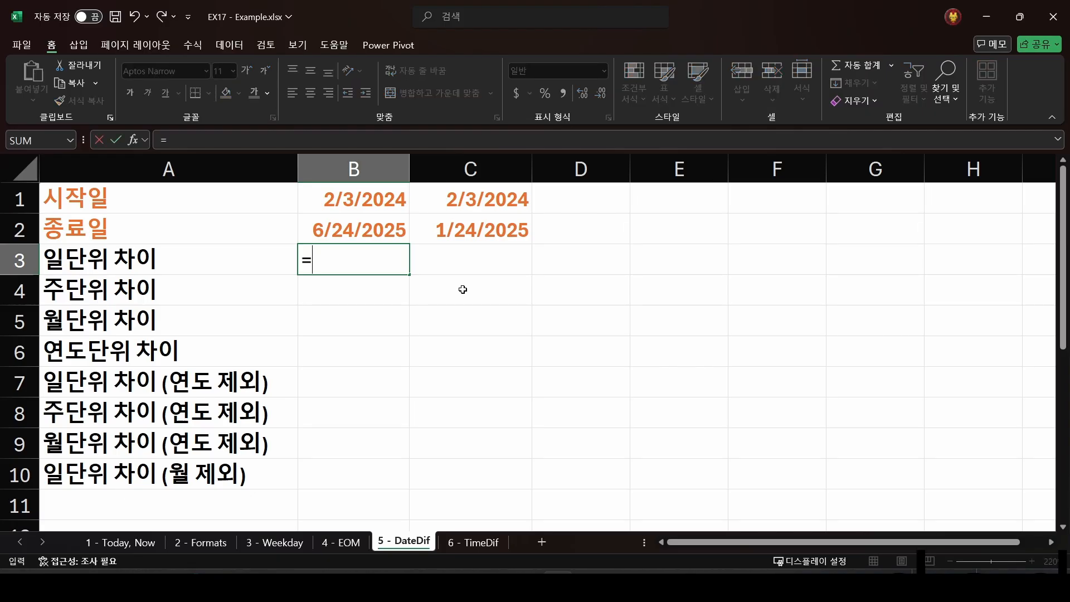
type("dat")
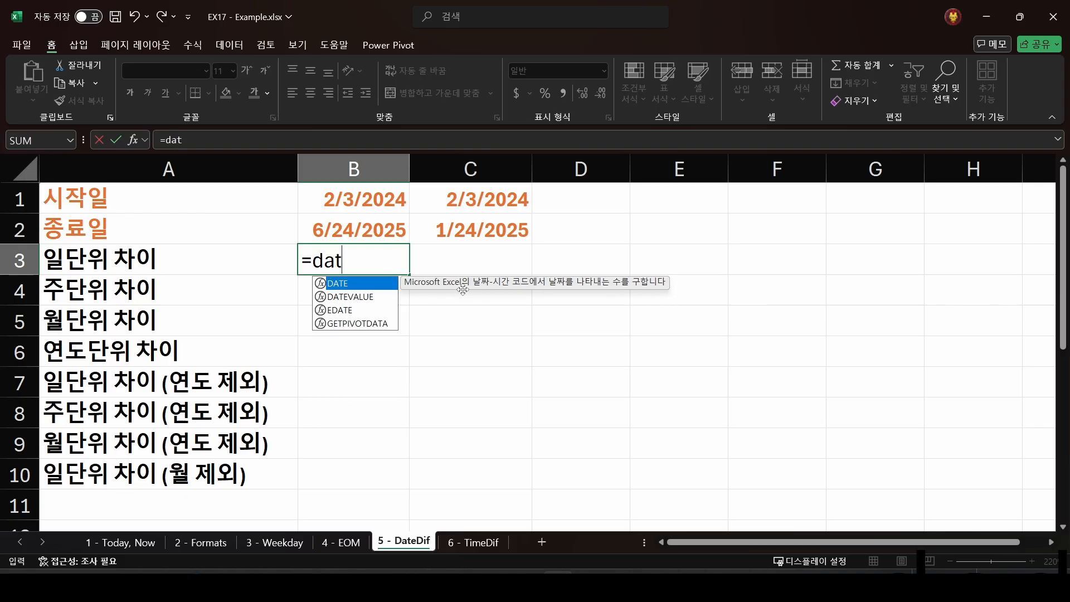
type("edif")
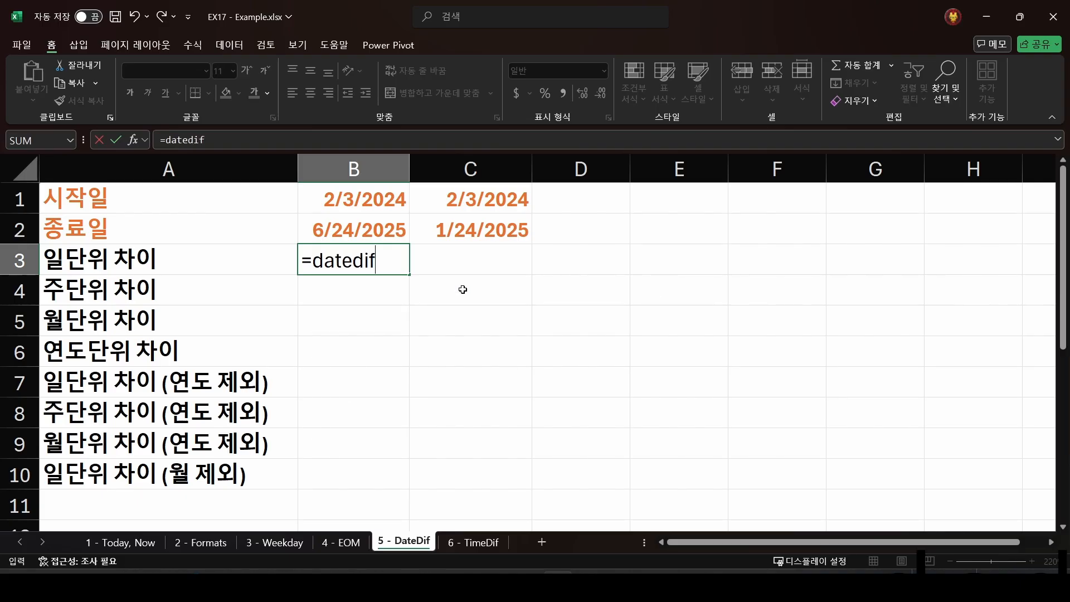
type("(")
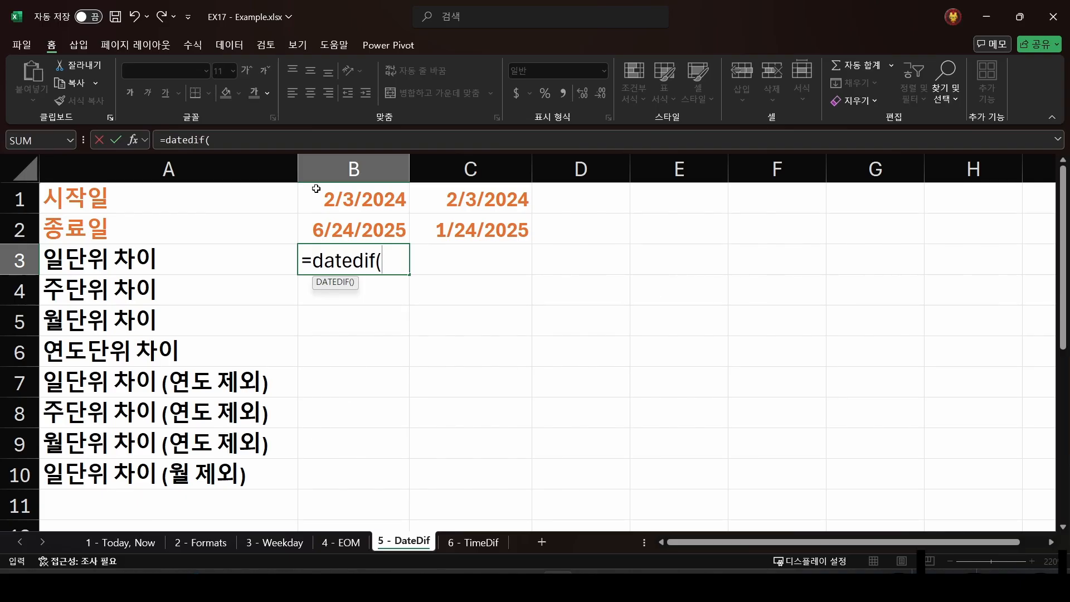
left_click(339, 192)
type(",")
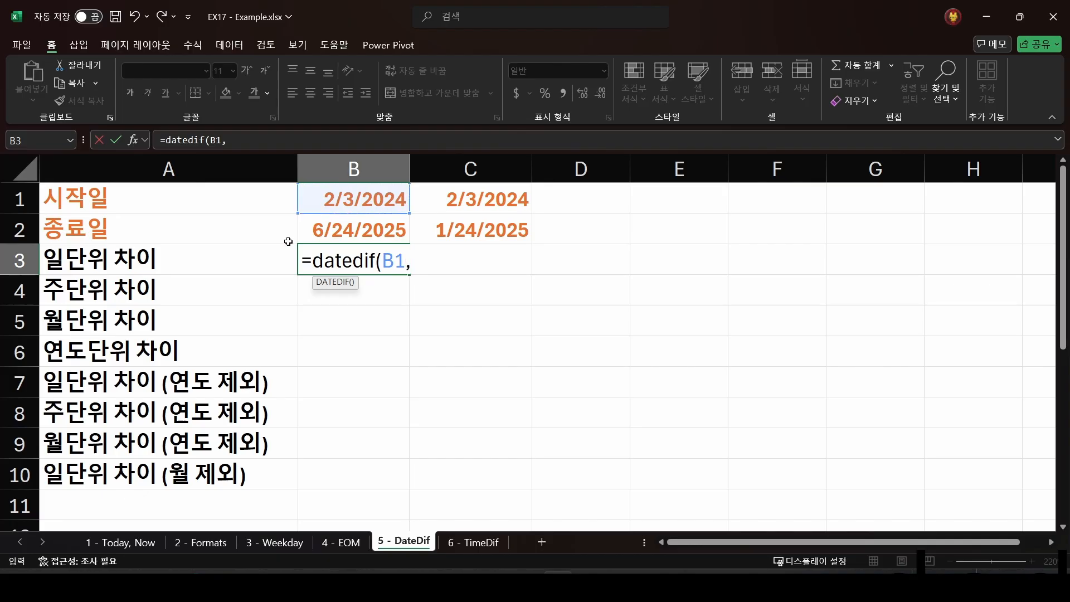
left_click(361, 230)
type(",")
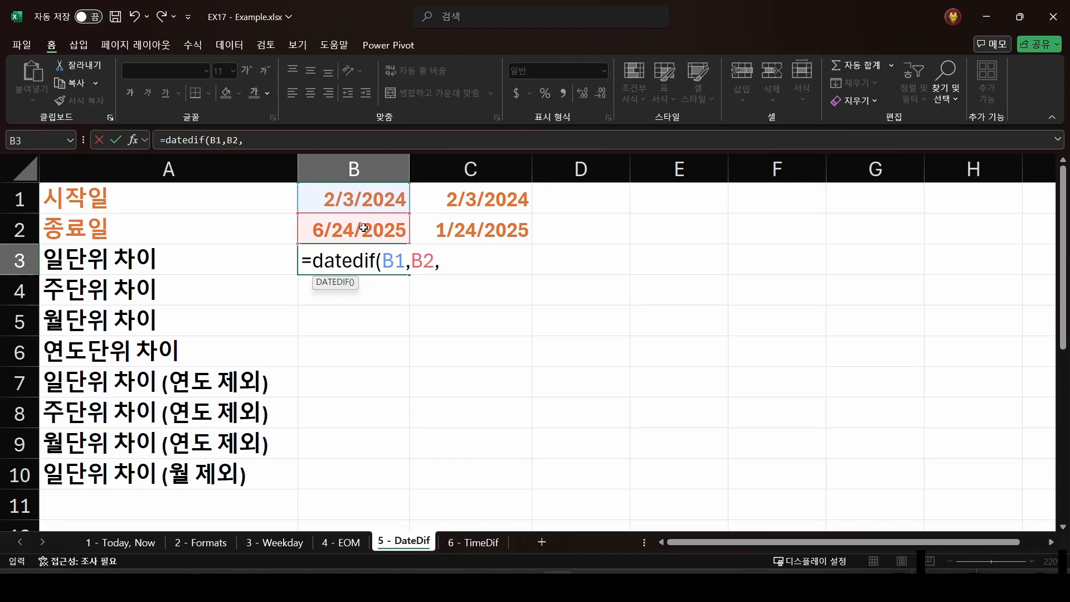
type("\"d\")")
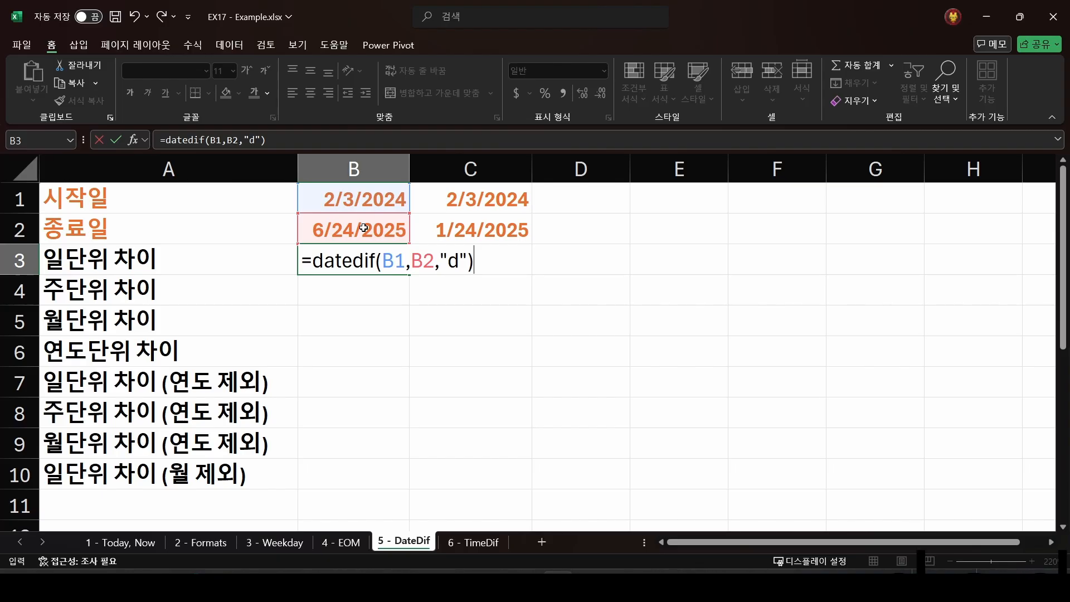
key("Return")
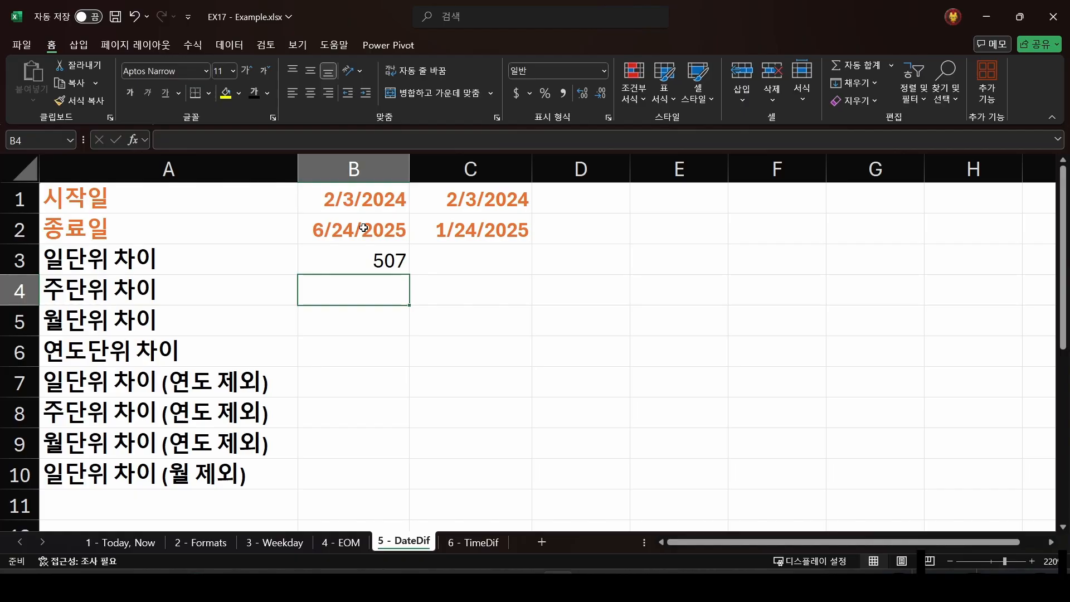
Step: Review the start and end dates in B1:B2 that the day difference is based on, ending at B4
key("Up")
key("Up")
key("Up")
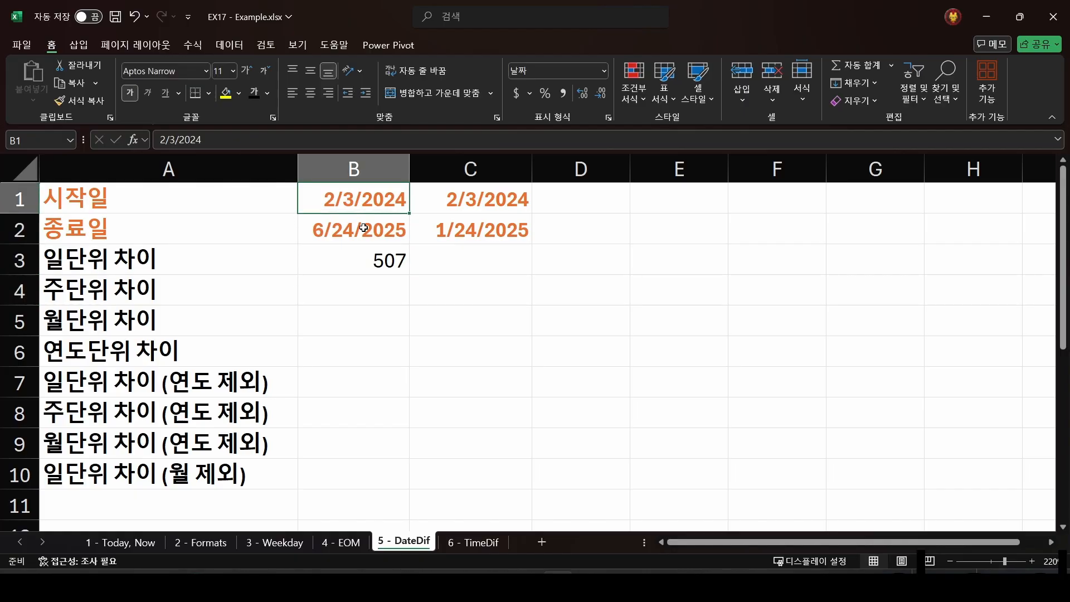
key("shift+Down")
key("Down")
key("Down")
key("Down")
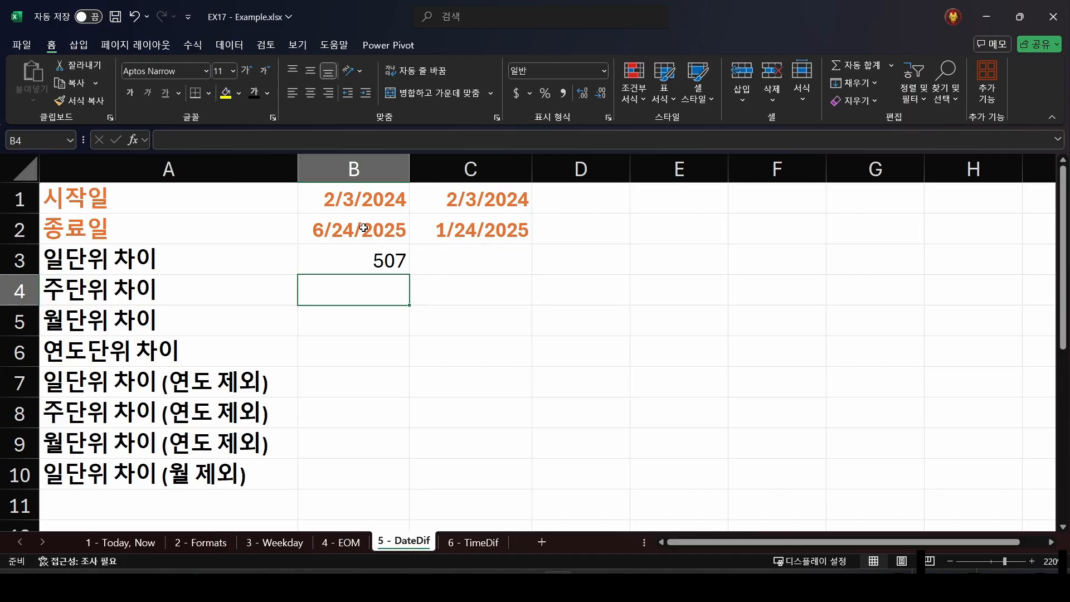
Step: Try to calculate the week difference in B4 with =datedif(B1,B2,"w")
type("=")
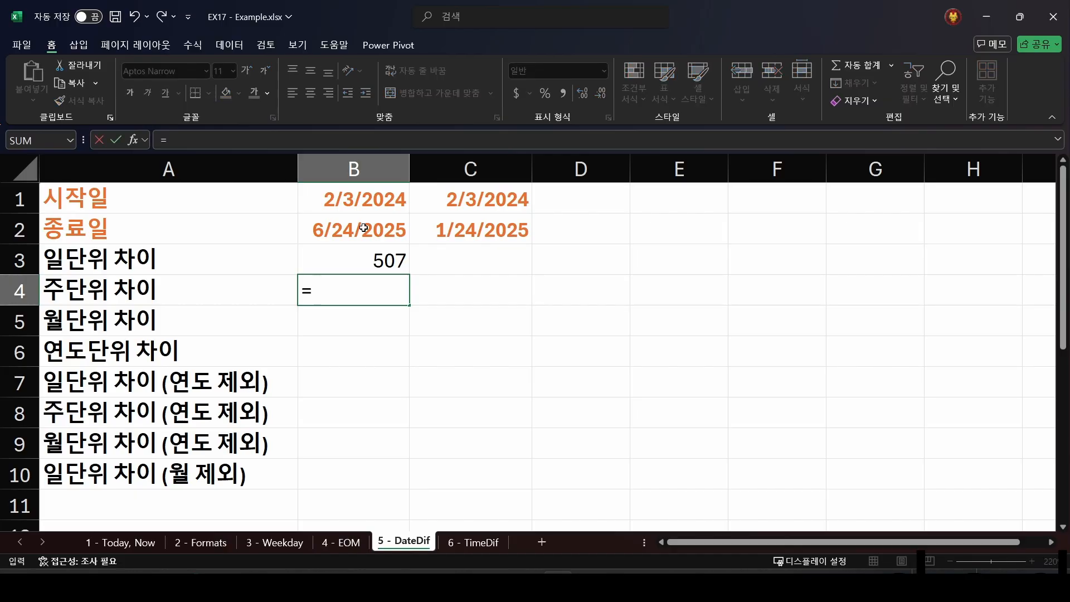
type("date")
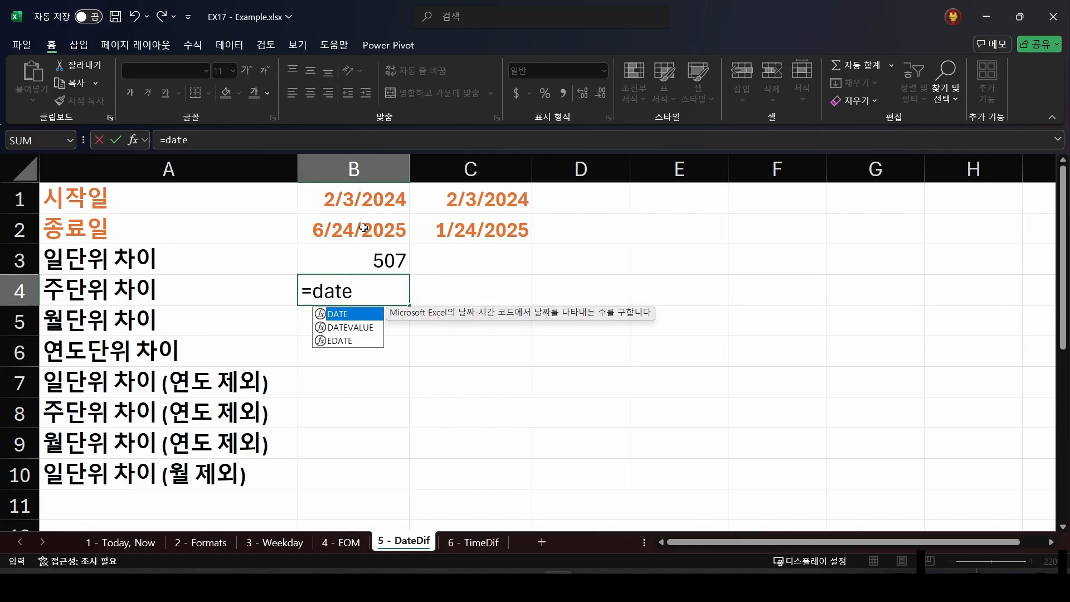
type("di")
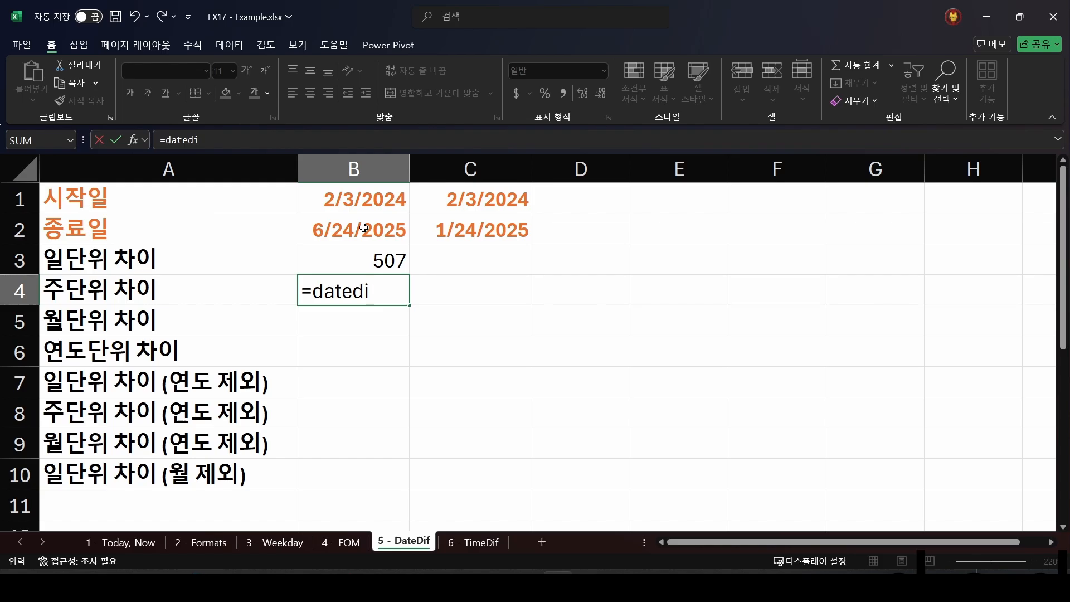
type("f*")
key("BackSpace")
type("(")
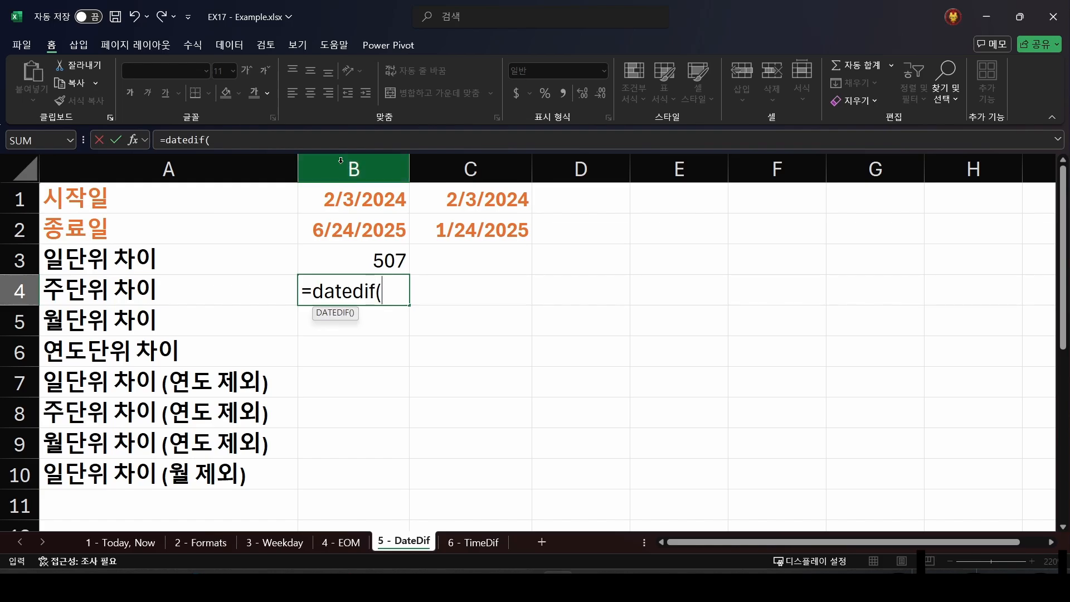
left_click(361, 201)
type(",")
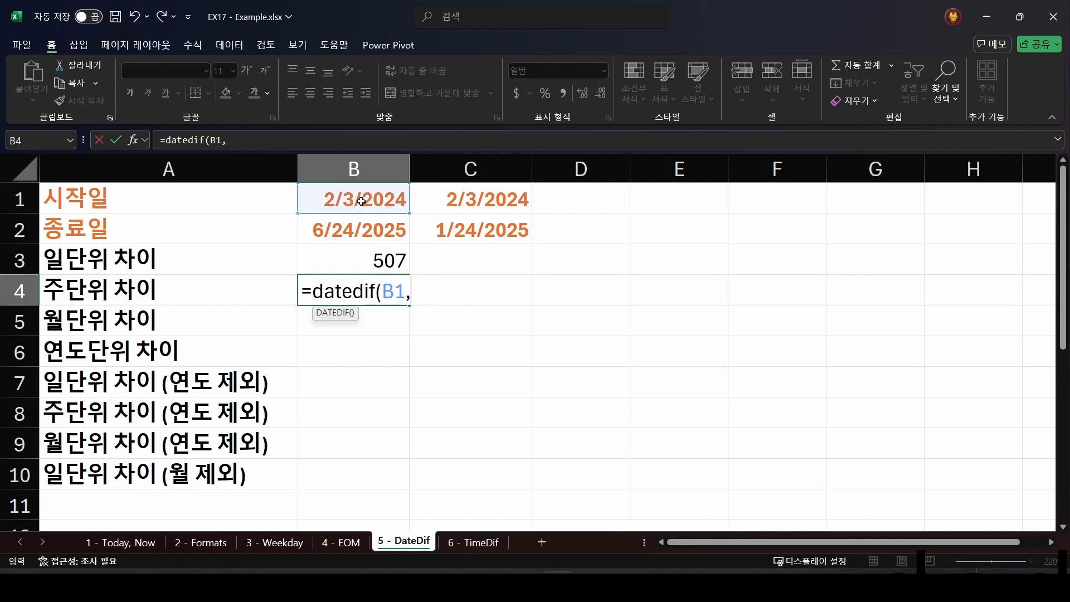
left_click(381, 232)
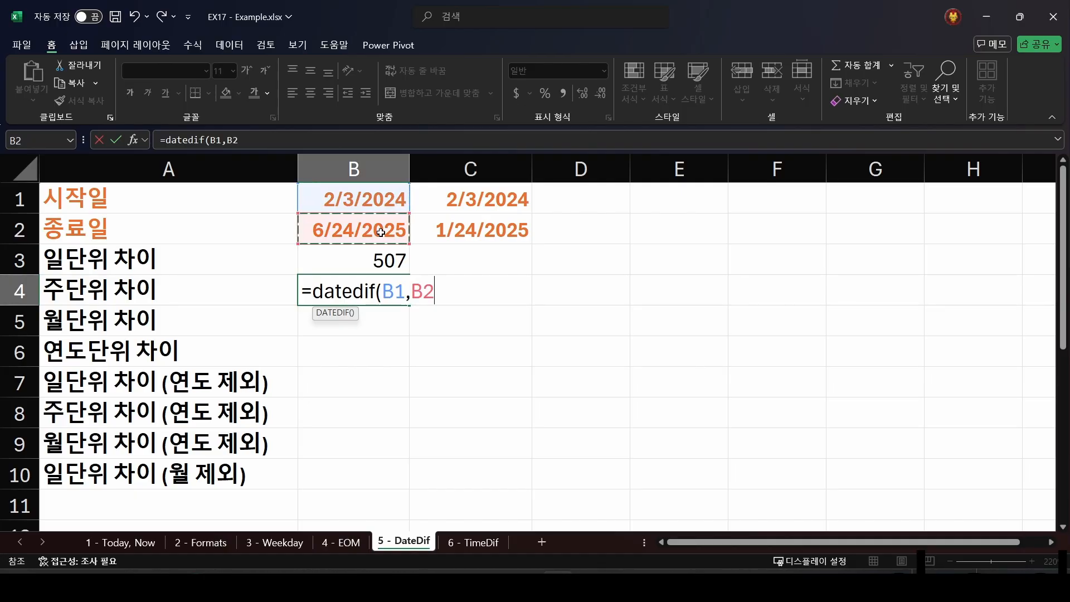
type(",")
type("\"w\"")
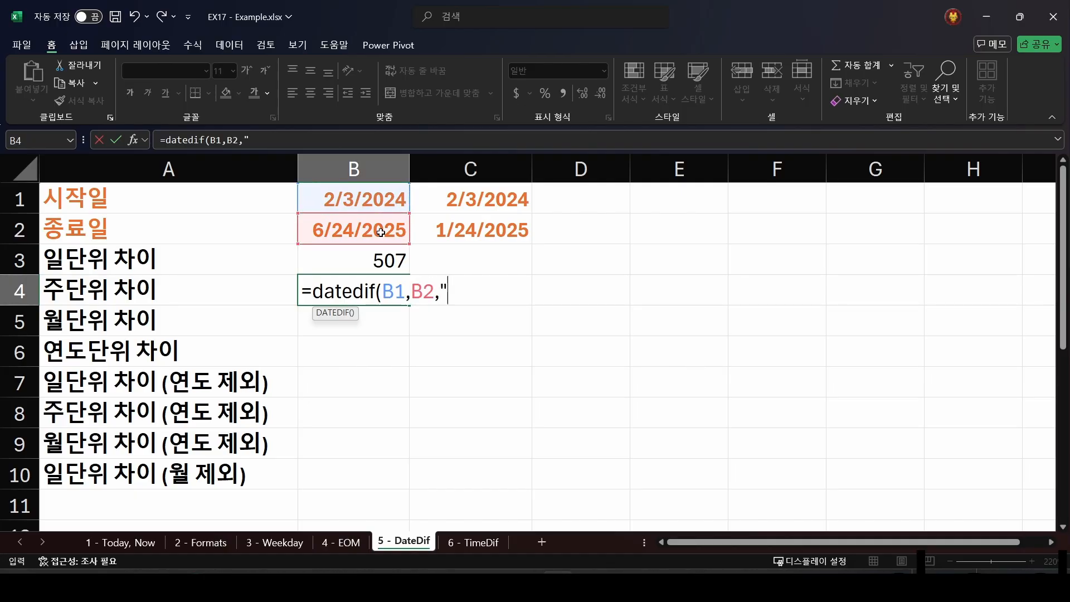
type(")")
key("Return")
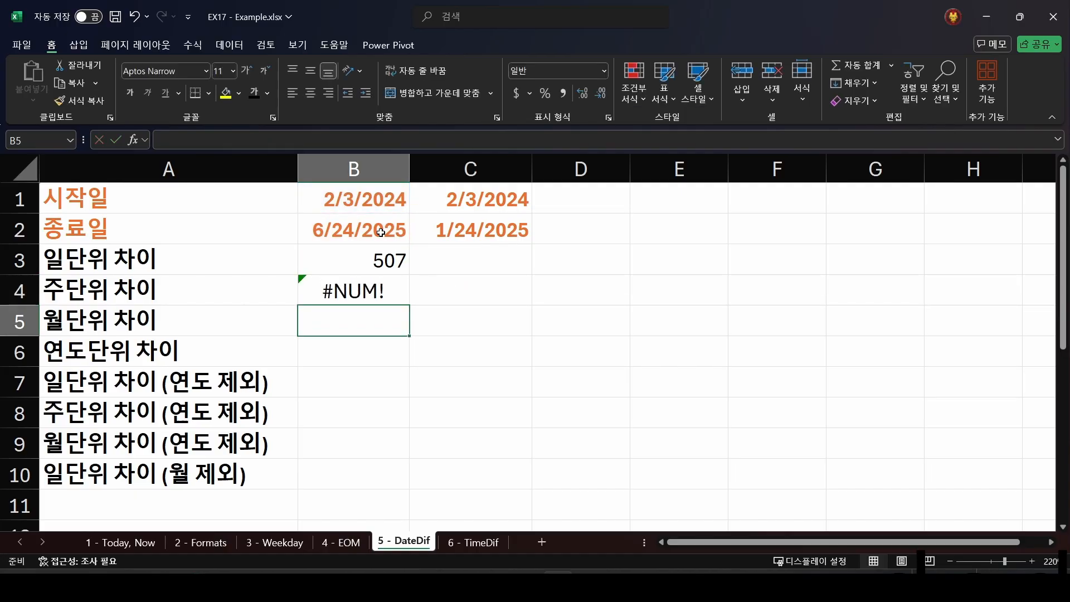
Step: Remove the DATEDIF formula with the "w" unit from B4, leaving the cell empty
key("Up")
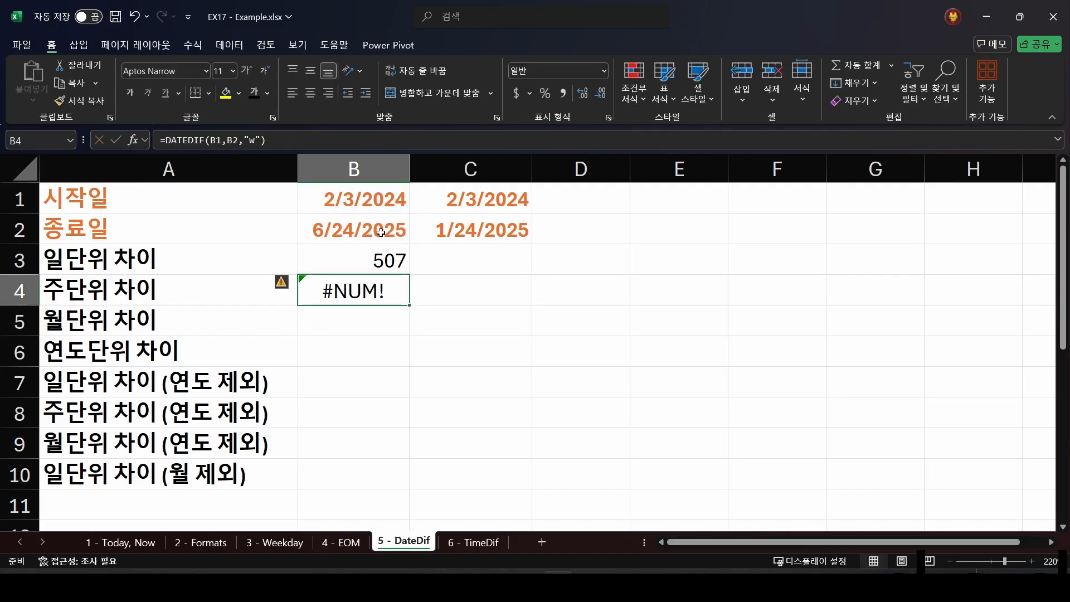
left_click(262, 140)
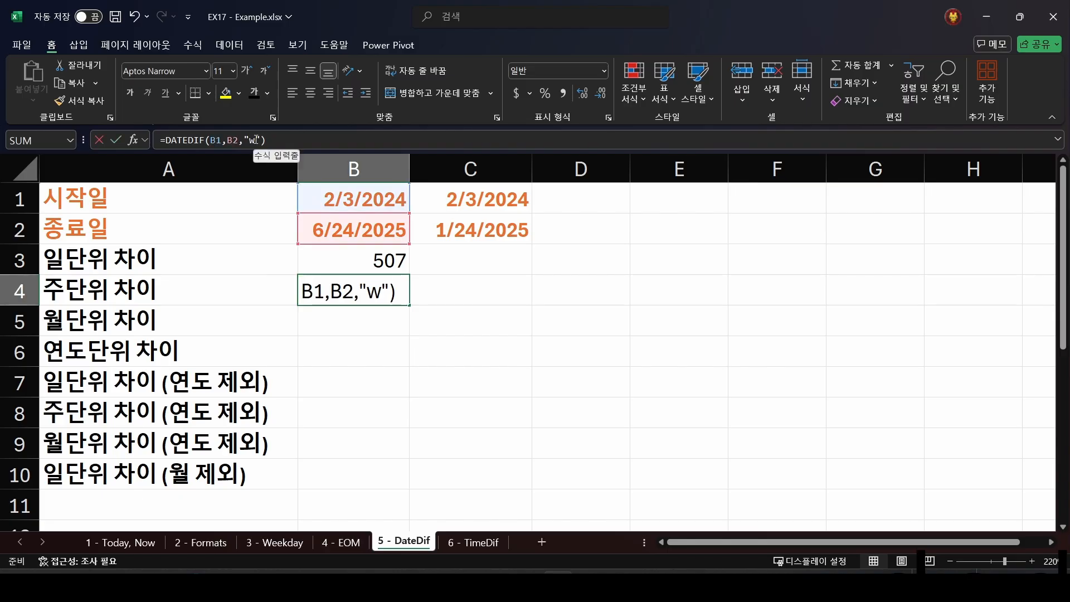
left_click_drag(261, 140, 244, 140)
left_click(277, 139)
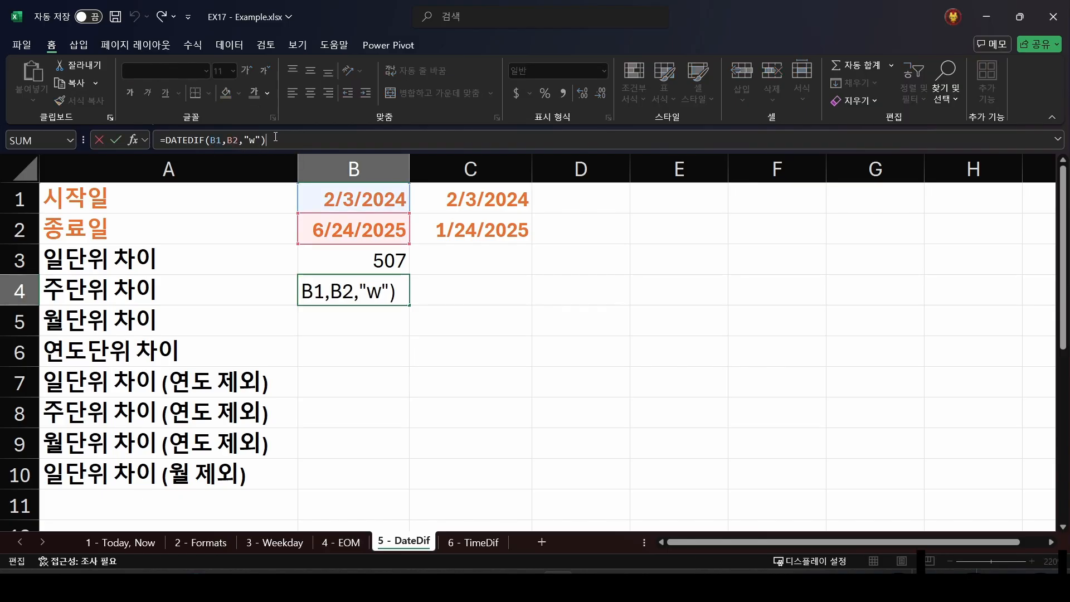
left_click_drag(266, 140, 160, 140)
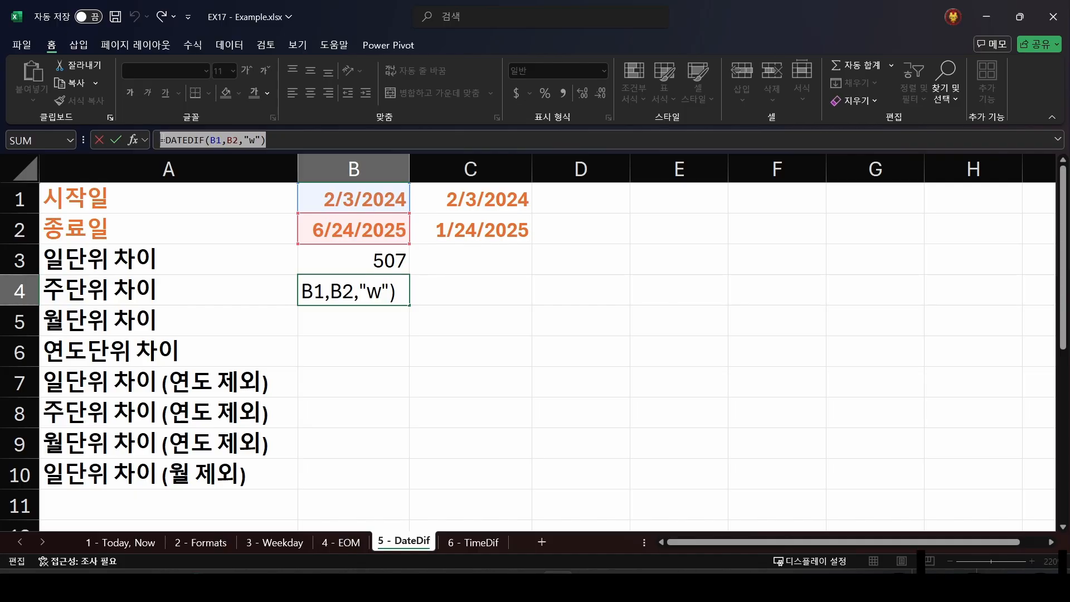
key("BackSpace")
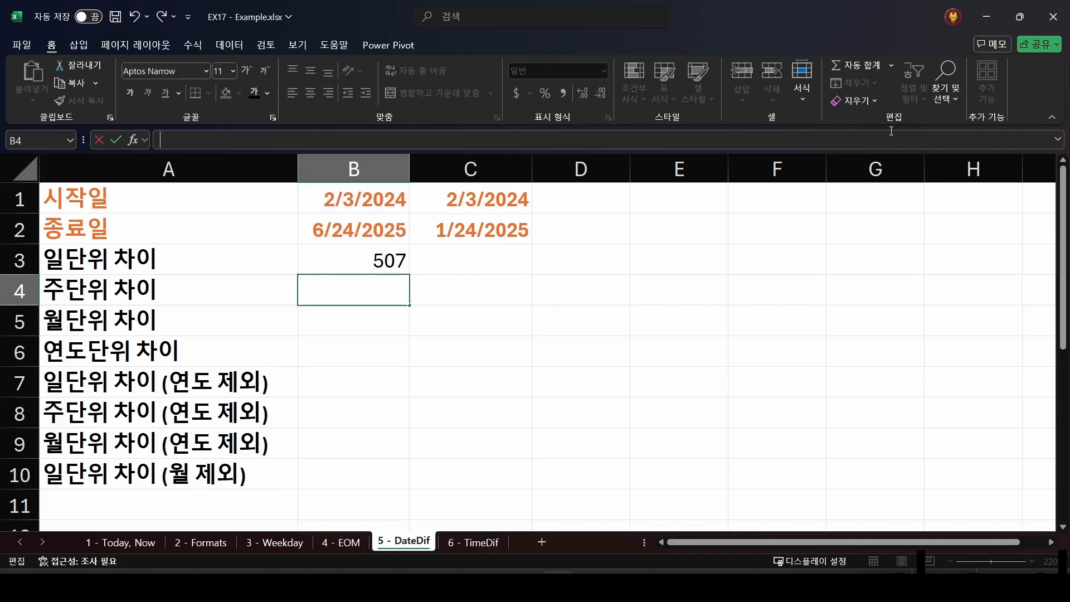
key("Return")
key("Up")
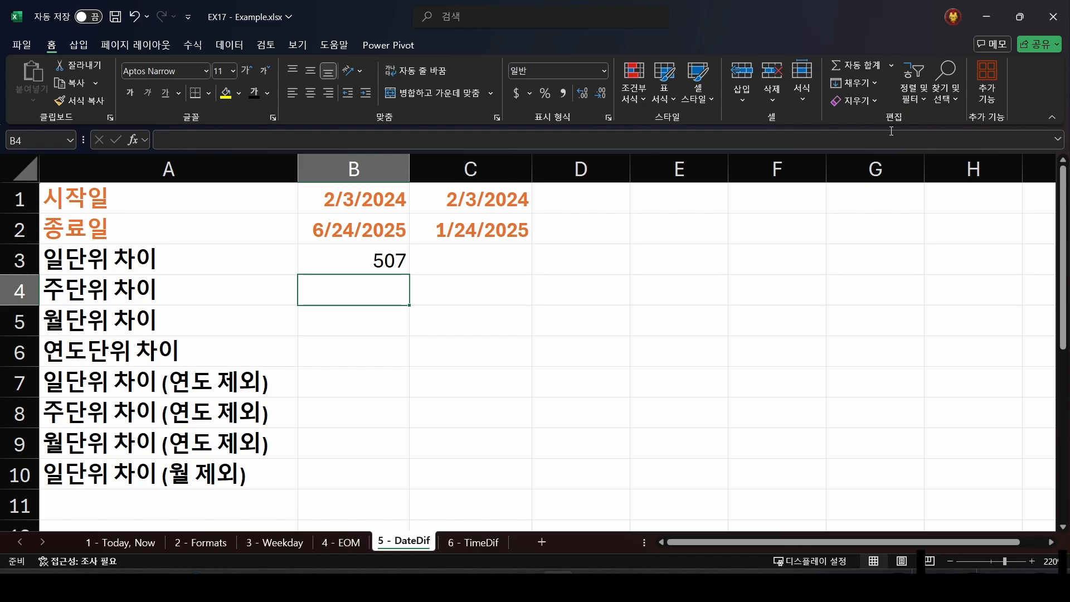
Step: Enter =B3/7 in B4 to derive the week difference from the day difference
key("Up")
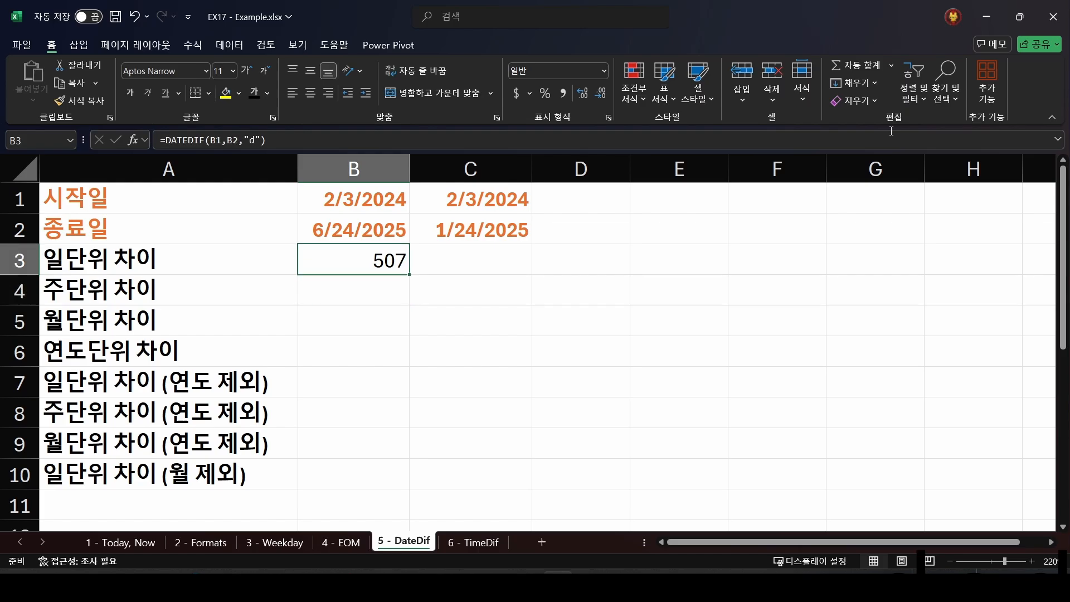
key("Down")
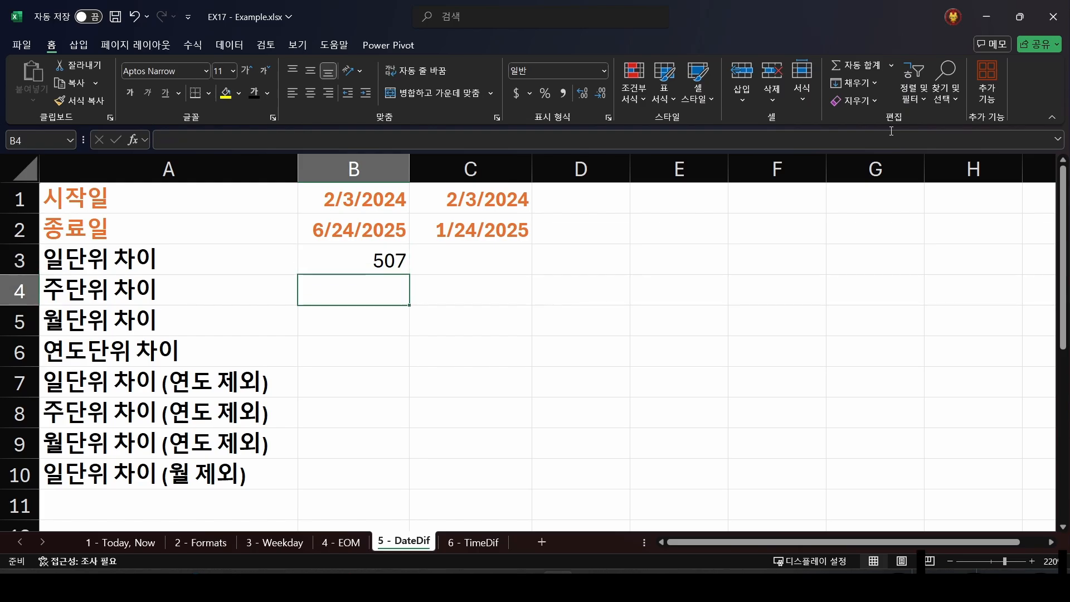
type("=")
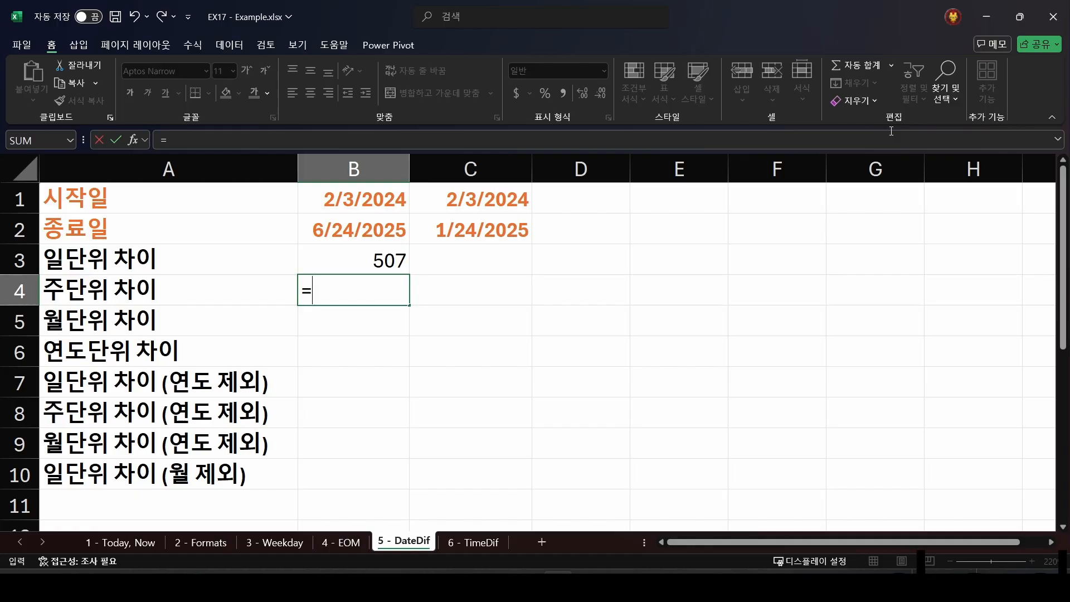
key("Up")
type("/7")
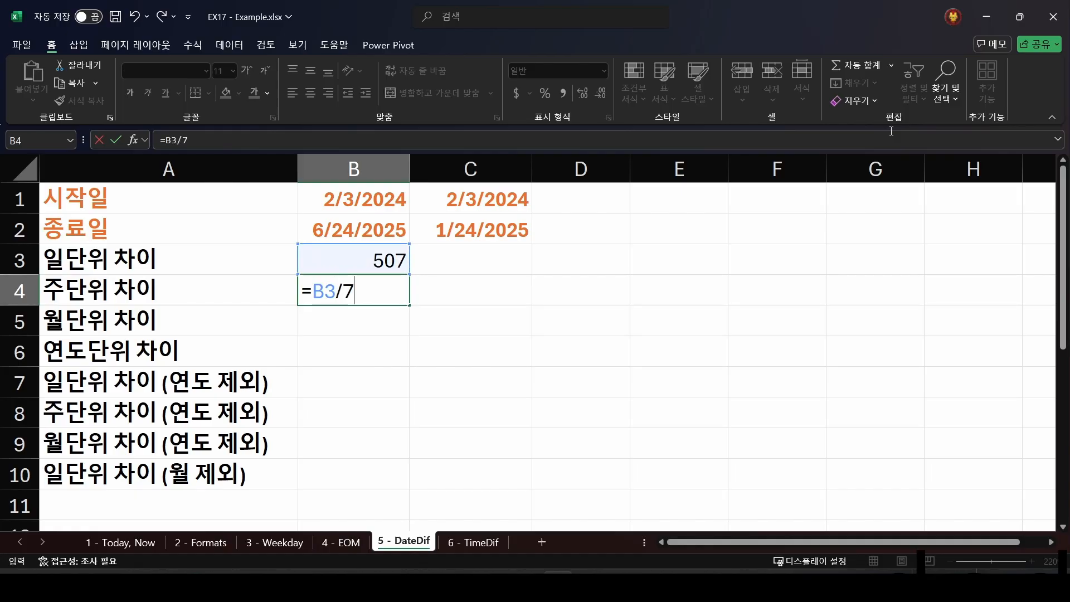
key("Return")
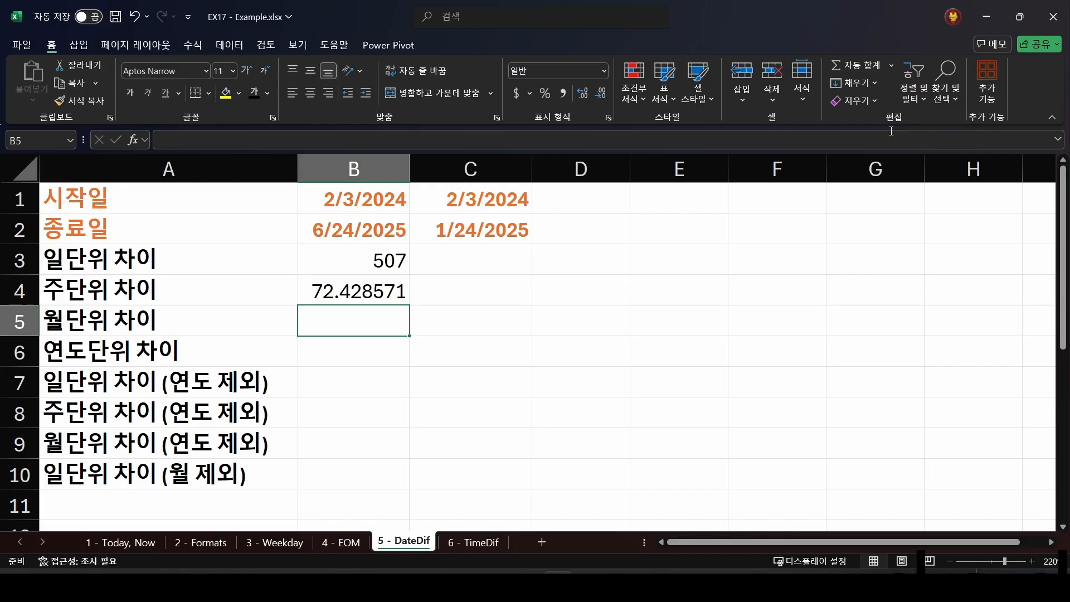
Step: Enter =datedif(B1,B2,"m") in B5 for the month difference, accepting the proposed formula correction
type("=da")
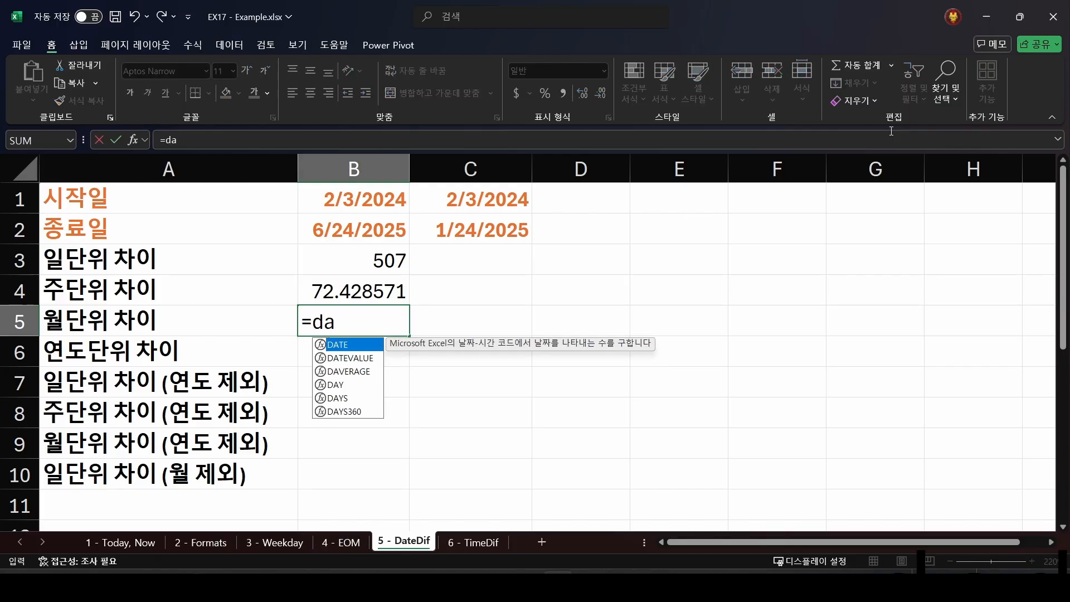
type("tedif(")
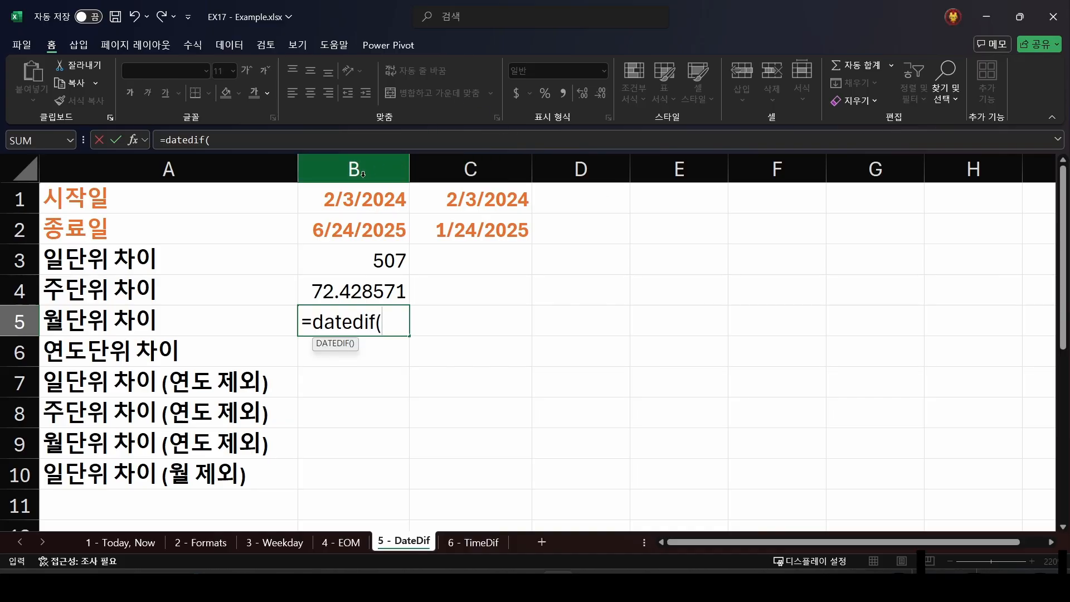
left_click(350, 196)
type(",")
left_click(349, 224)
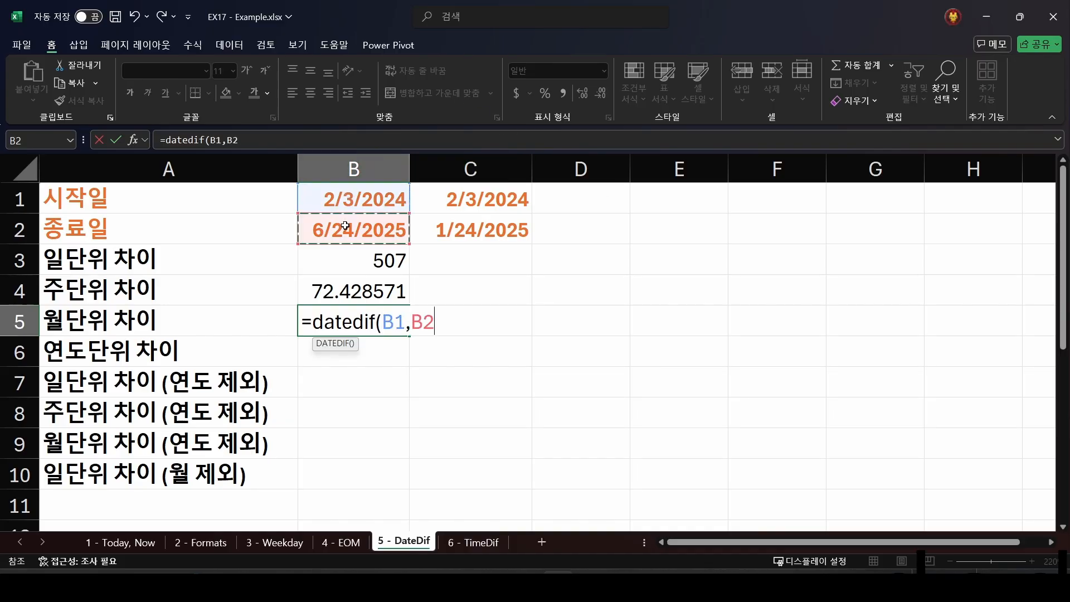
type(",")
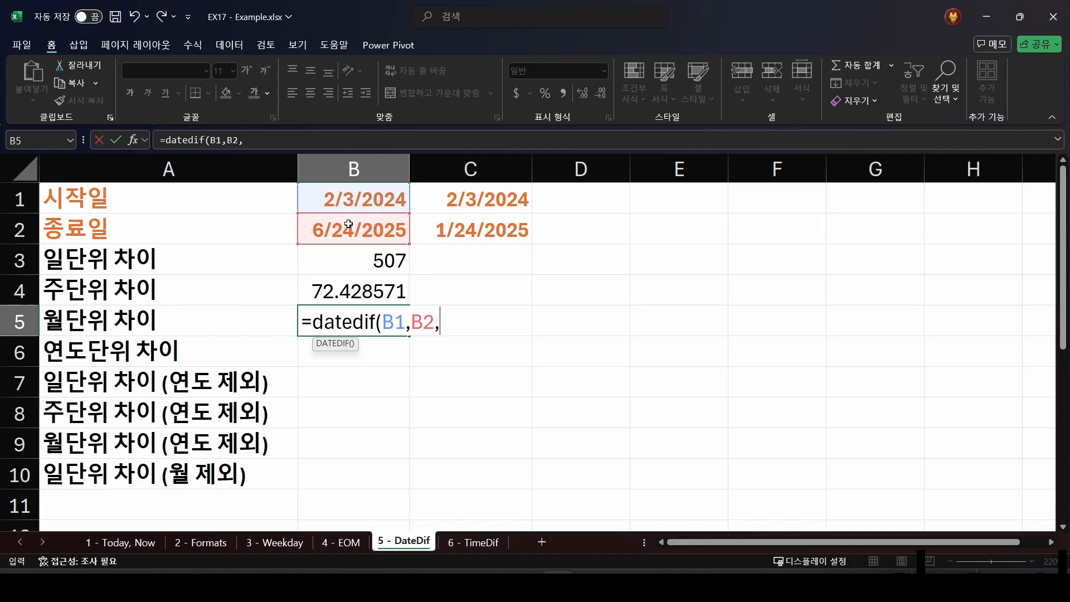
type("\"m)")
key("Return")
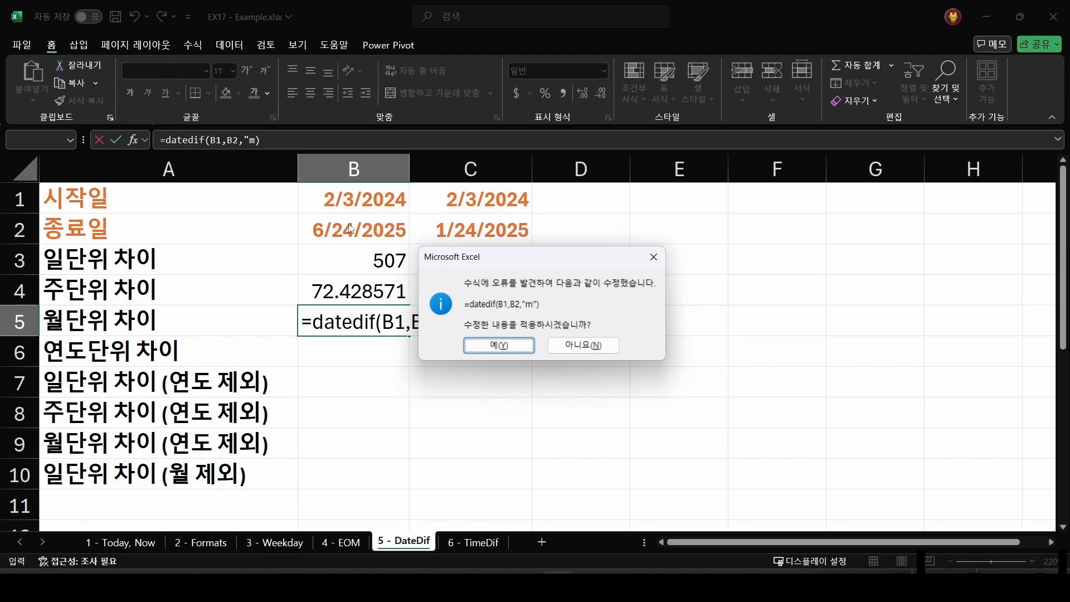
key("Return")
key("Up")
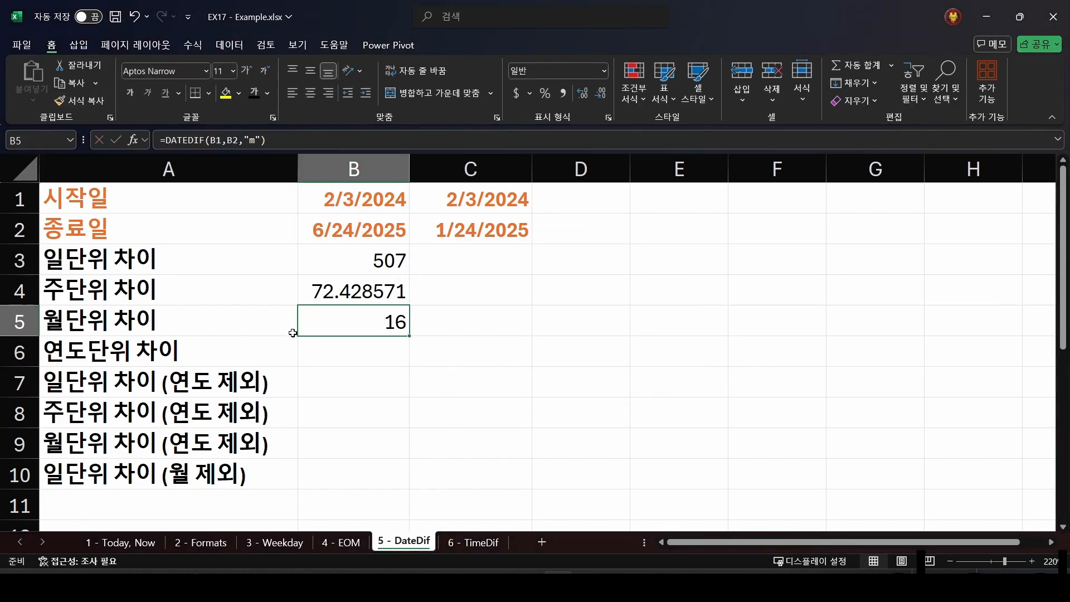
Step: Inspect the month-difference DATEDIF formula in B5 and its referenced date cells
left_click(254, 139)
left_click(289, 139)
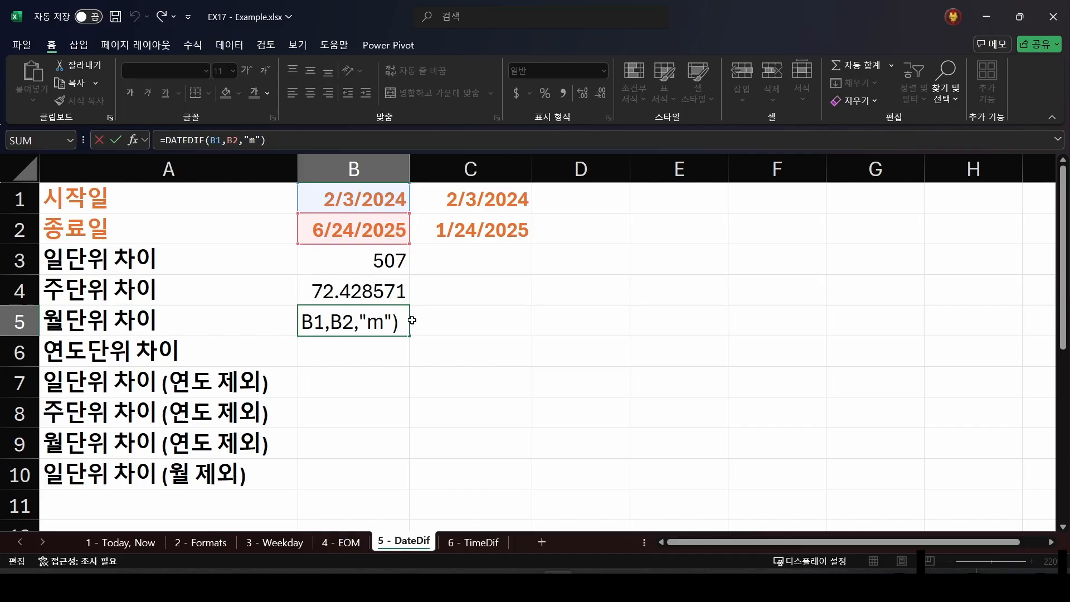
key("Return")
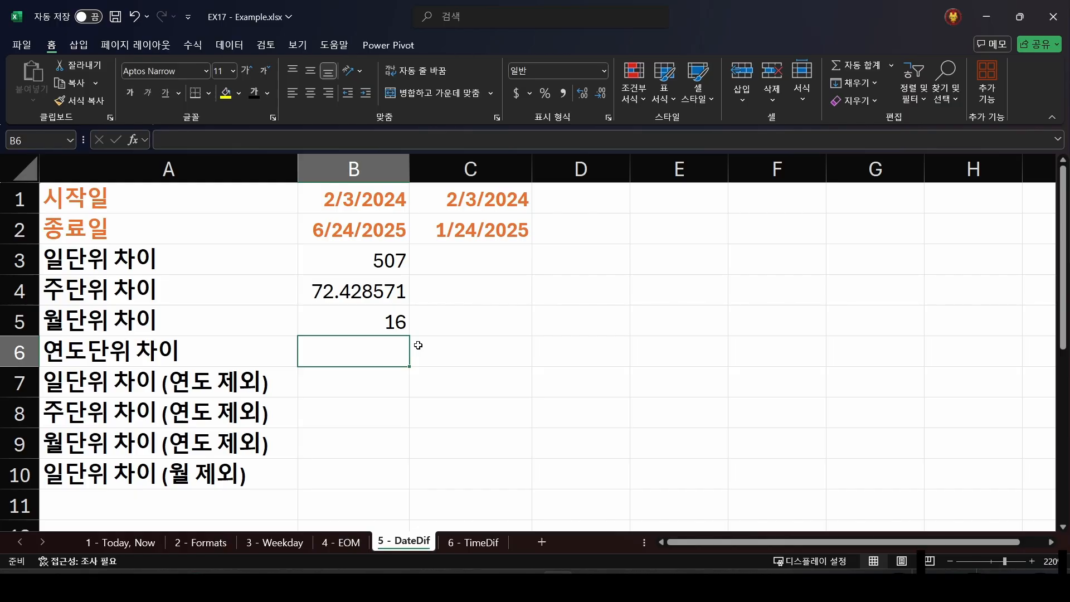
Step: Enter =datedif(B1,B2,"y") in B6 to calculate the year difference
type("=")
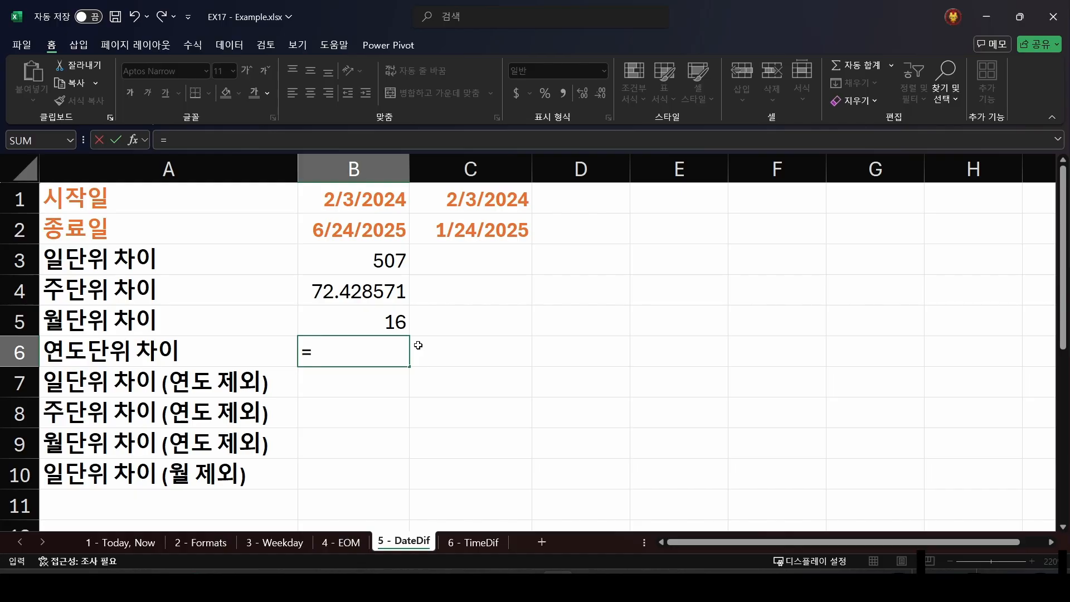
type("datedif(")
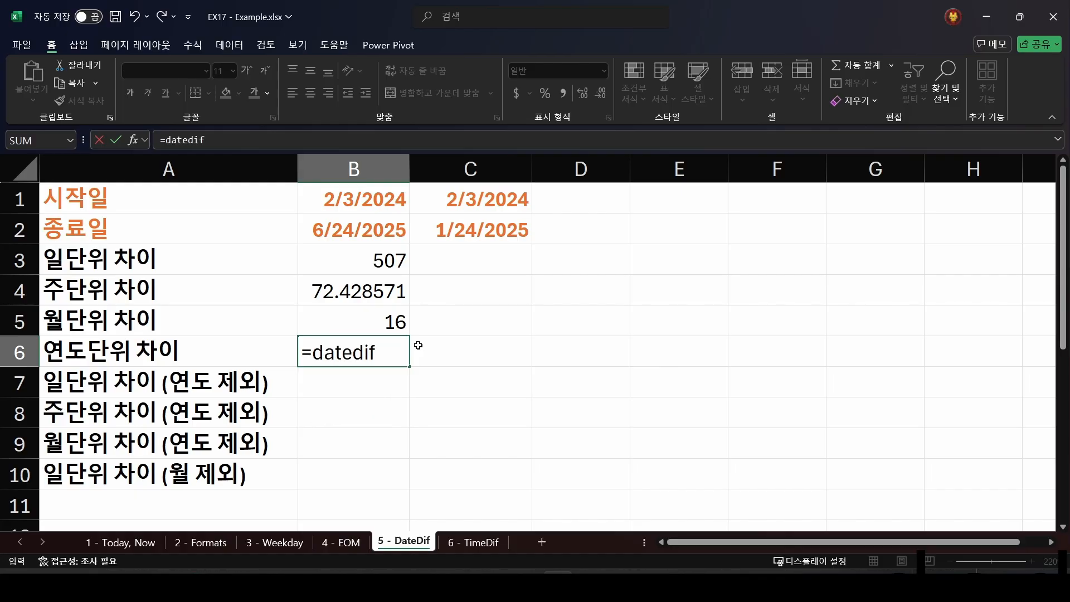
left_click(358, 201)
type(",")
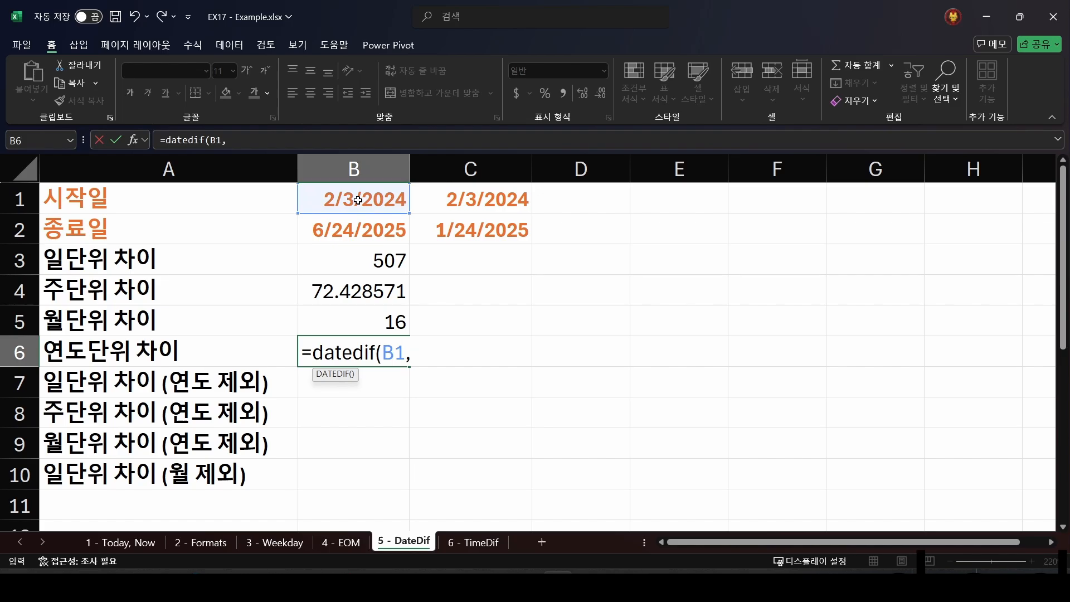
left_click(370, 225)
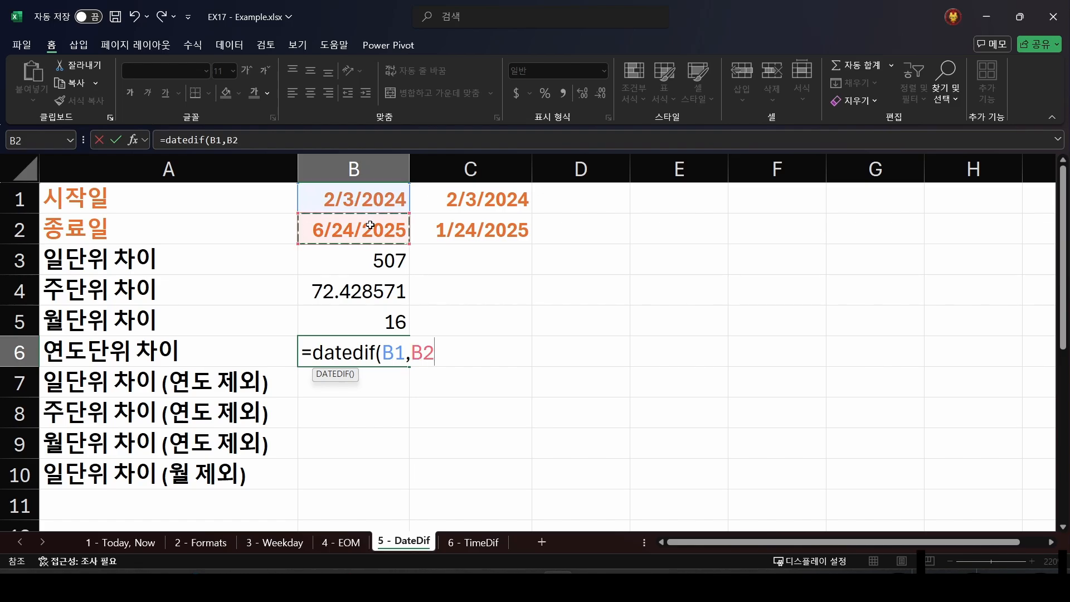
type(",\"y\")")
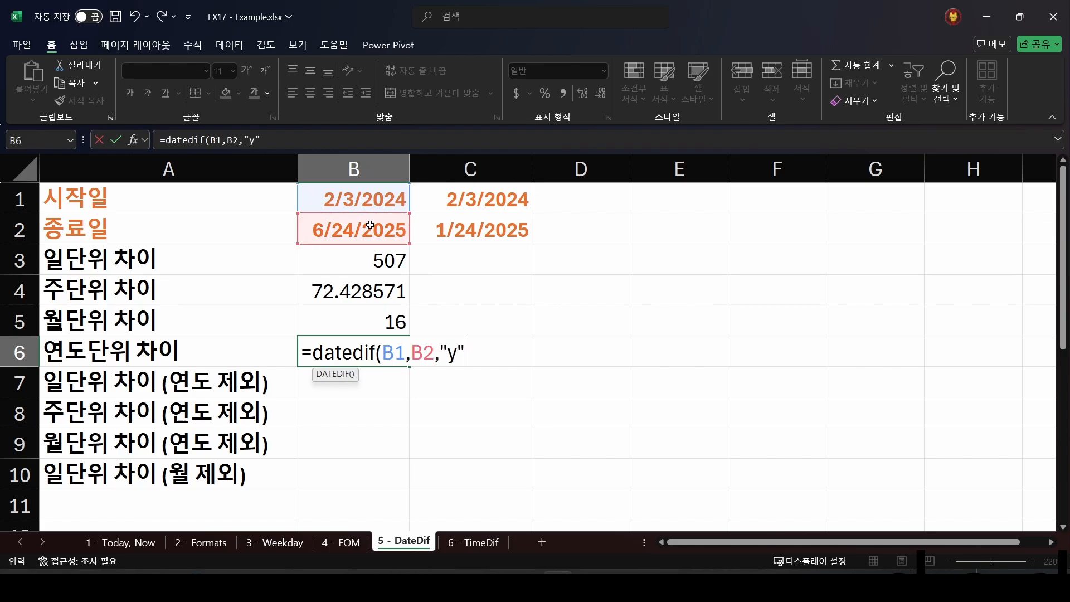
key("Return")
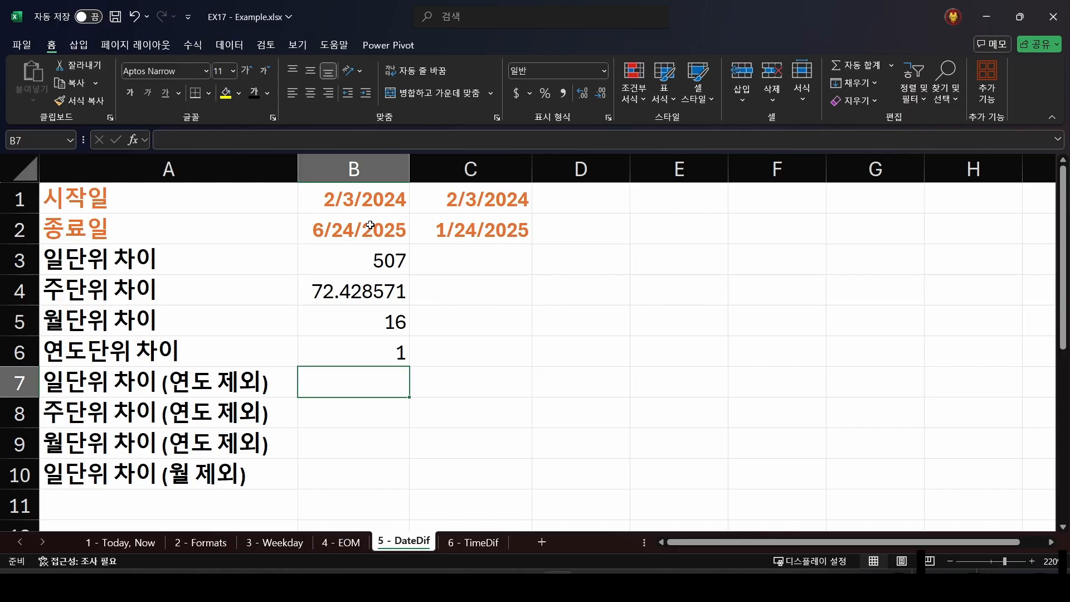
Step: Examine the year-difference formula in B6 and the second pair of start and end dates in C1 and C2
key("Up")
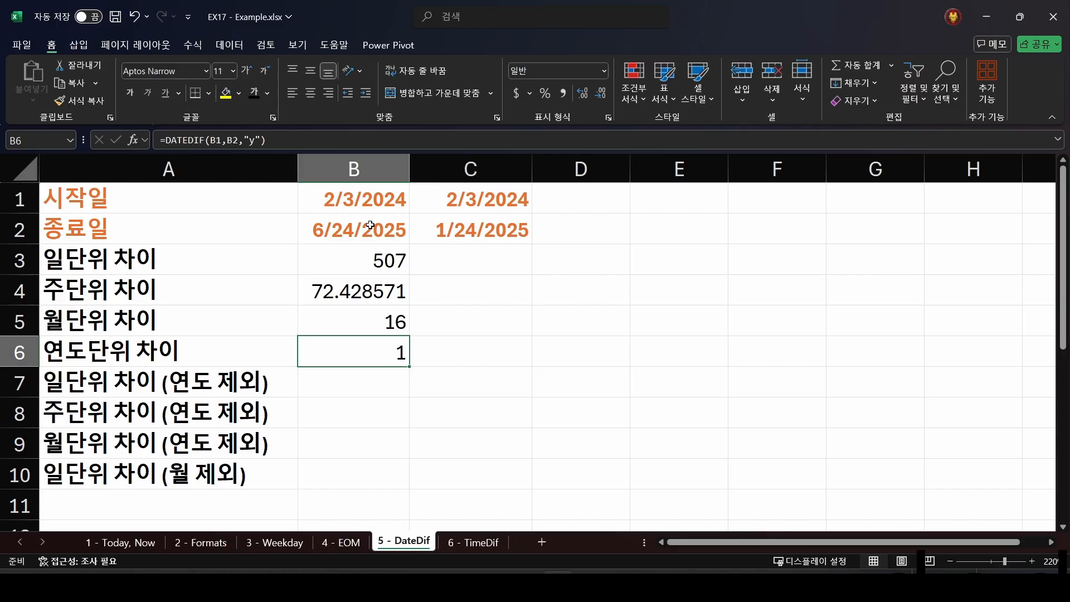
key("Right")
key("Up")
key("Up")
key("Up")
key("Up")
key("Up")
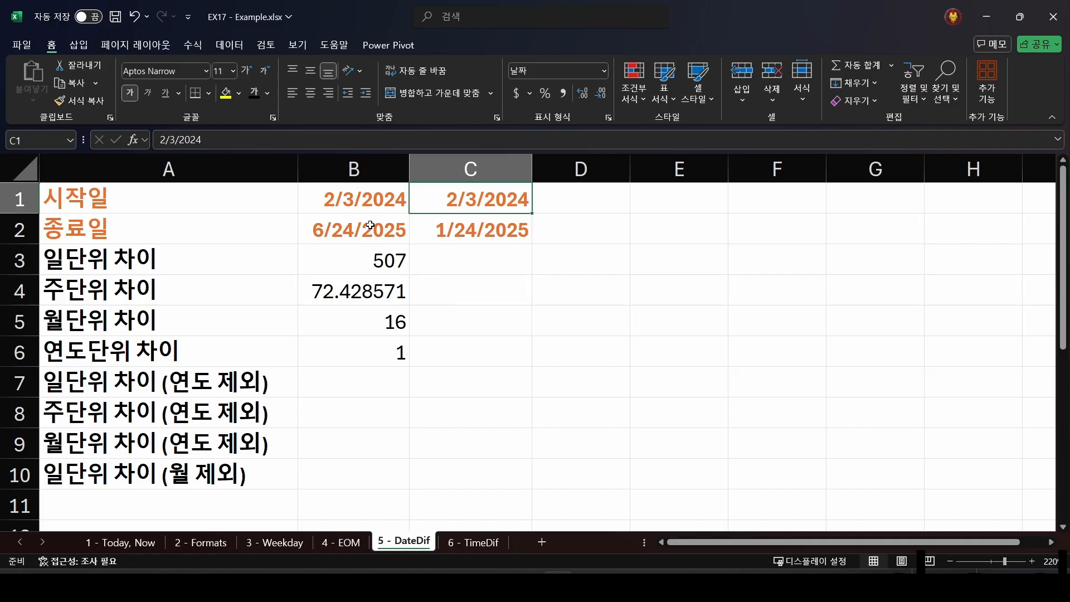
key("Down")
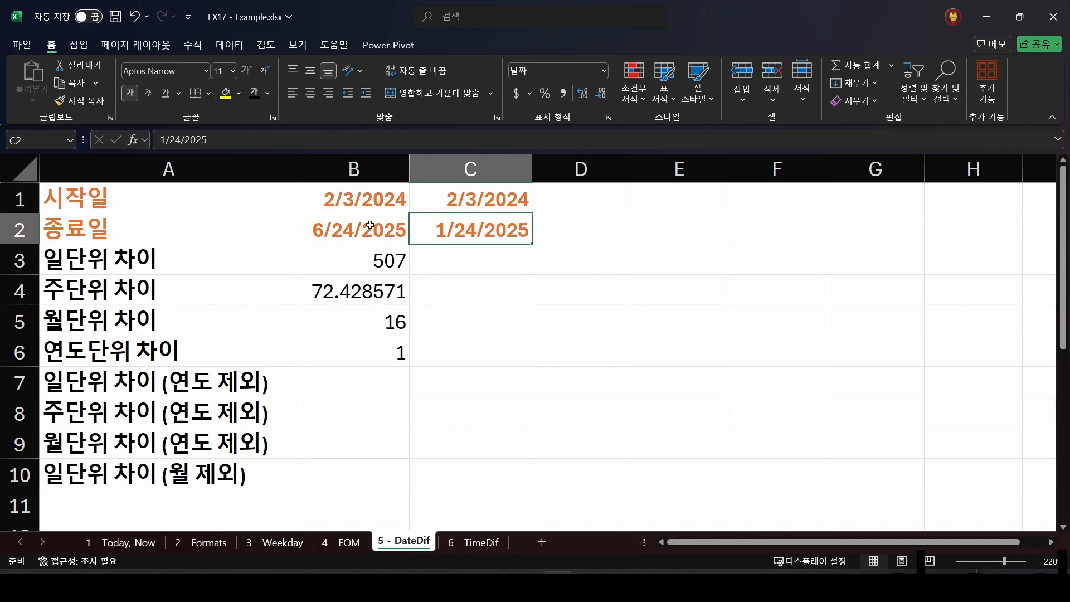
key("Up")
key("Down")
key("Down")
key("Down")
key("Down")
key("Down")
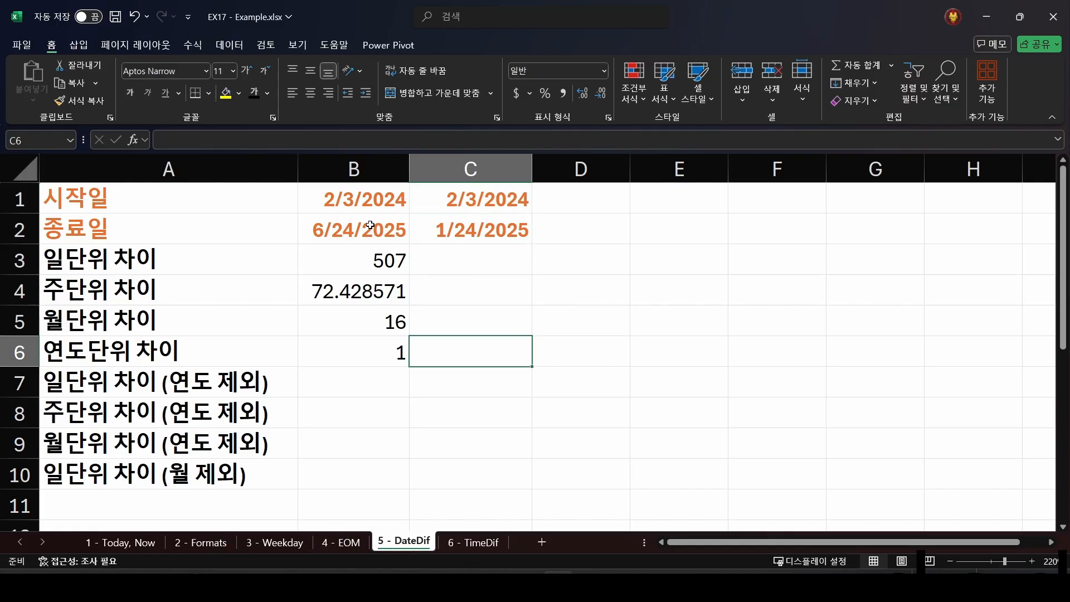
key("Left")
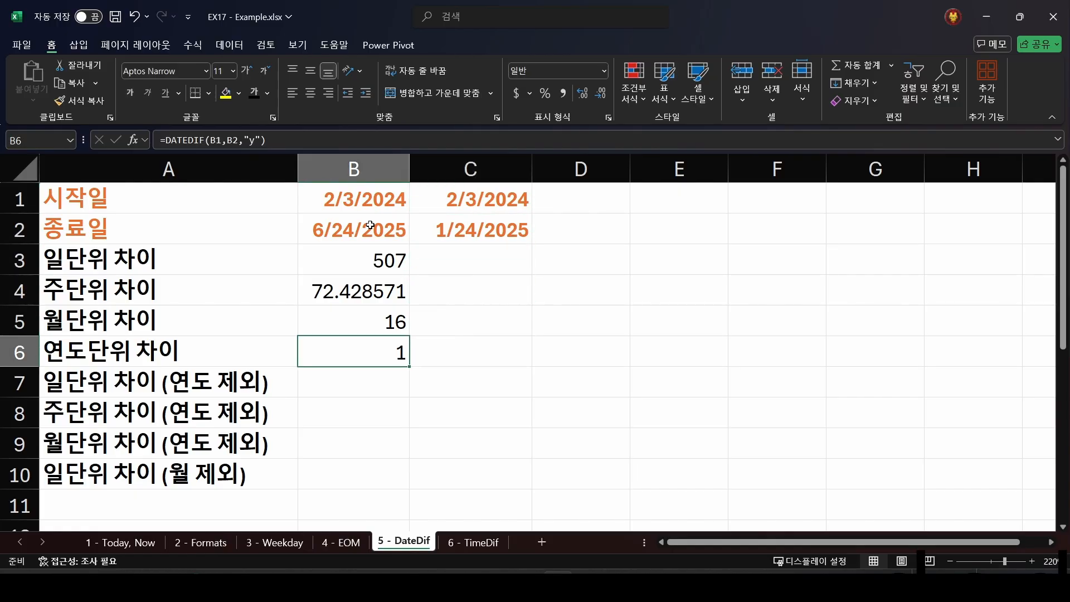
key("Right")
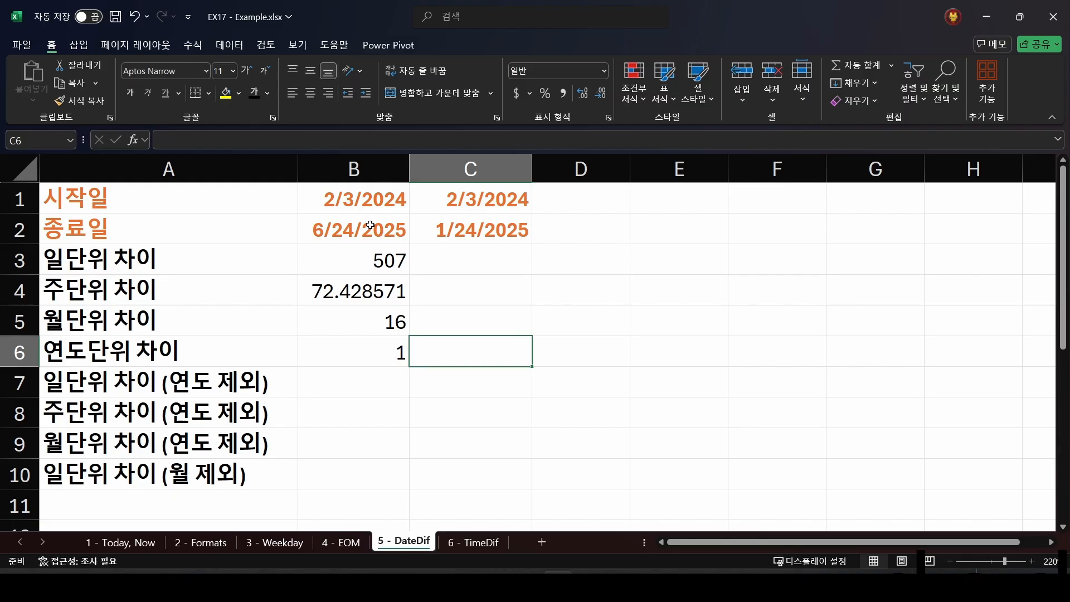
Step: Enter =datedif(C1,C2,"y") in C6 for the year difference of the second date pair
type("=di")
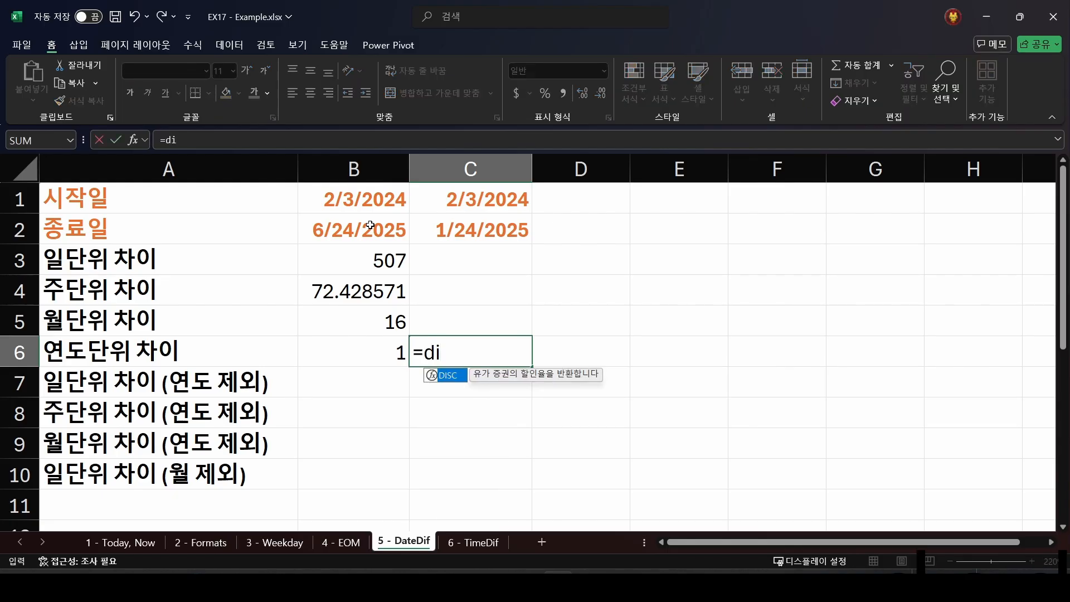
key("BackSpace")
type("atedif(")
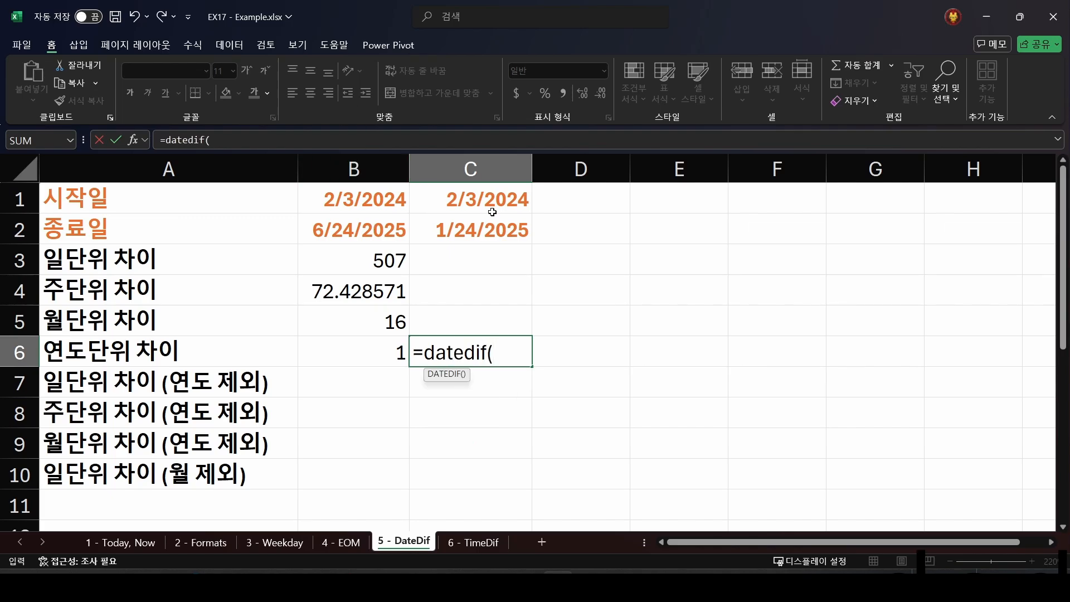
left_click(505, 201)
type(",")
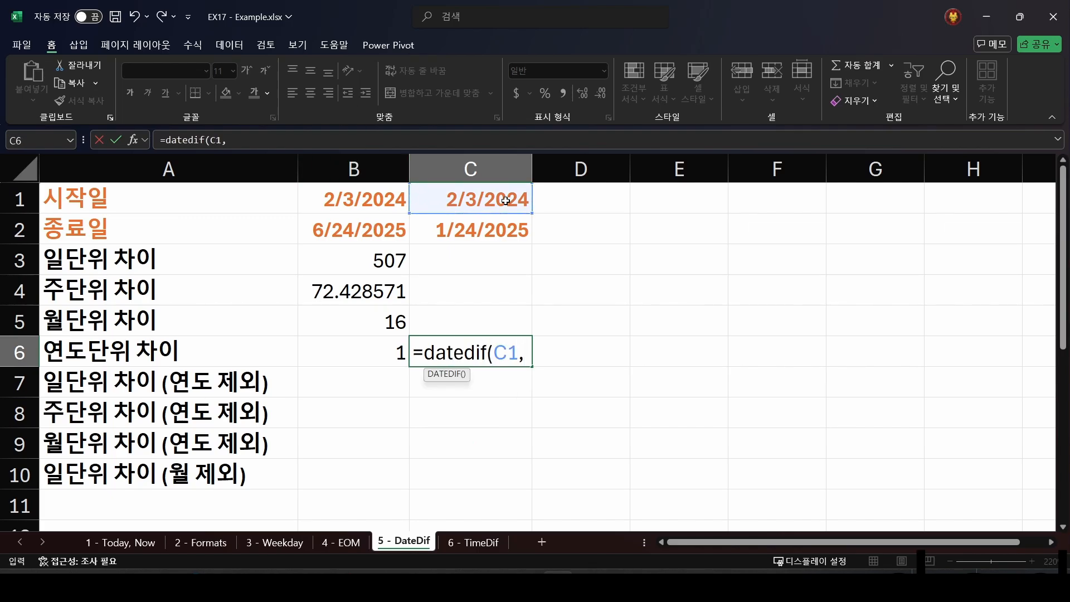
left_click(512, 231)
type(",")
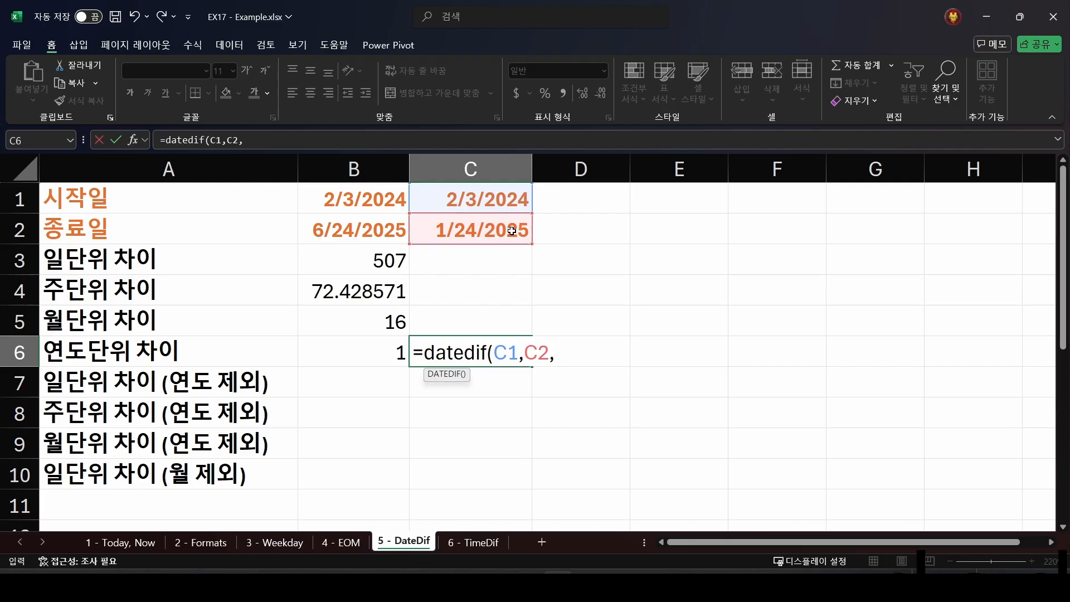
type("\"y\")")
key("Return")
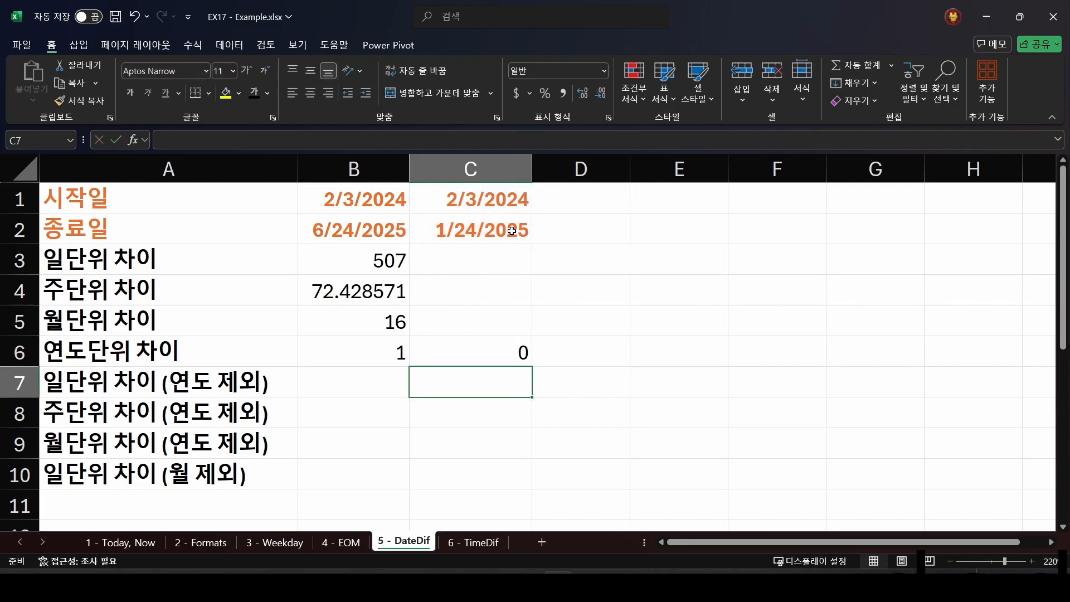
Step: Review column B from the start date in B1 down to the year-difference formula in B6
key("Up")
key("Up")
key("Up")
key("Up")
key("Up")
key("Up")
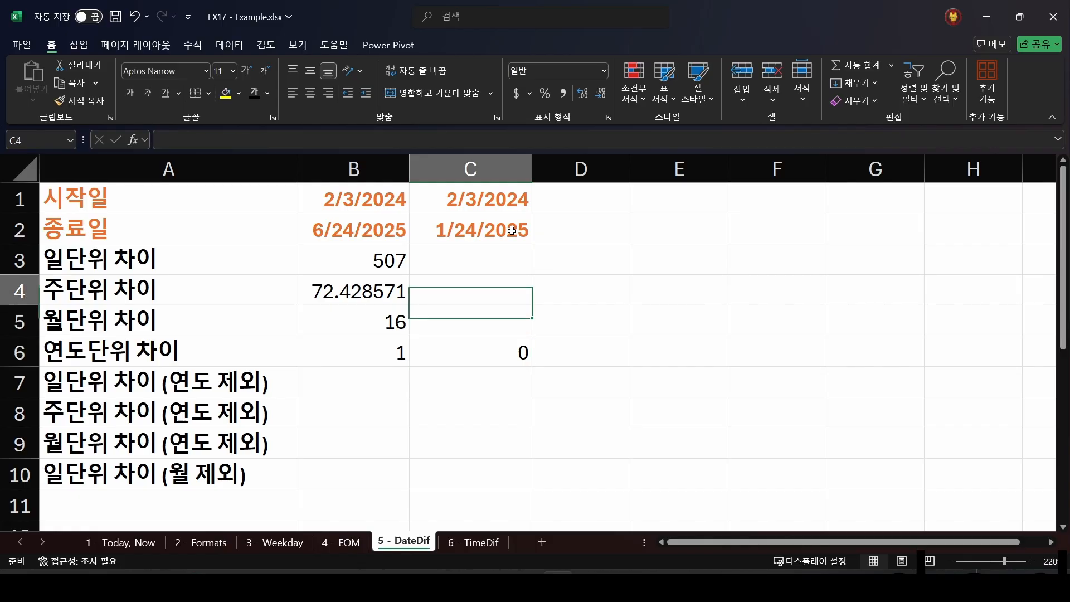
key("Left")
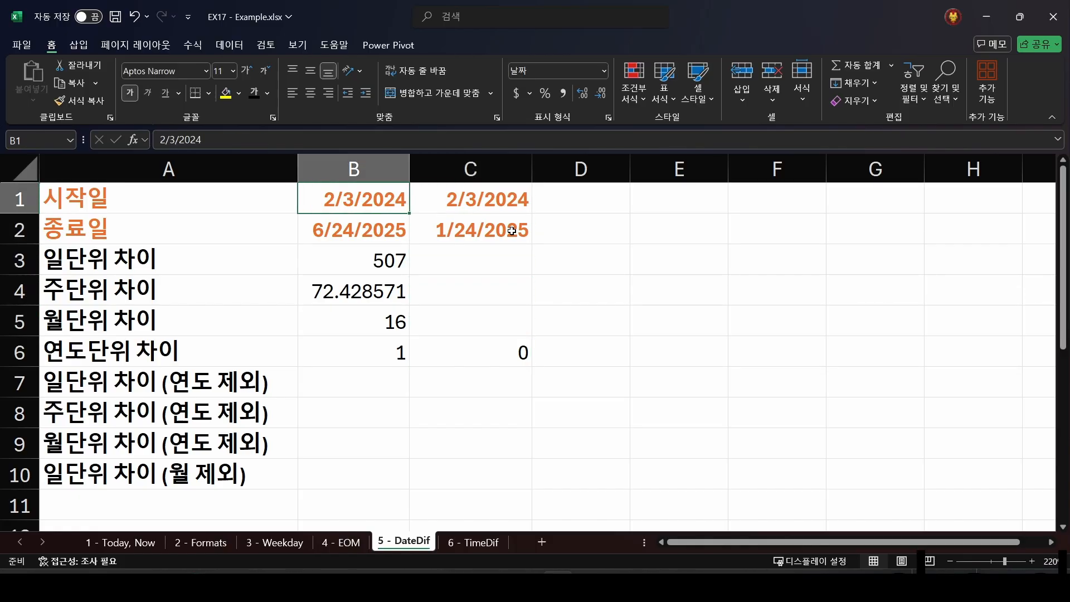
key("Down")
key("Down")
key("Down")
key("Down")
key("Down")
key("Down")
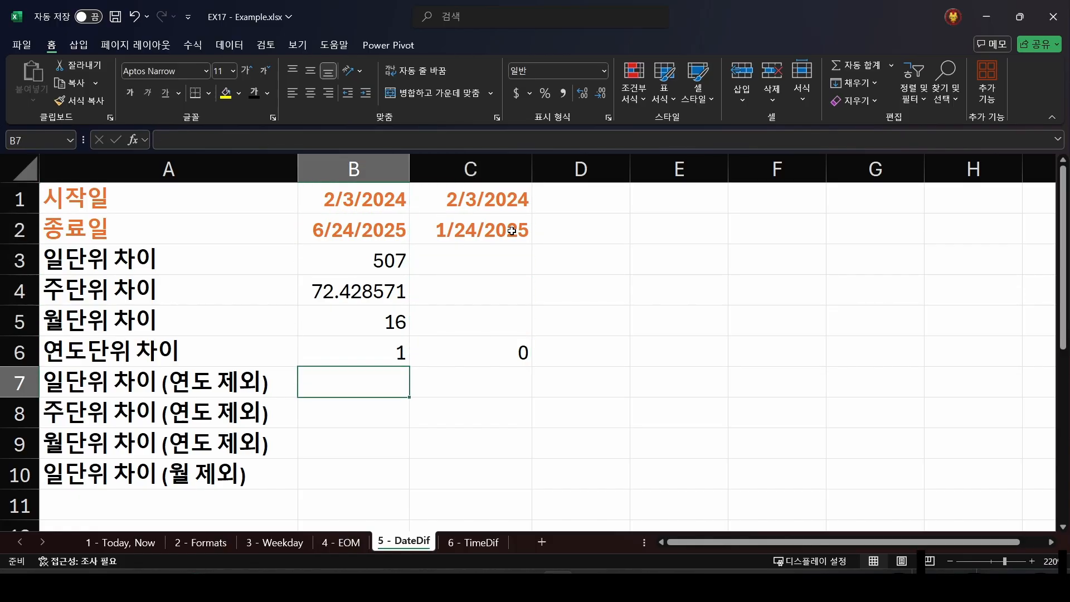
key("Up")
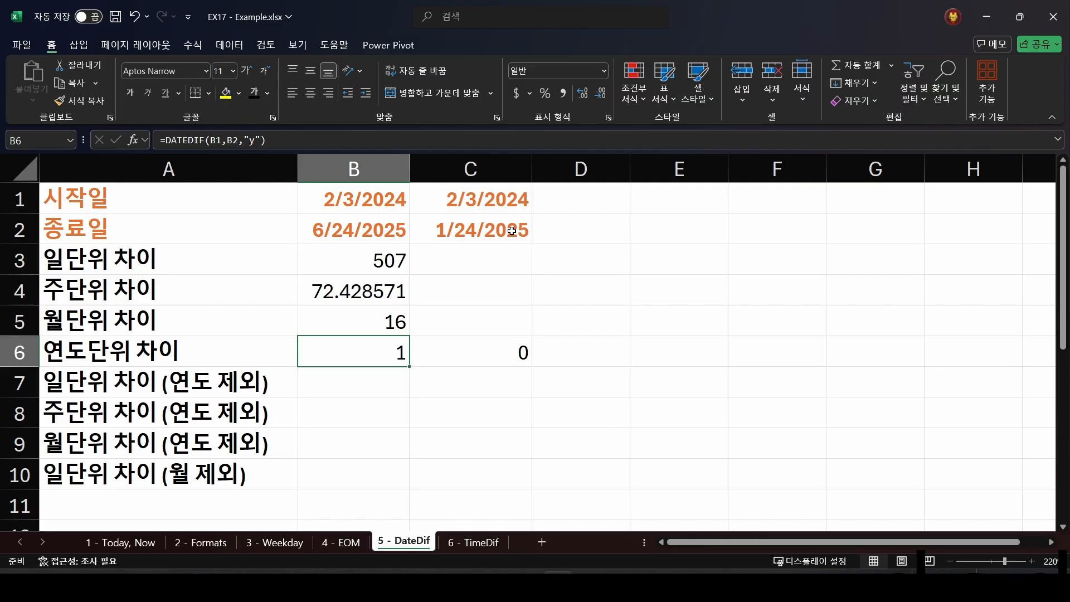
key("Down")
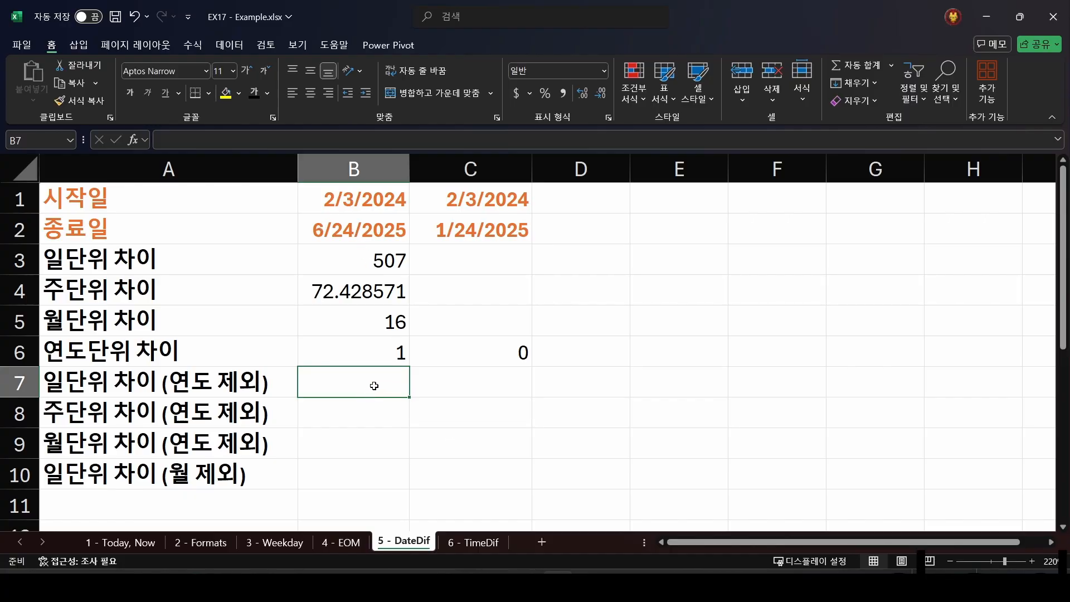
Step: Enter =datedif(B1,B2,"yd") in B7 to calculate the day difference excluding years
type("=")
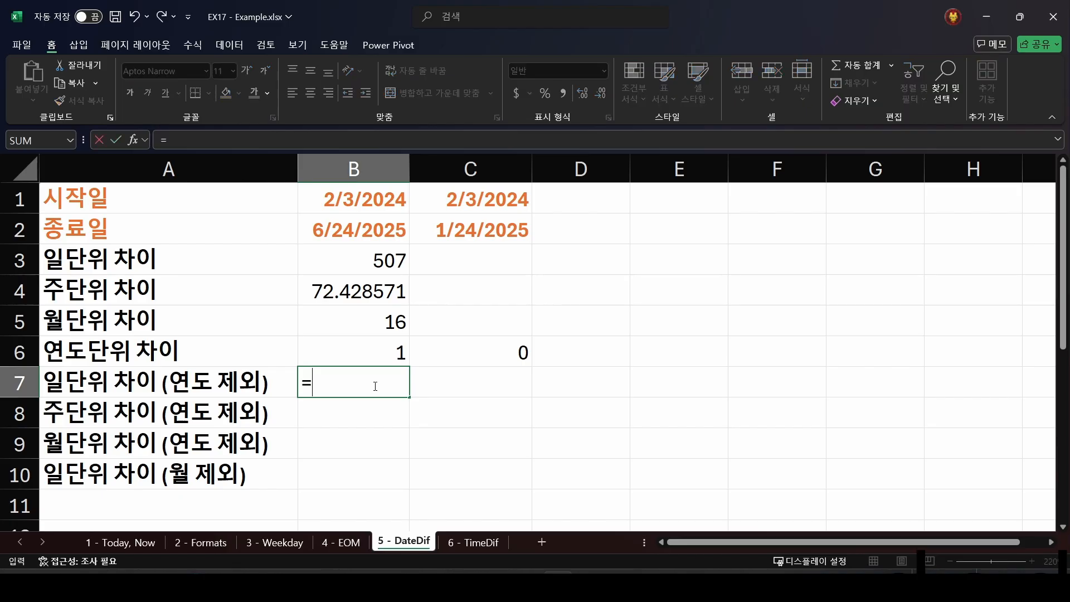
type("datedif(")
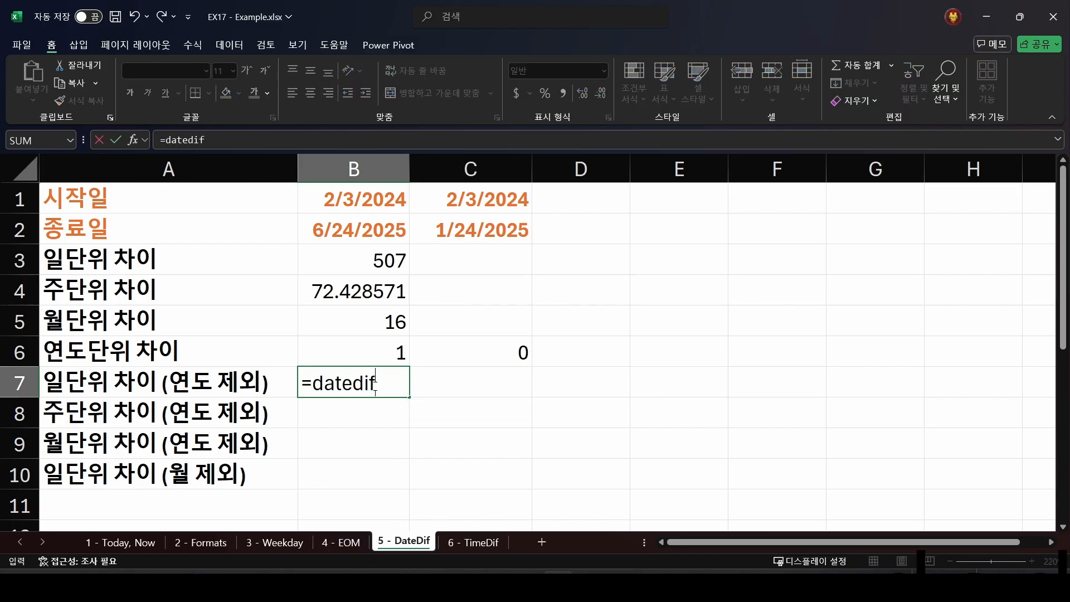
left_click(354, 208)
type(",")
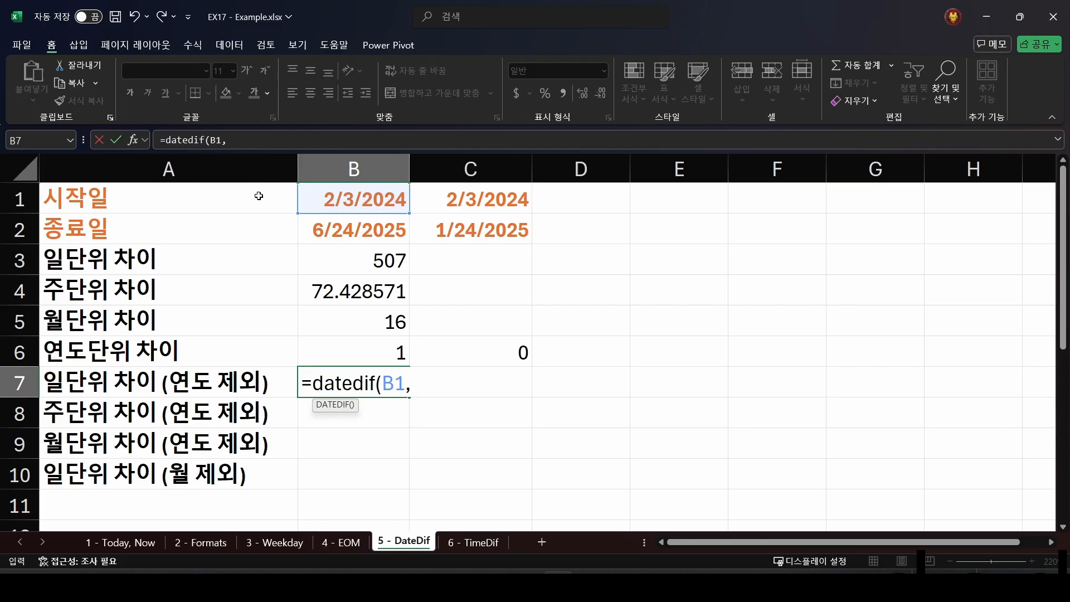
left_click(326, 231)
type(",")
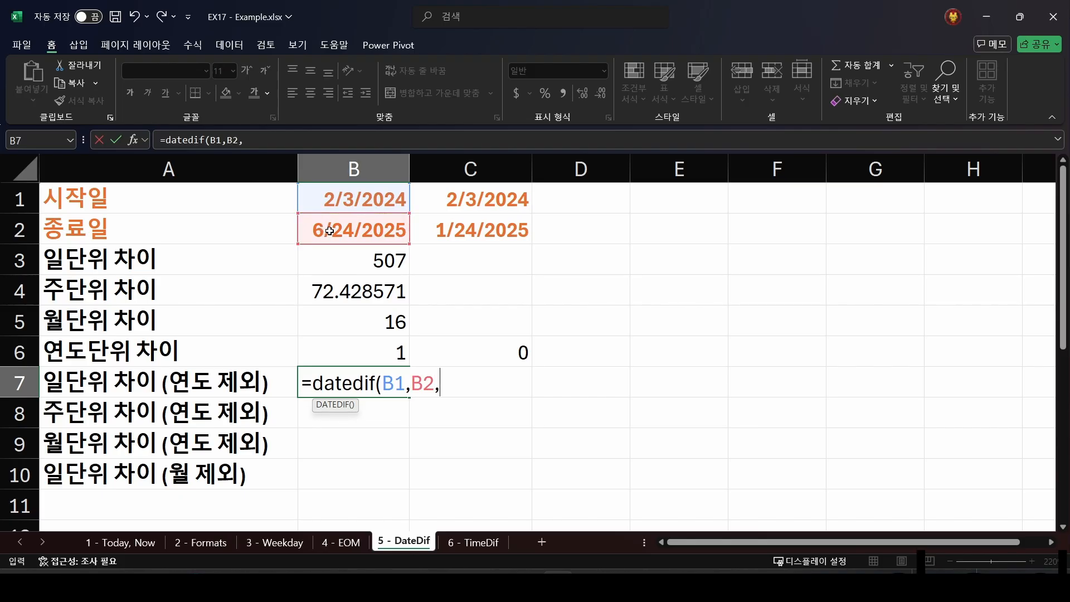
type("\"yd")
left_click_drag(460, 383, 471, 381)
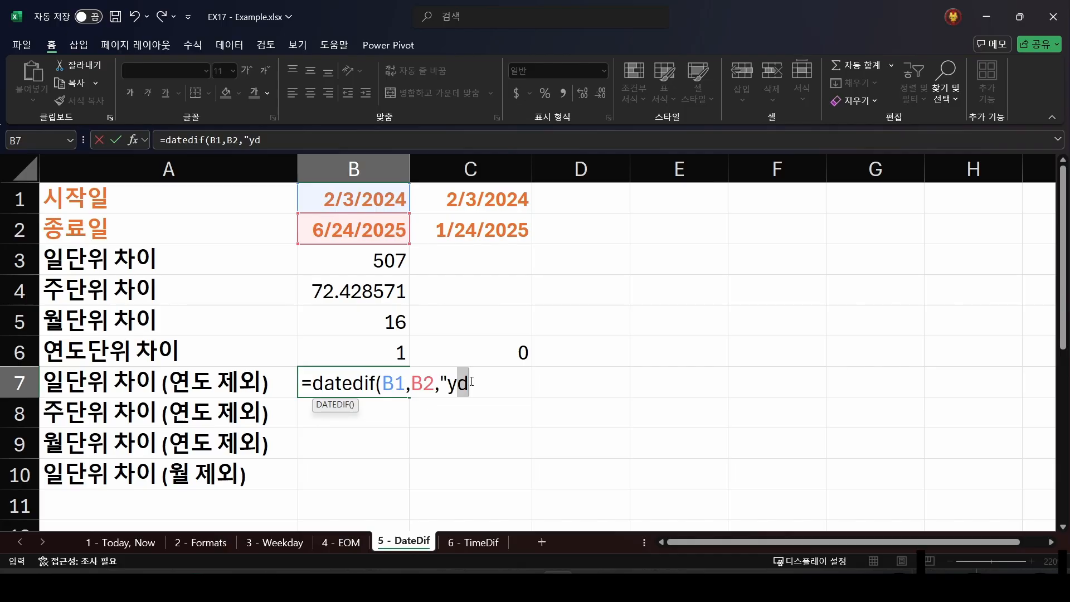
left_click(473, 381)
type("\")")
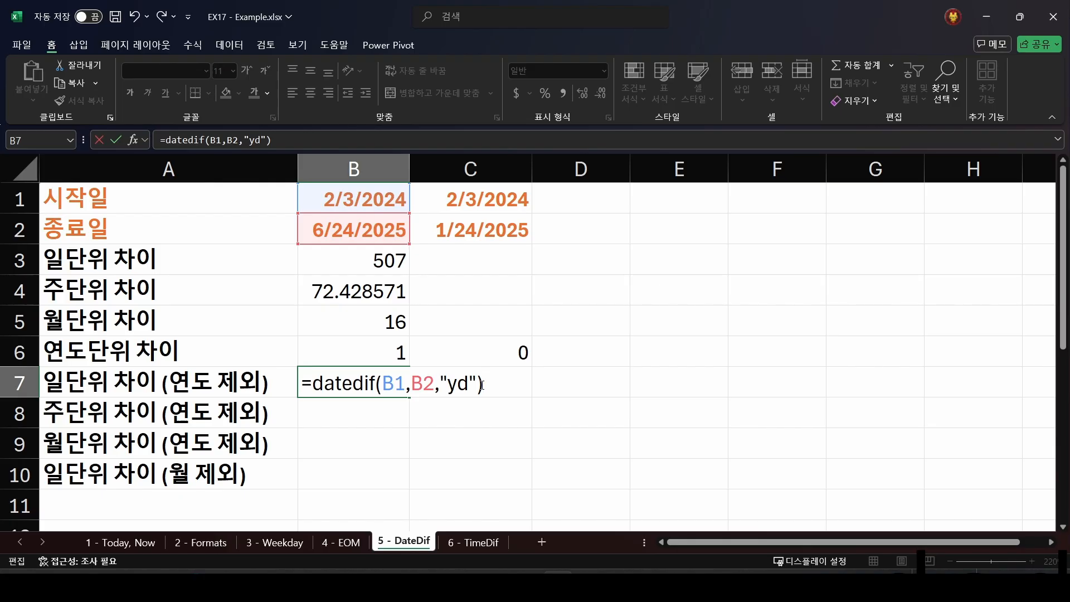
key("Return")
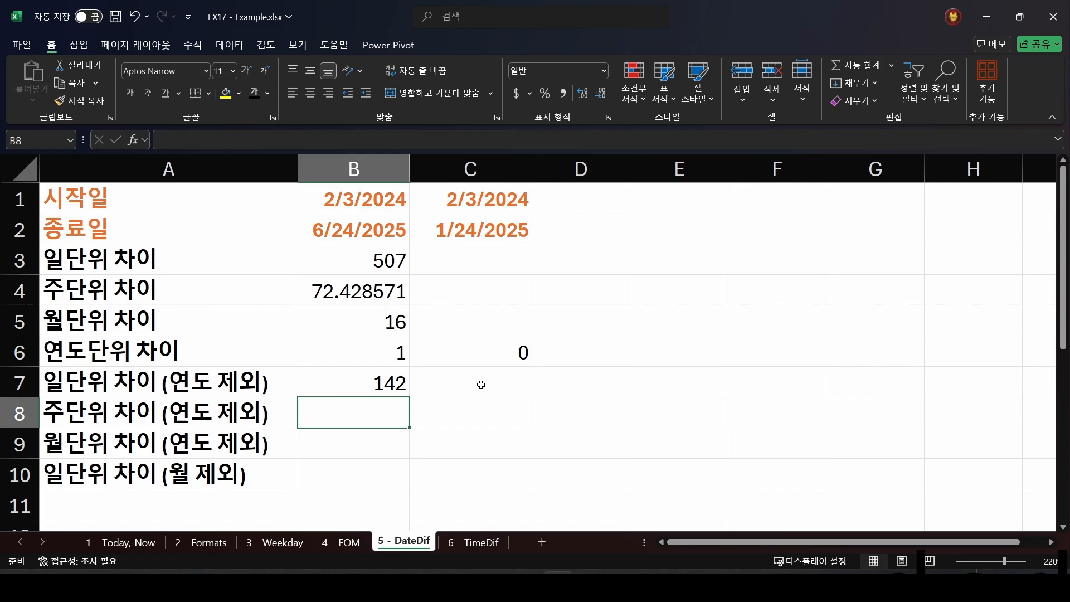
Step: Enter =B7/7 in B8 to derive the week difference excluding years
type("=")
key("Up")
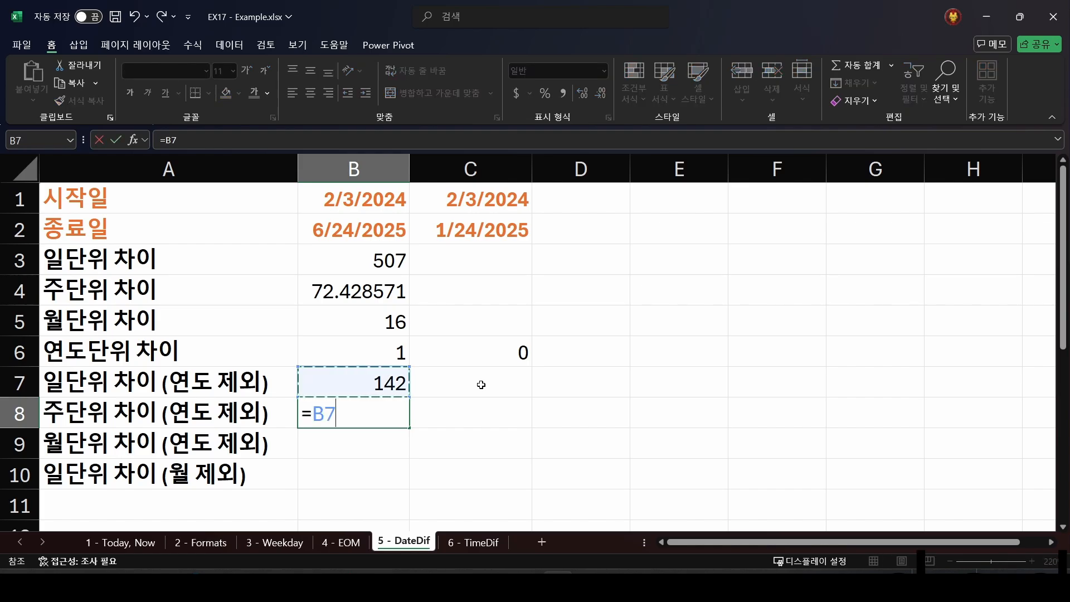
type("/7")
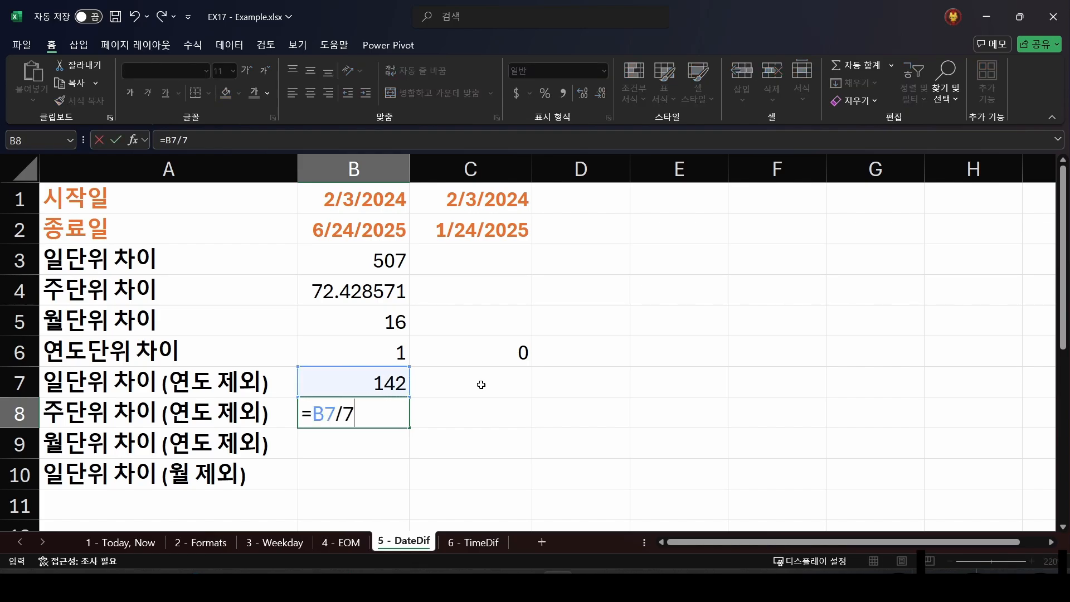
key("Return")
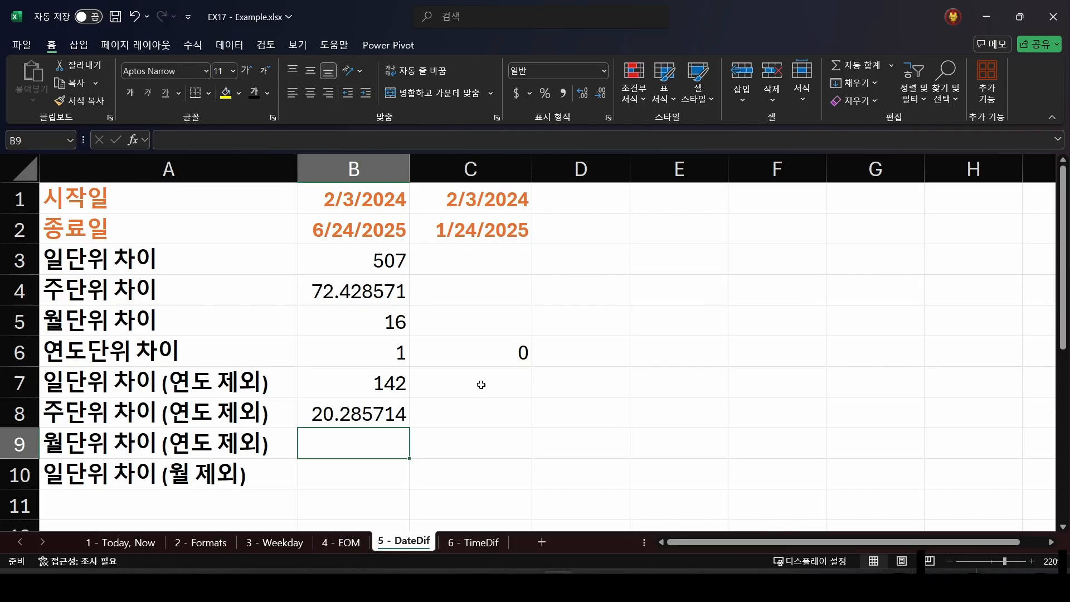
Step: Enter =datedif(B1,B2,"ym") in B9 to calculate the month difference excluding years
type("=")
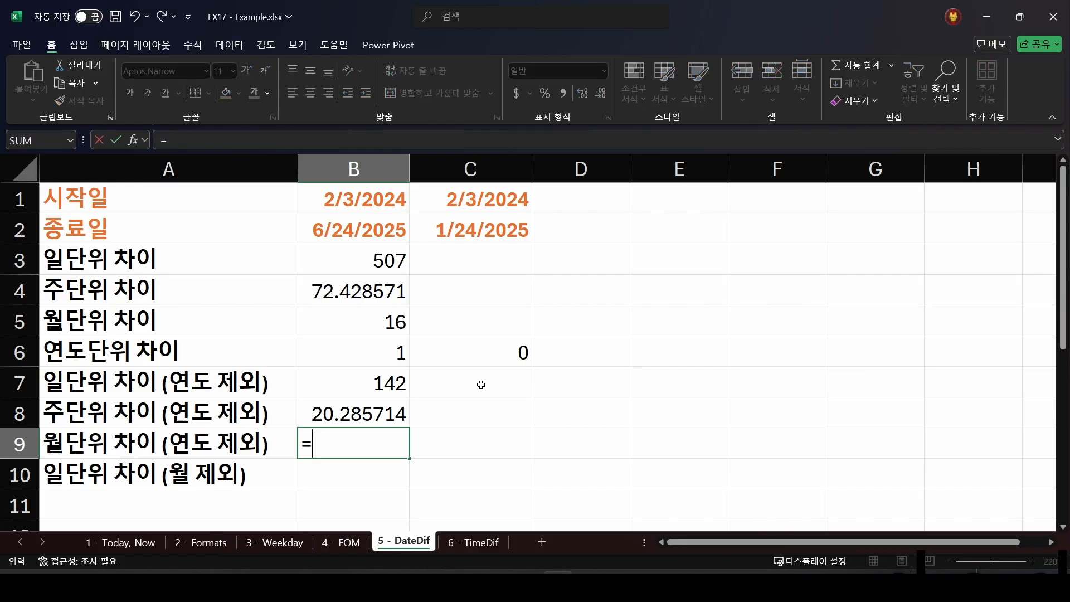
type("date")
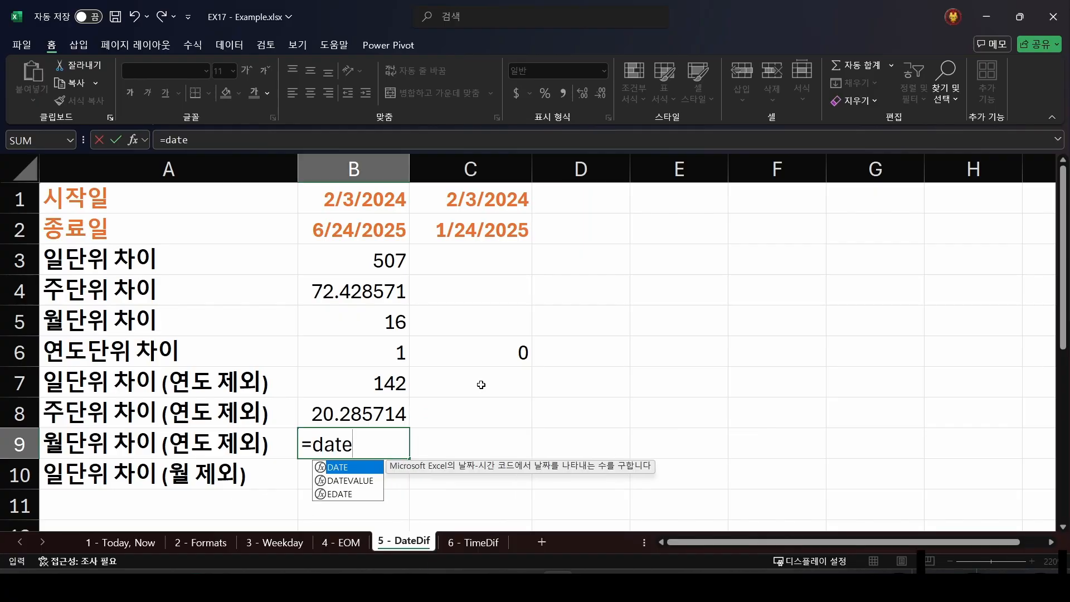
type("dif(")
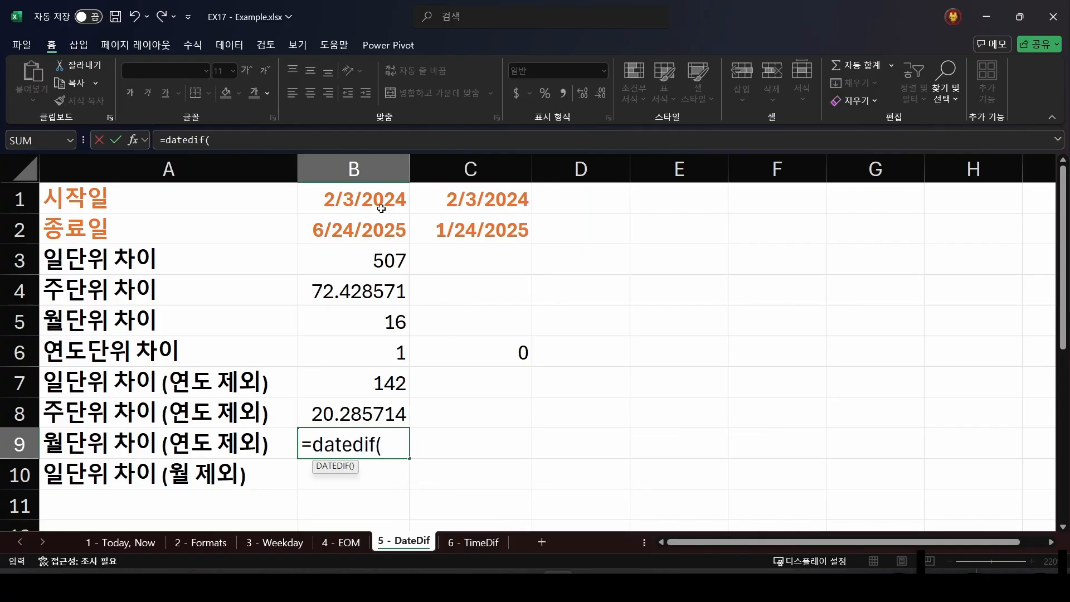
left_click(365, 192)
type(",")
left_click(350, 229)
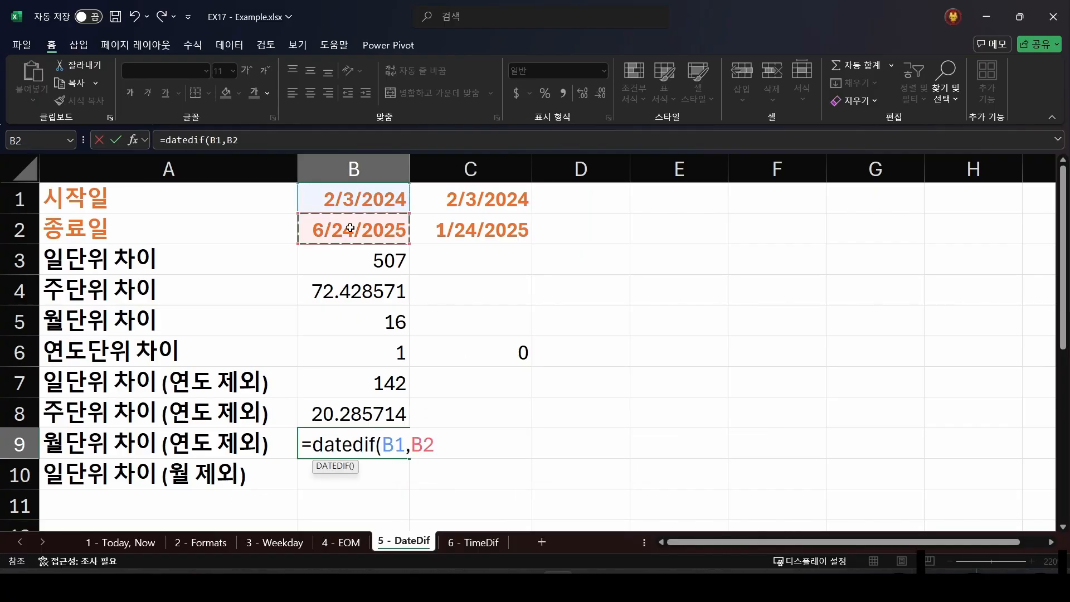
type(",\"ym")
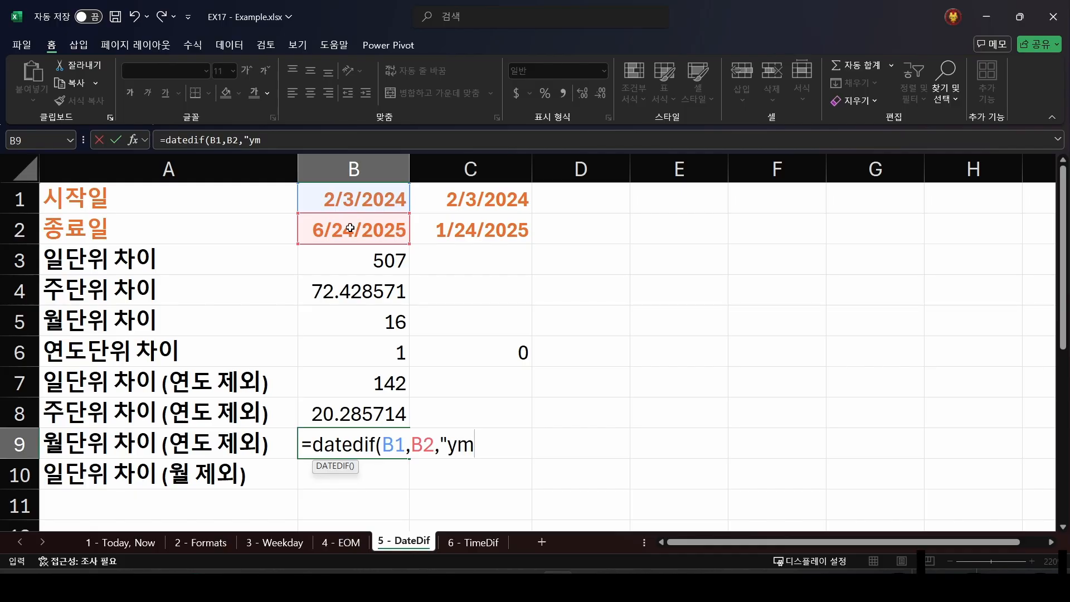
type("\")")
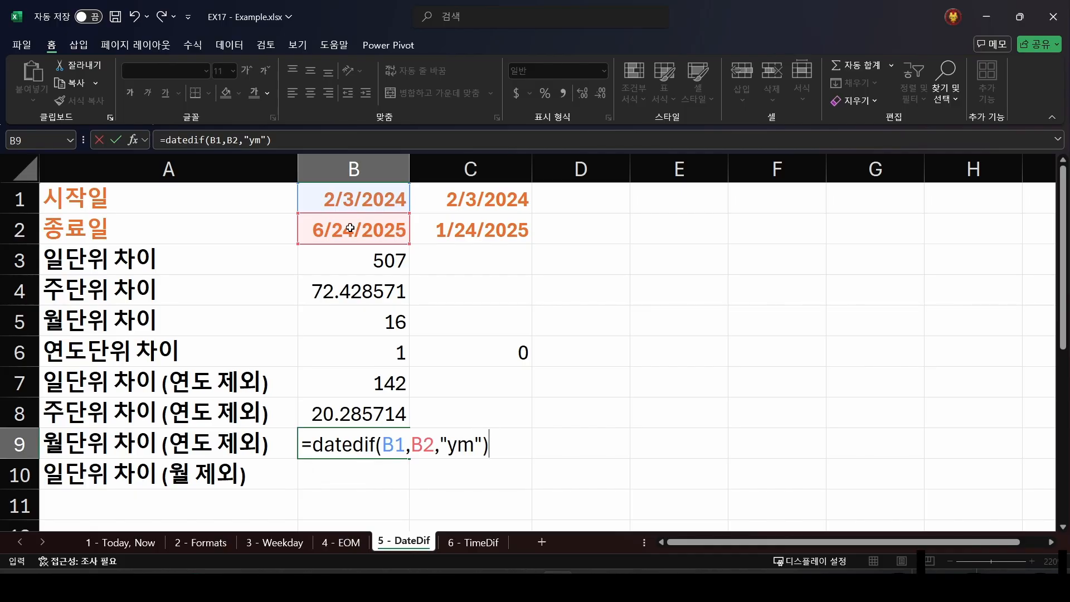
key("Return")
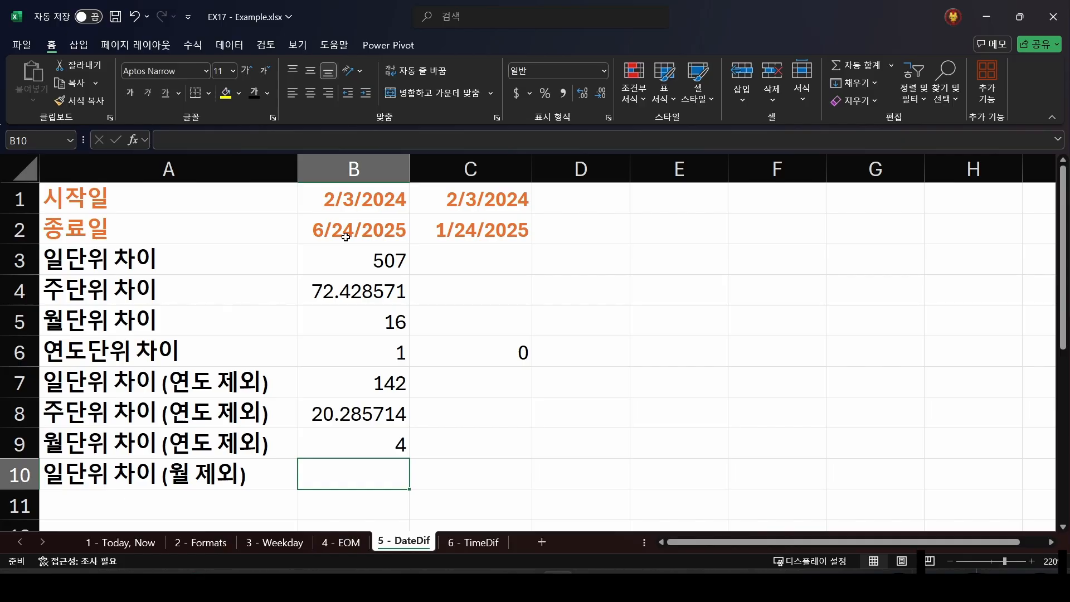
Step: Enter =datedif(B1,B2,"md") in B10 to calculate the day difference excluding months
type("=datedif(")
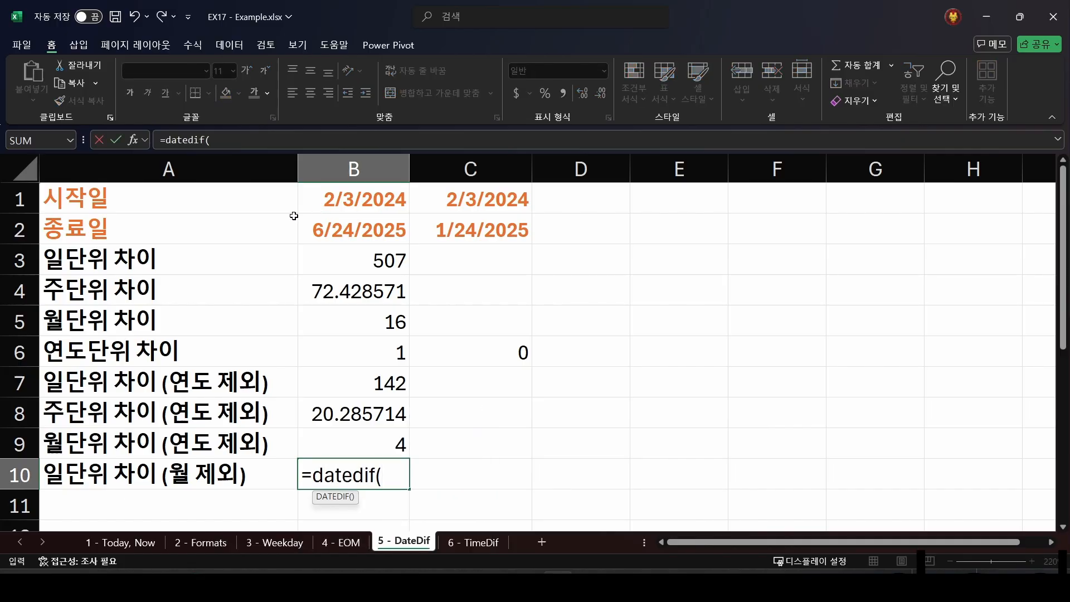
left_click(338, 199)
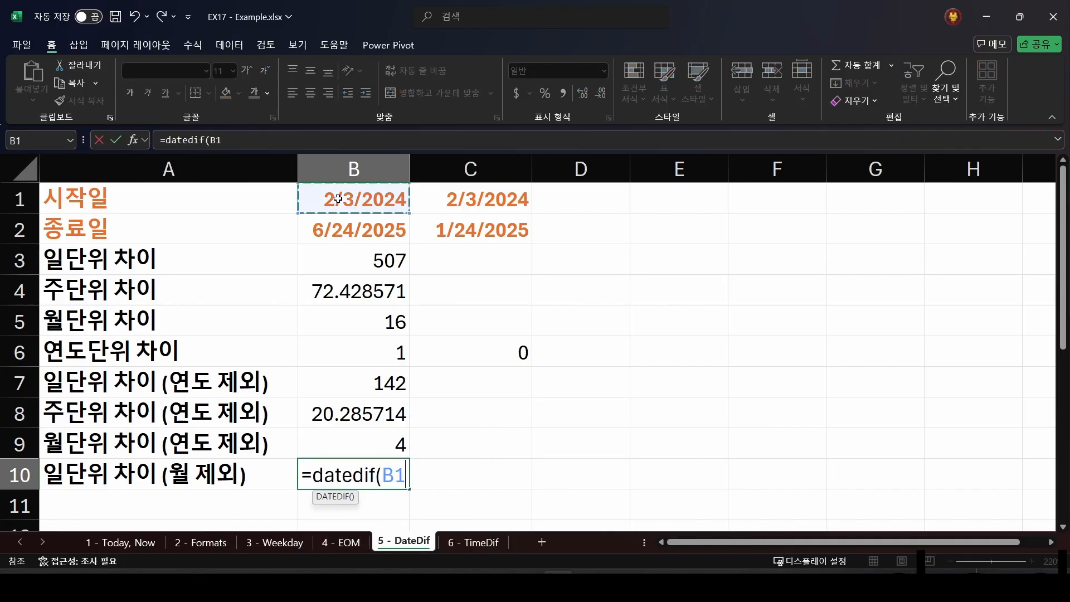
type(",")
left_click(343, 224)
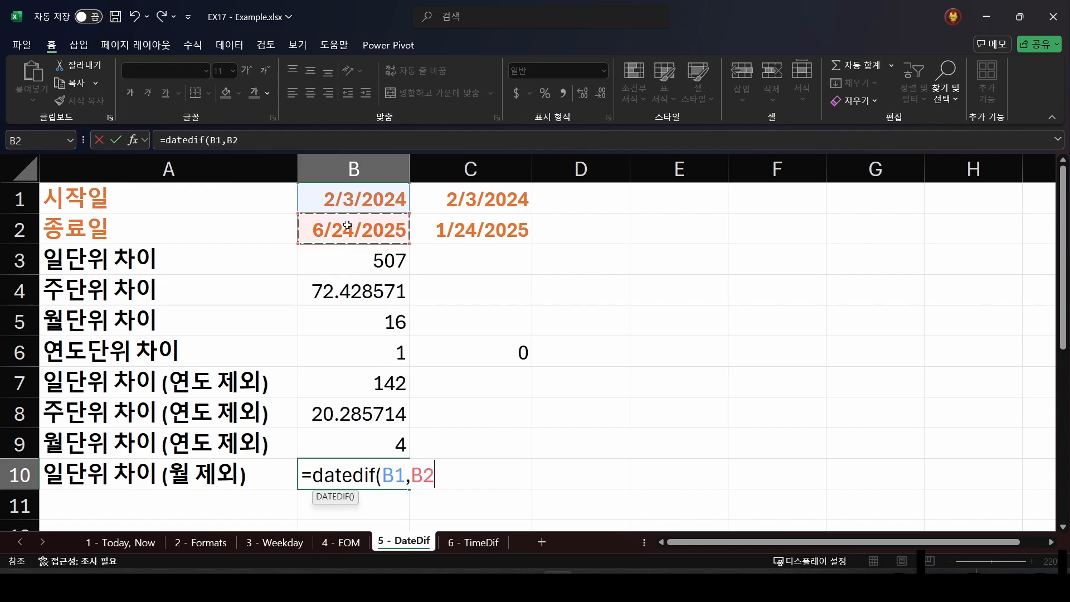
type(",")
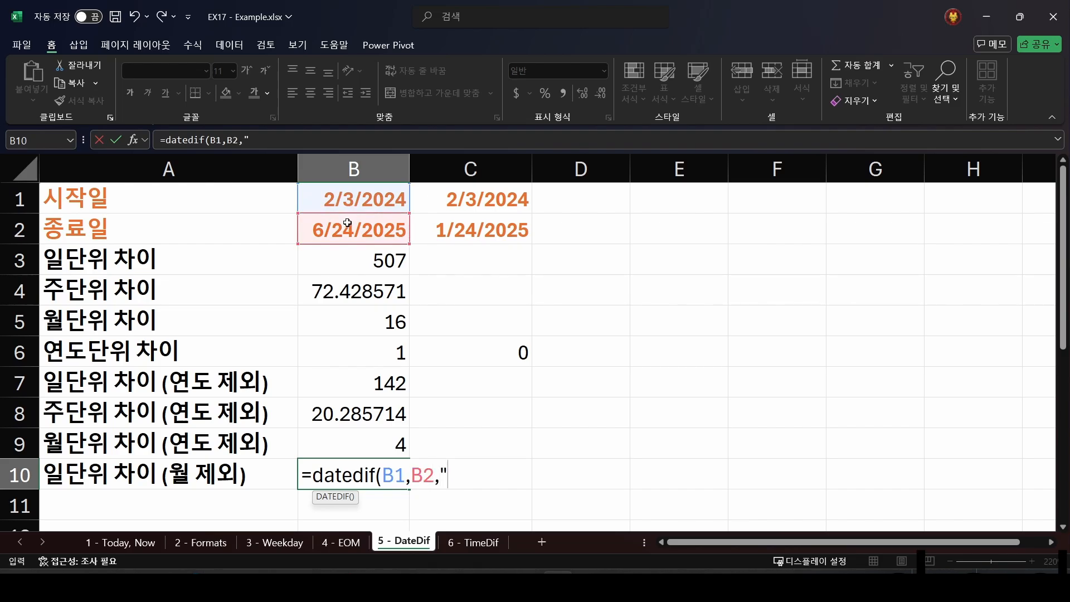
type("\"md\")")
key("Return")
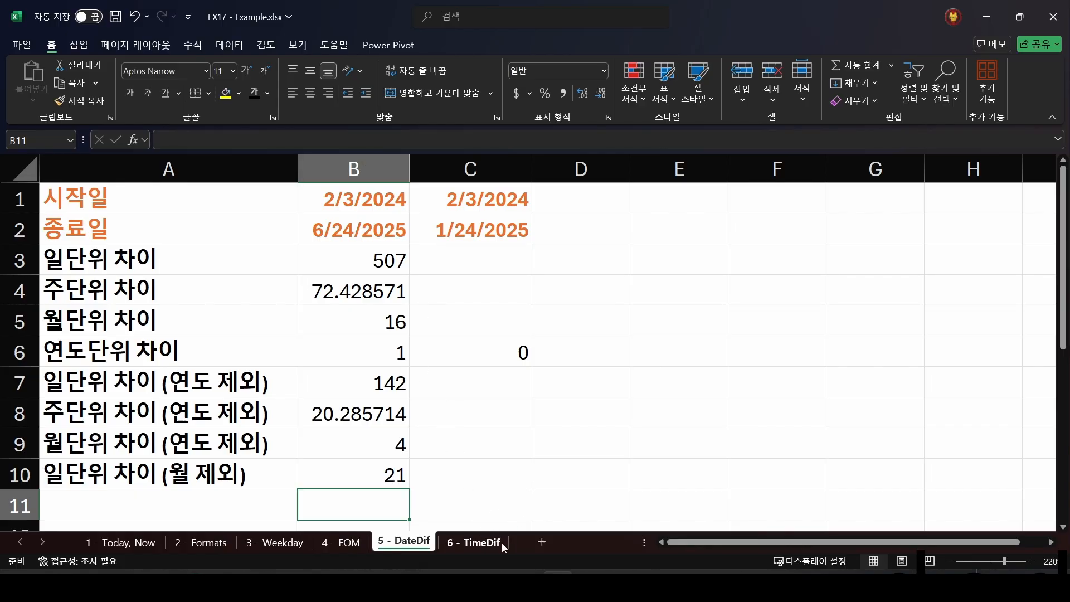
Step: Open the 6 - TimeDif sheet and inspect the start time in B1 and the end time in B2
left_click(476, 544)
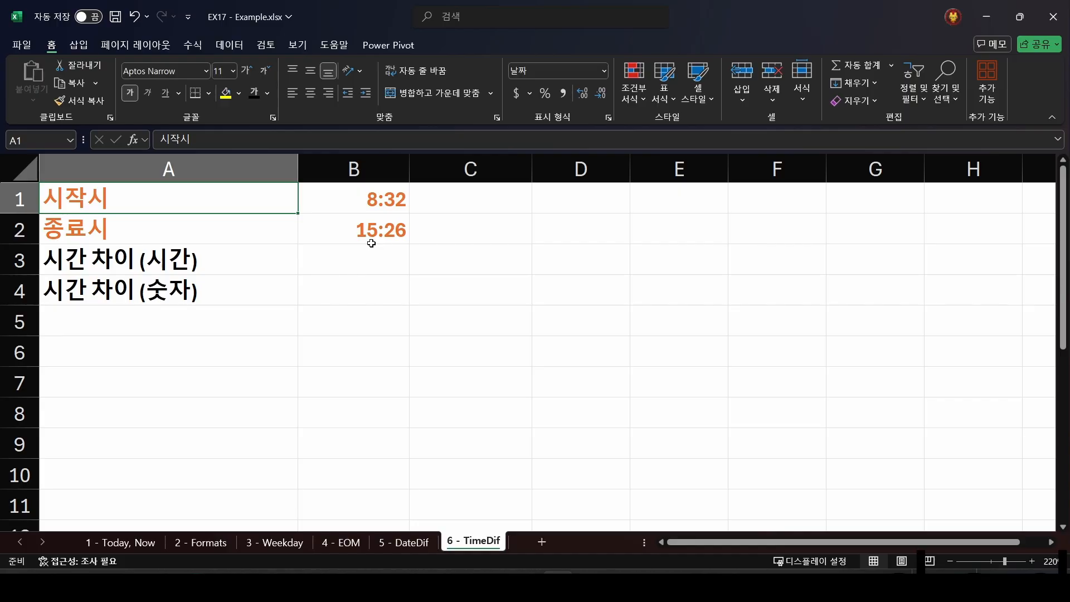
key("Down")
key("Right")
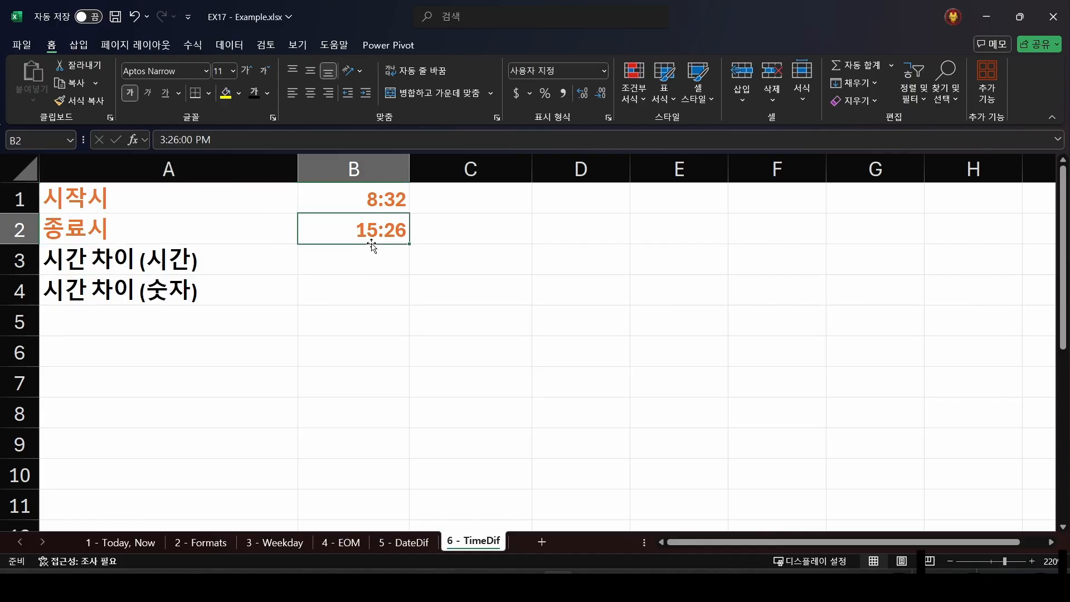
key("Up")
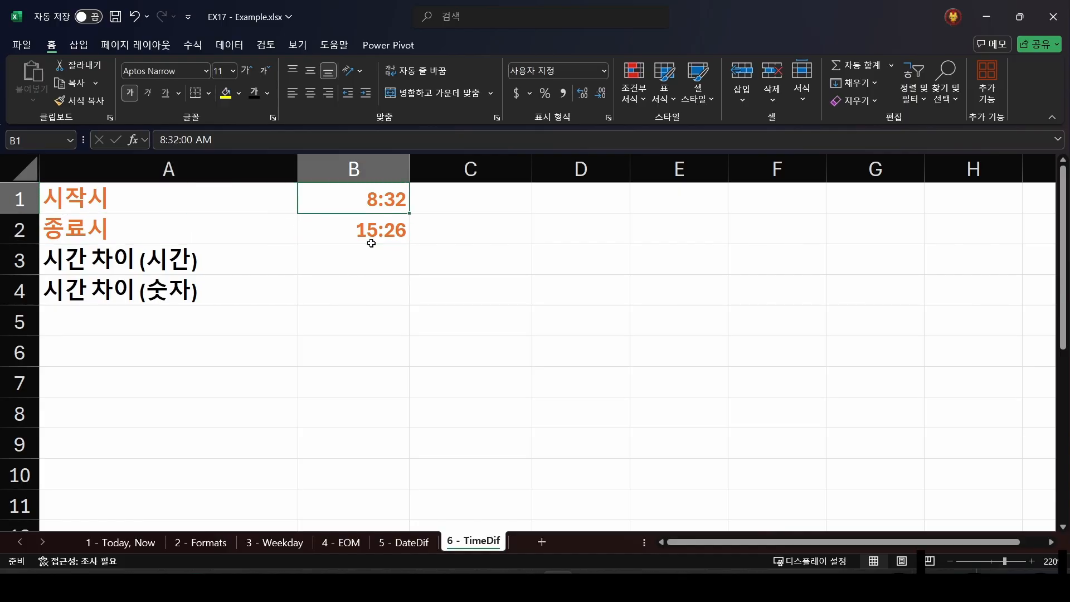
key("Down")
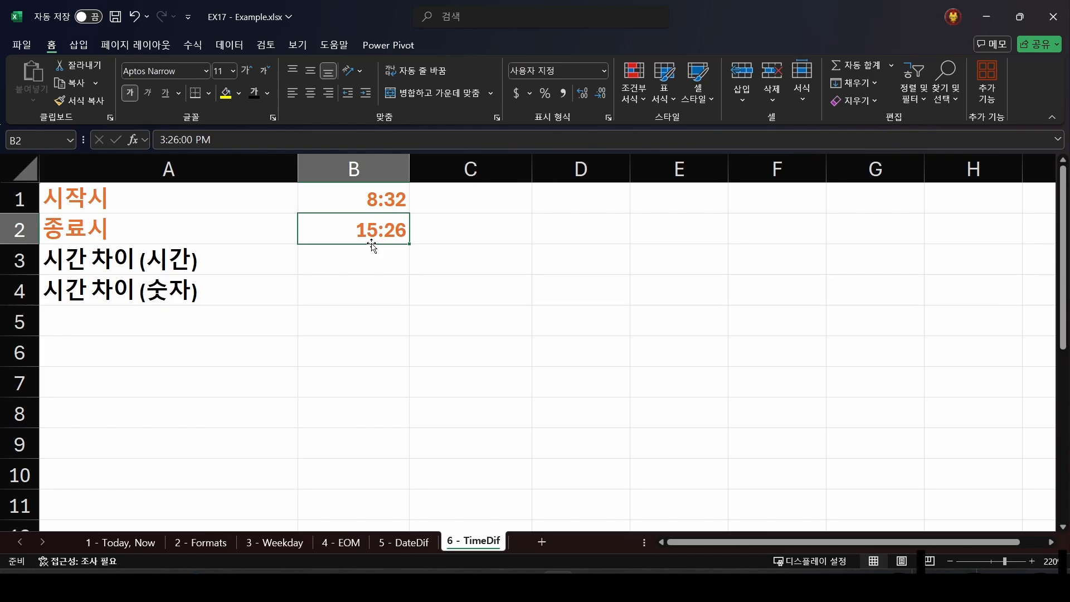
Step: Enter =B2-B1 in B3 to calculate the difference in time format, and check the entered formula
key("Down")
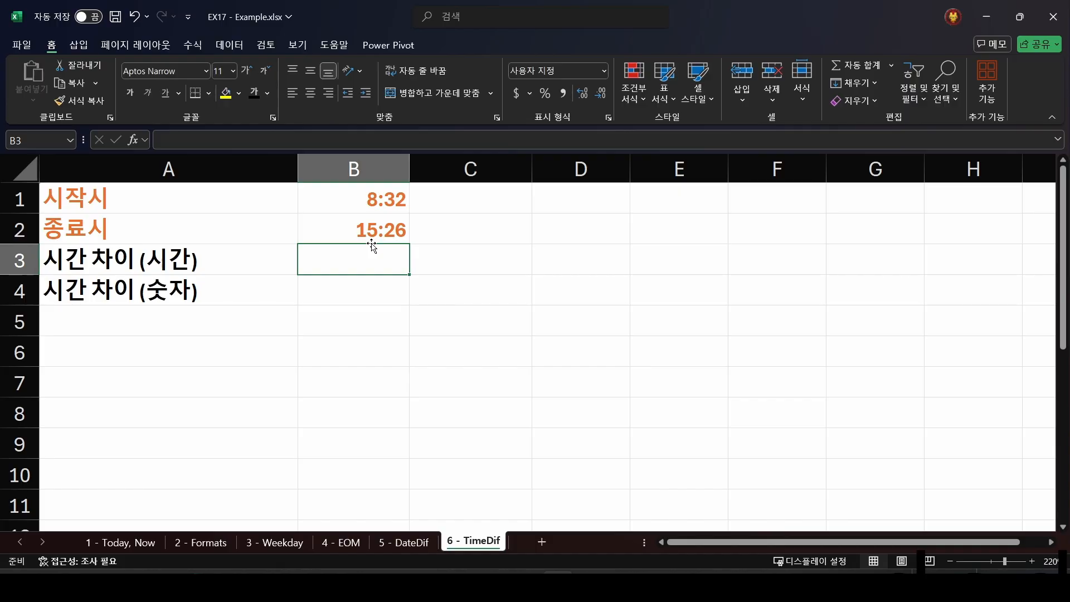
type("=")
key("Up")
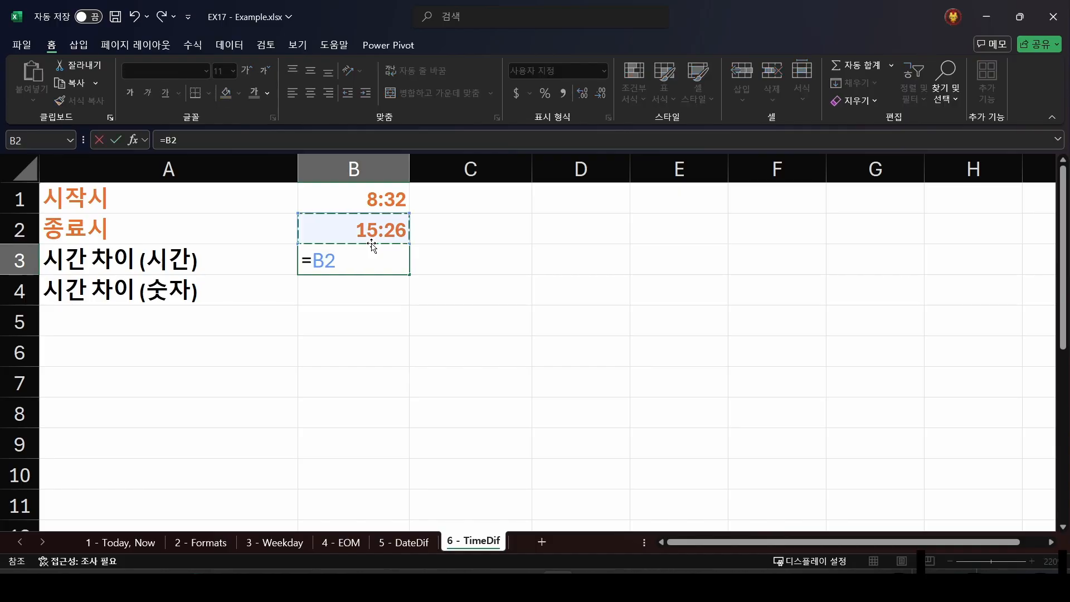
type("-")
key("Up")
key("Up")
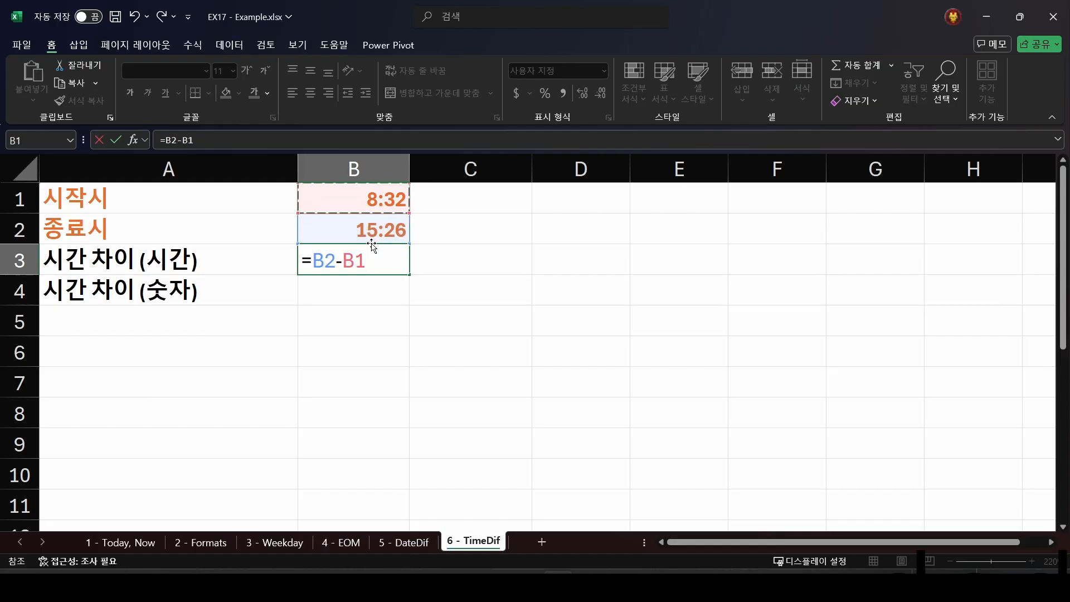
key("Return")
key("Return")
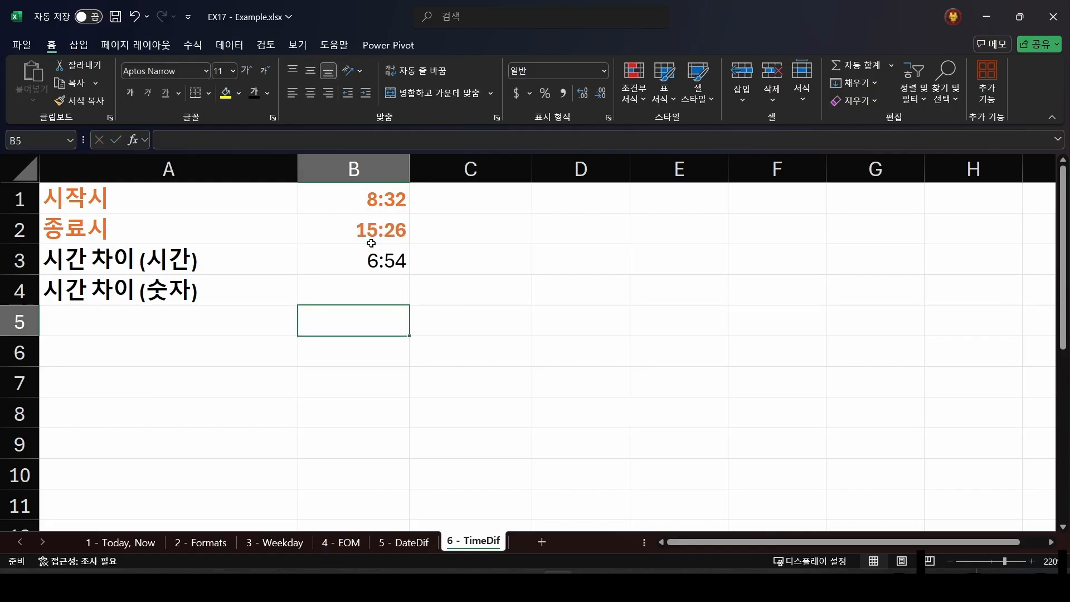
key("Up")
key("Up")
key("Up")
key("shift+Up")
key("Down")
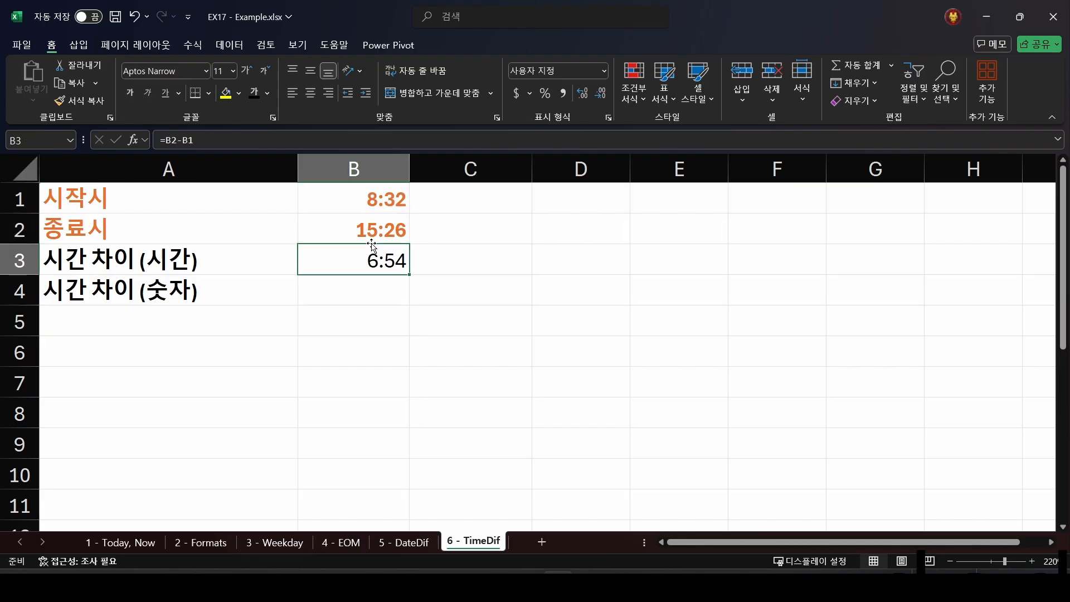
Step: Enter =B2-B1 in B4 as the base for the numeric time difference
key("Down")
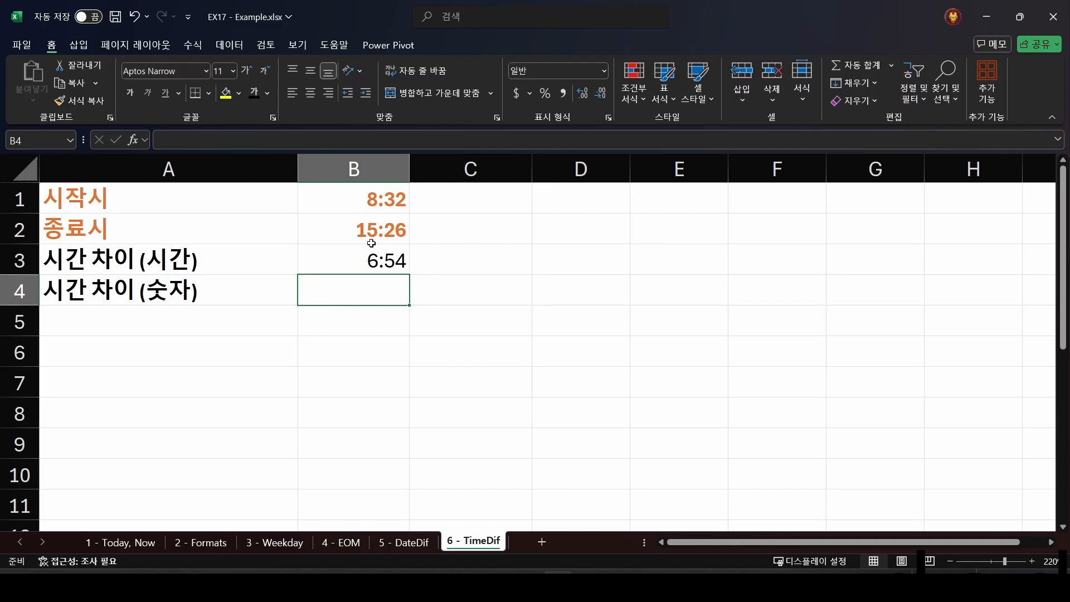
type("=")
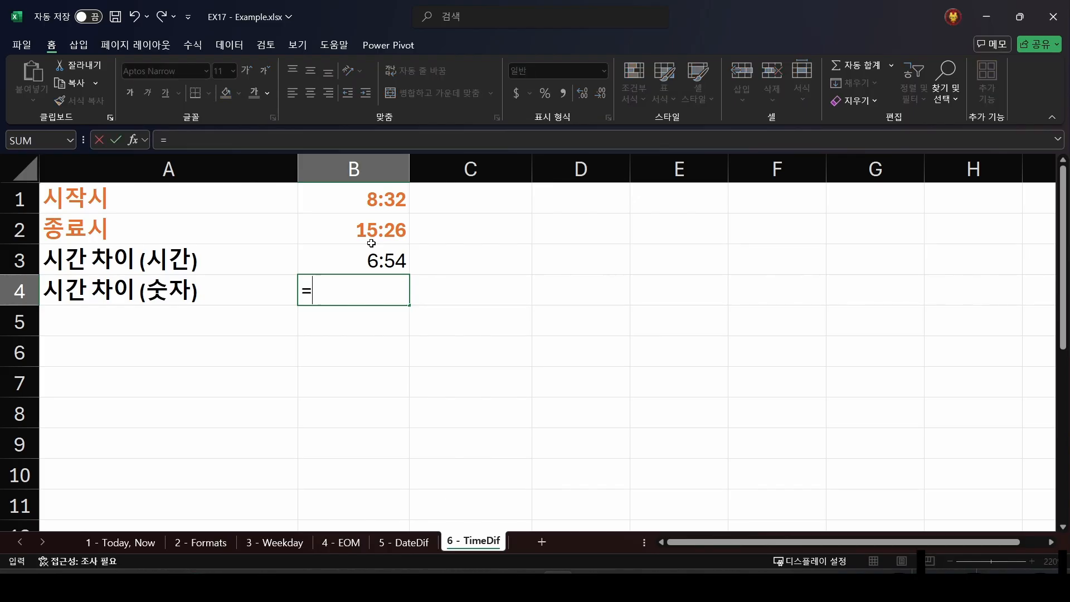
left_click(372, 242)
type("-")
left_click(373, 246)
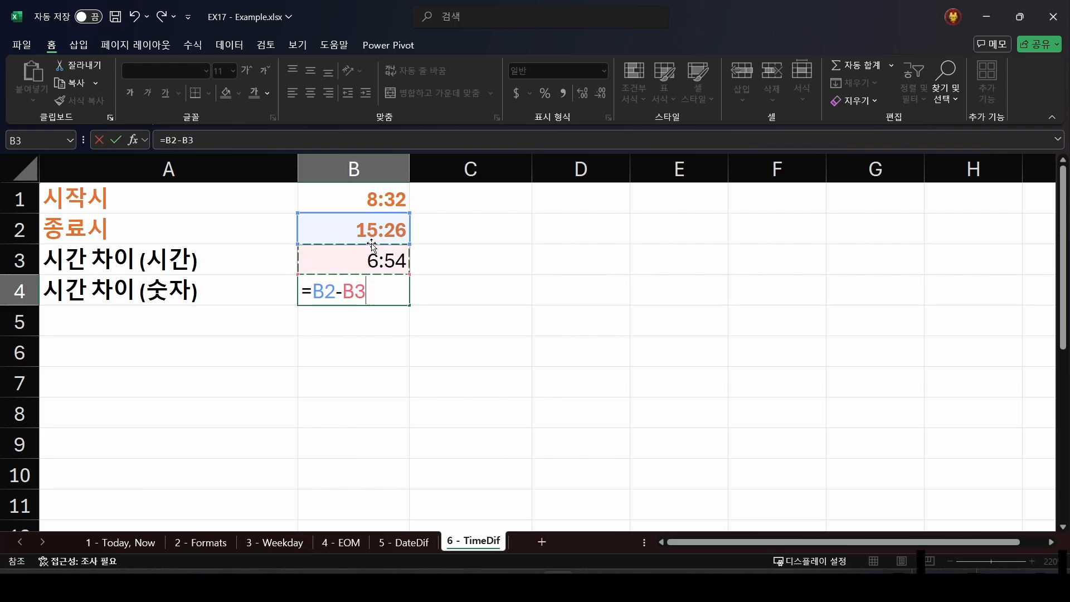
key("Up")
key("Up")
key("Return")
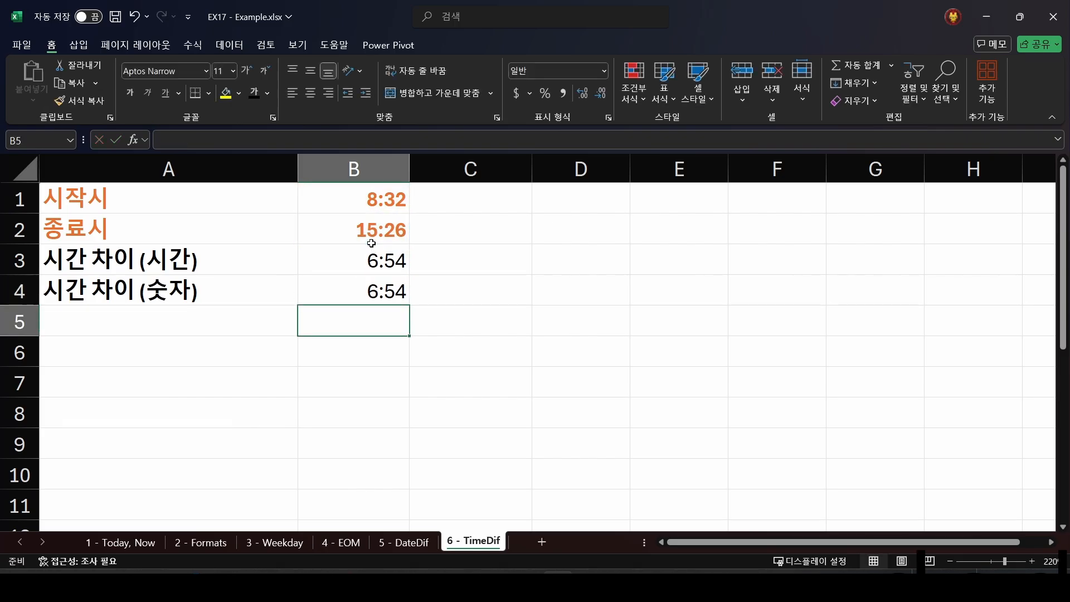
Step: Change the B4 formula to =(B2-B1)*24 to convert the time difference into hours
left_click(384, 289)
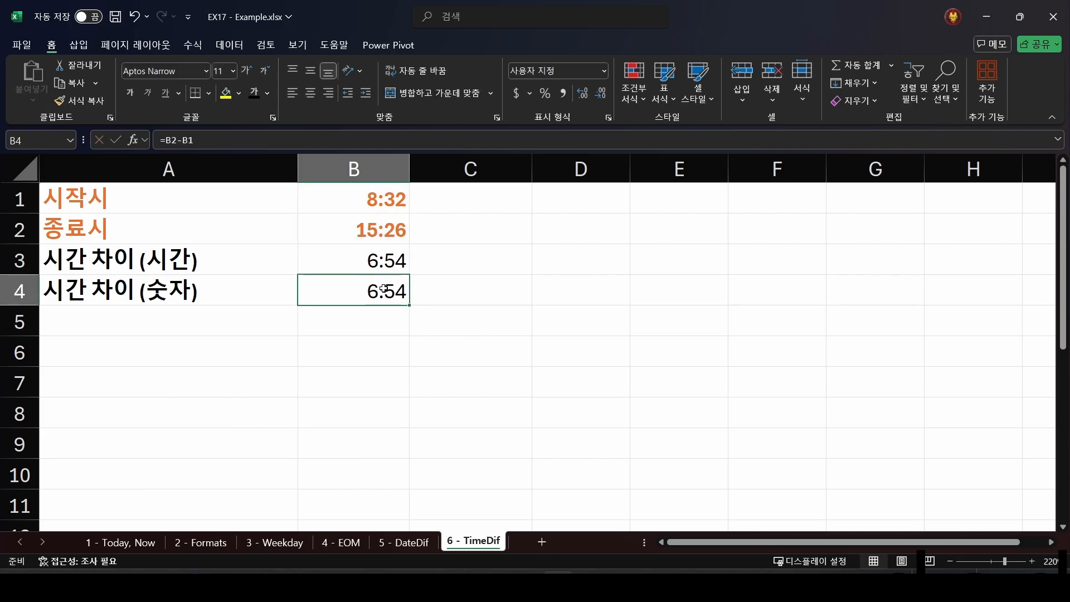
left_click(160, 140)
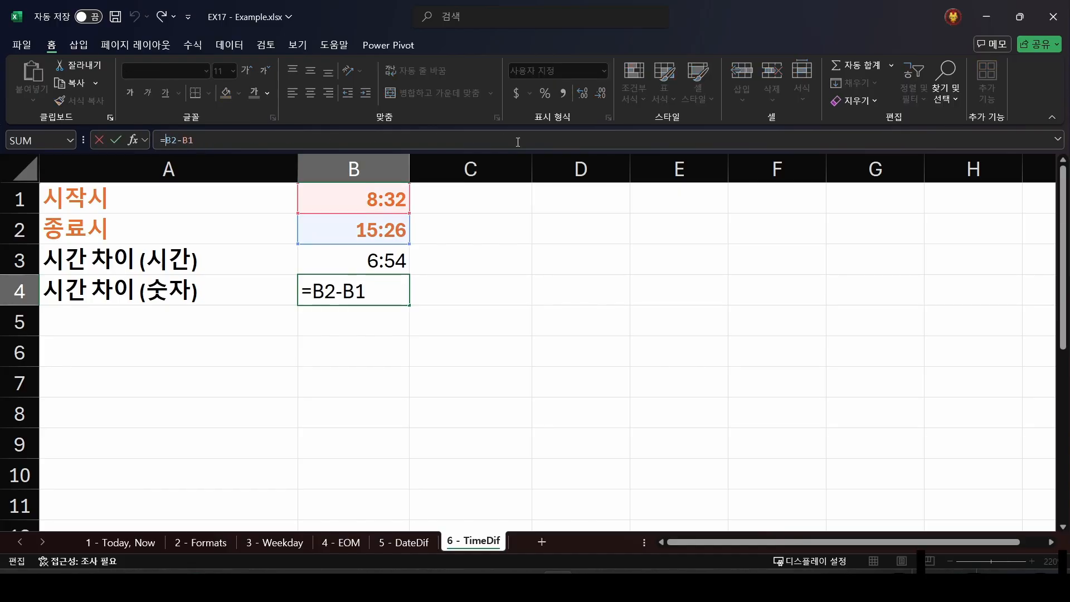
type("(")
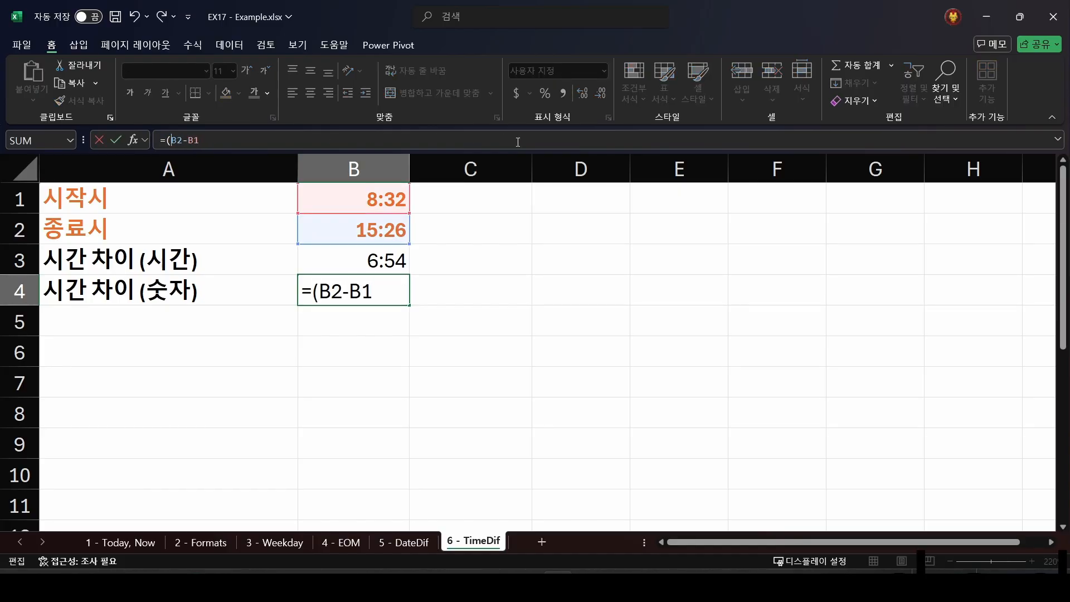
key("Right")
type(")*24")
key("Return")
key("Up")
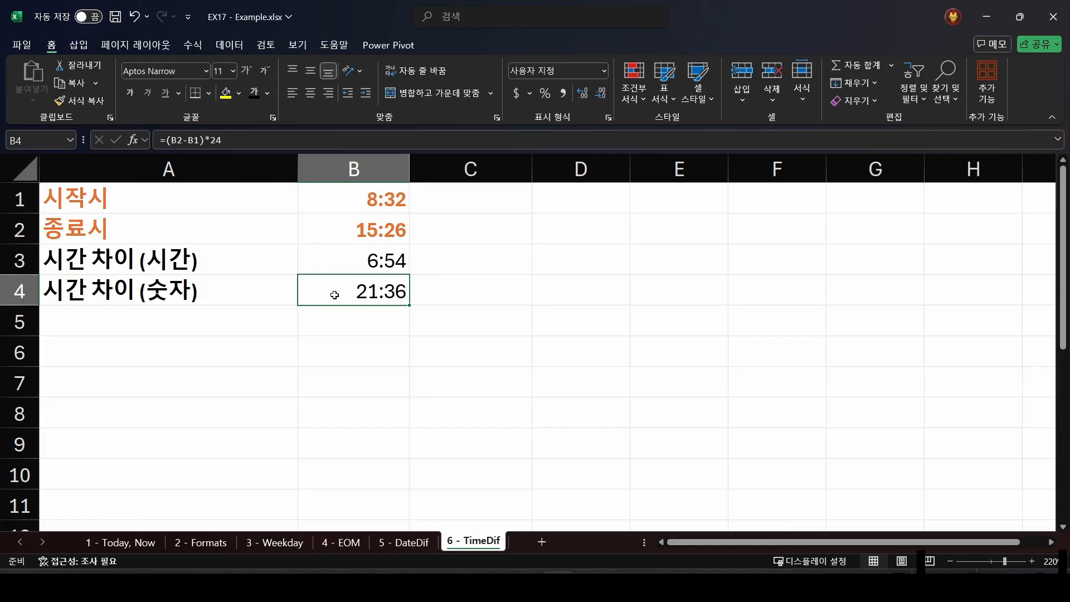
Step: Set the number format of B4 to General (일반)
key("ctrl+1")
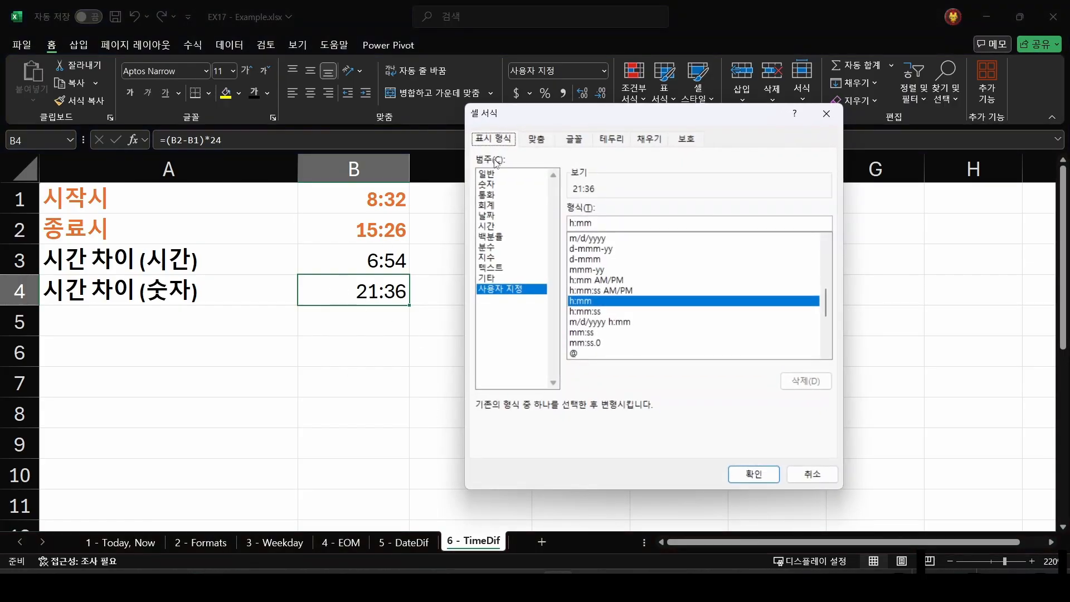
key("alt+c")
key("Home")
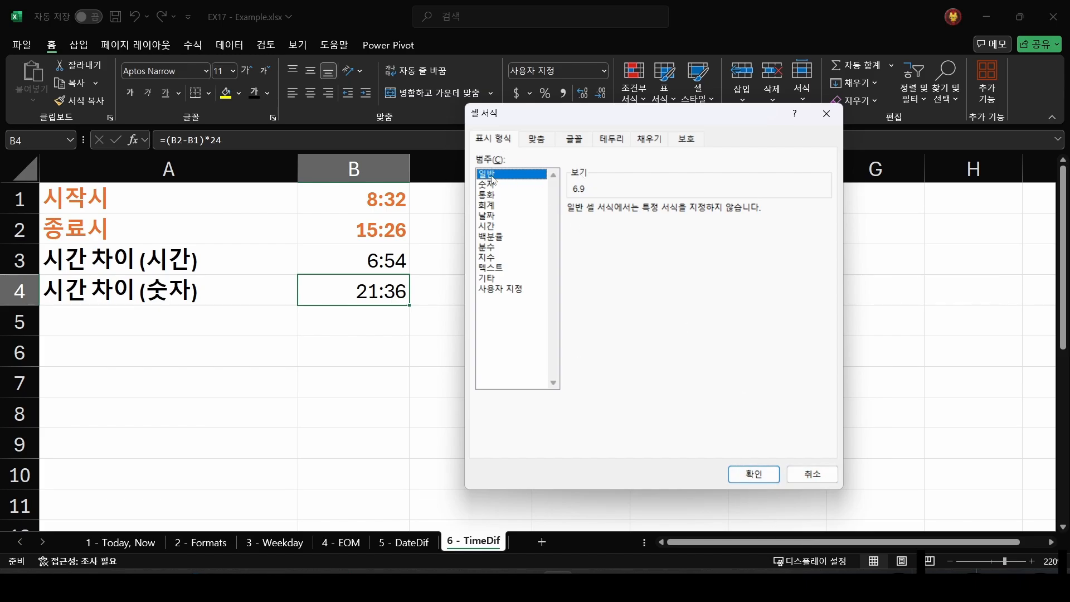
left_click(755, 472)
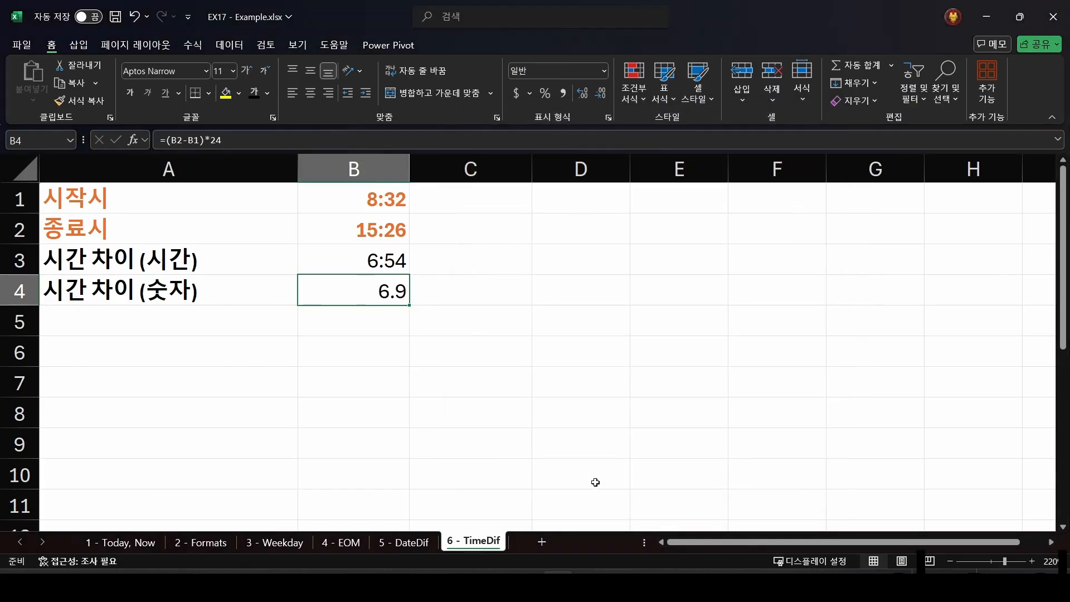
Step: Compare the time-format difference in B3 with the numeric difference in B4, and return to A1
left_click(348, 318)
left_click(358, 289)
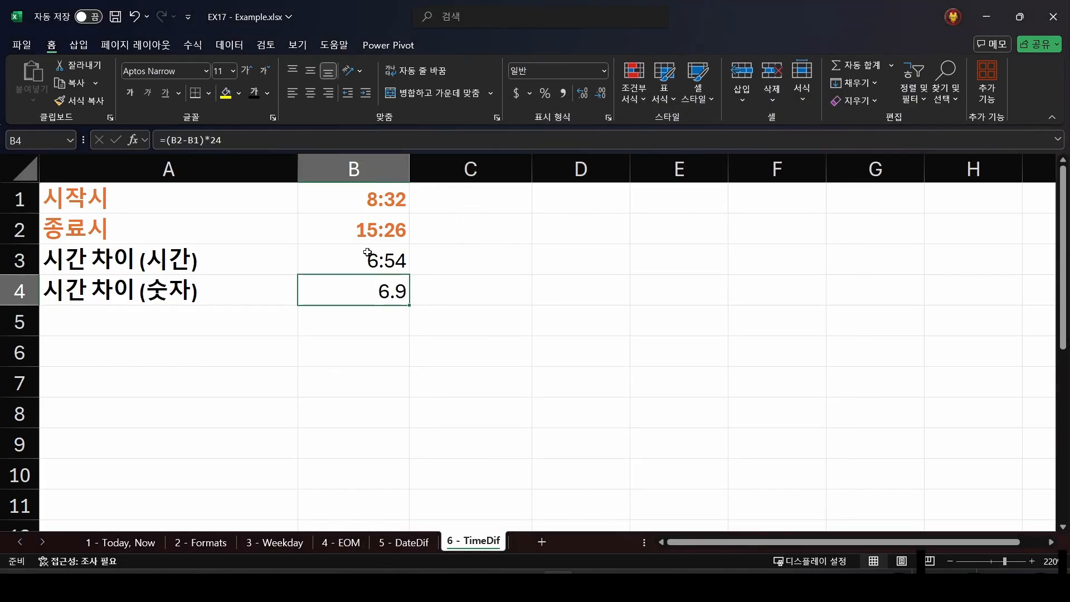
left_click(362, 258)
left_click(363, 295)
left_click(77, 199)
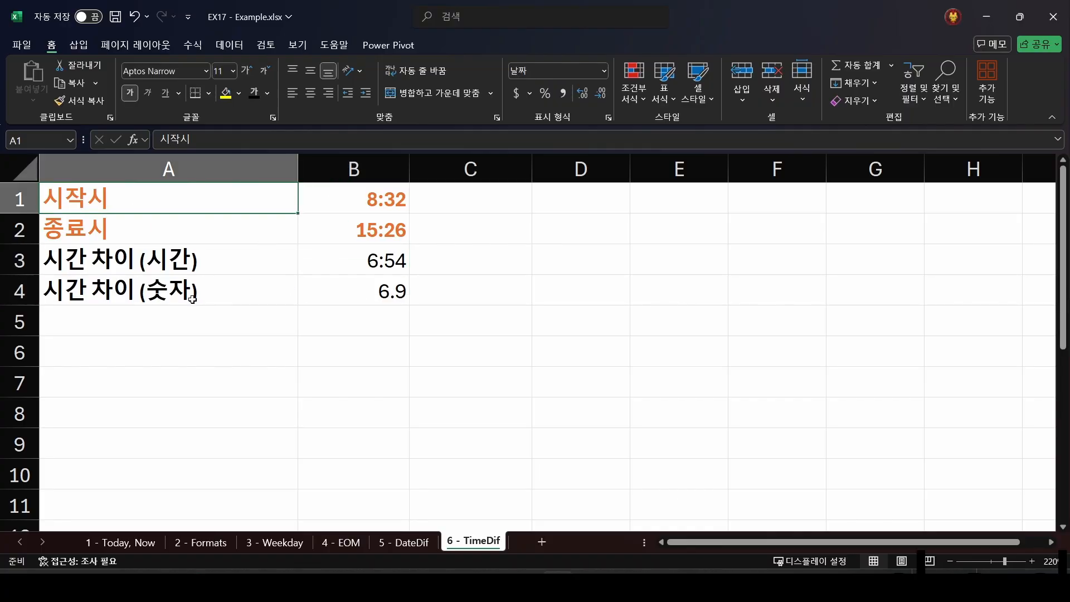